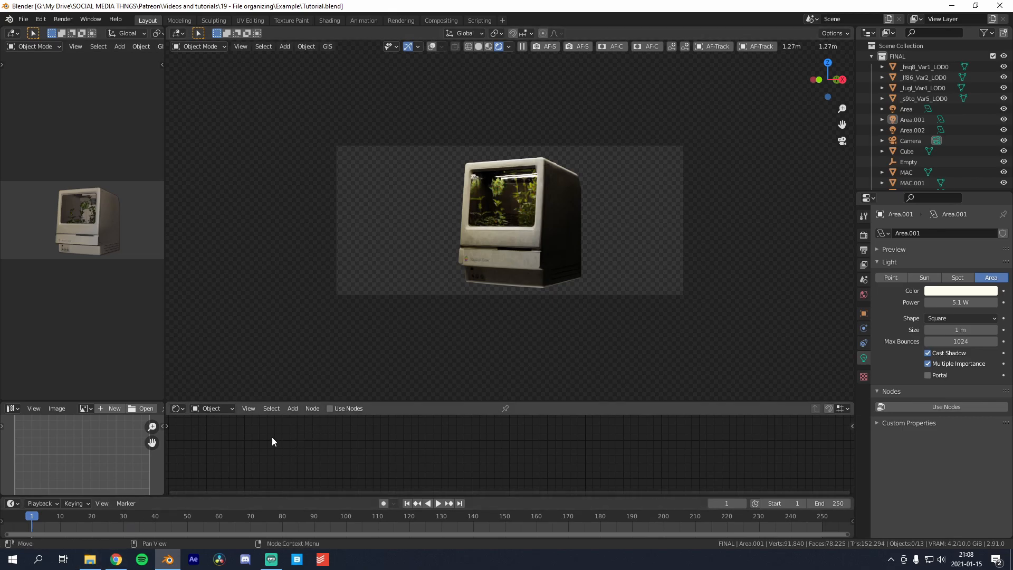
Step: Switch to File Explorer, open a second window and go to the PROJECTS folder
left_click(89, 560)
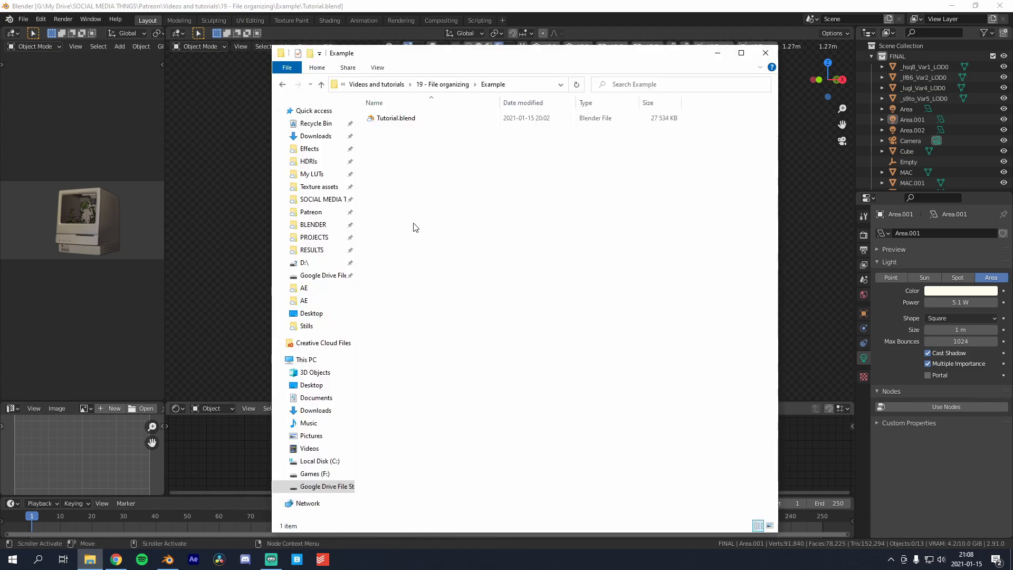
right_click(89, 563)
left_click(85, 508)
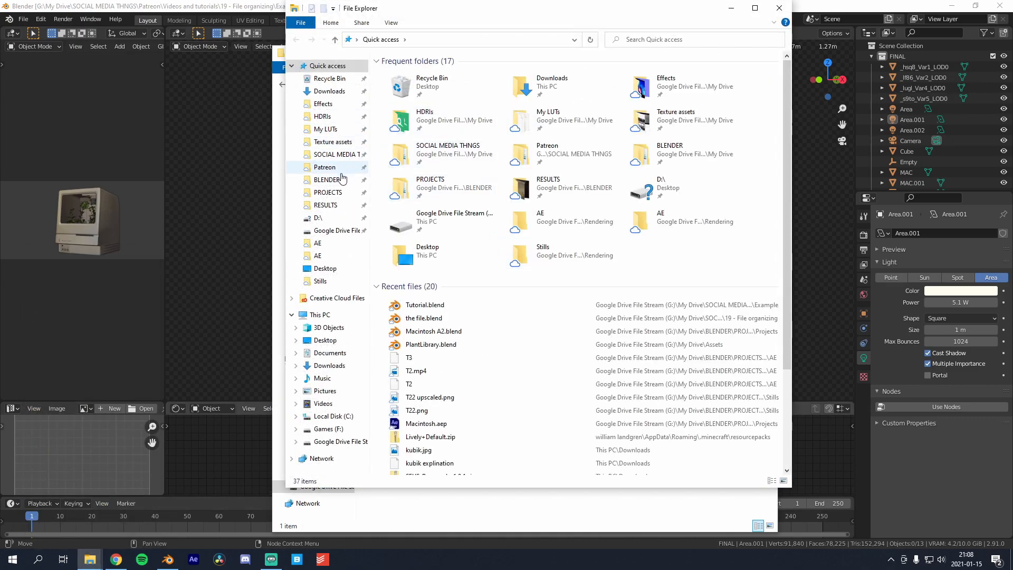
left_click(330, 192)
Step: Look through the numbered project folders in PROJECTS down to the oldest and back up to the newest, adjusting the window's size and place
scroll(493, 206, "down", 18)
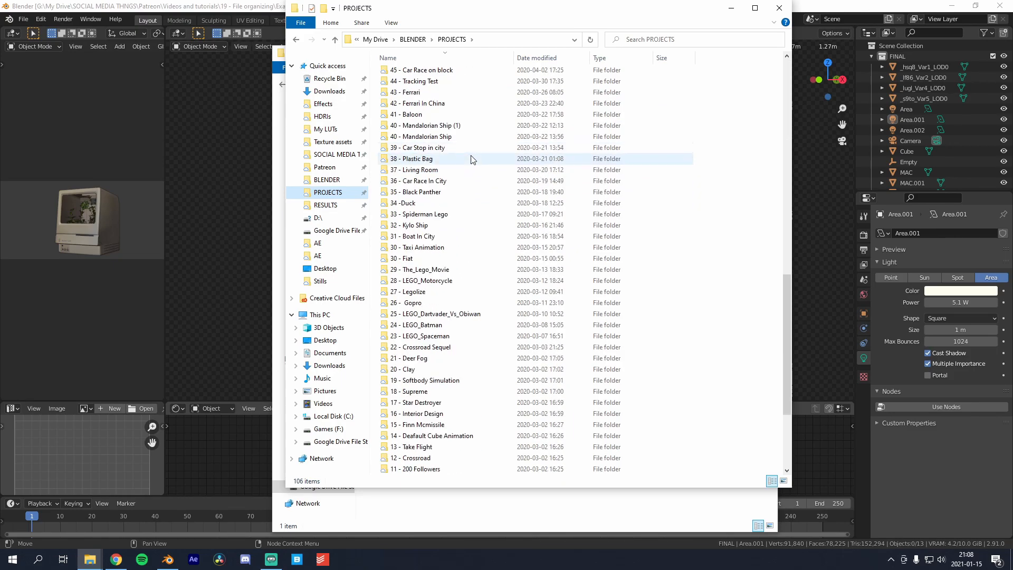
scroll(475, 222, "down", 4)
scroll(478, 242, "up", 12)
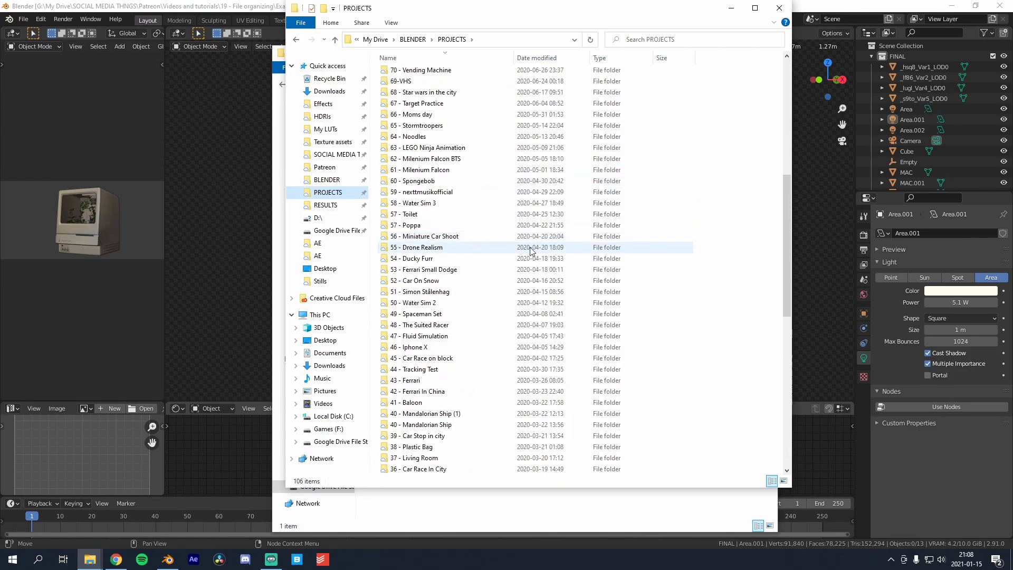
scroll(542, 250, "up", 10)
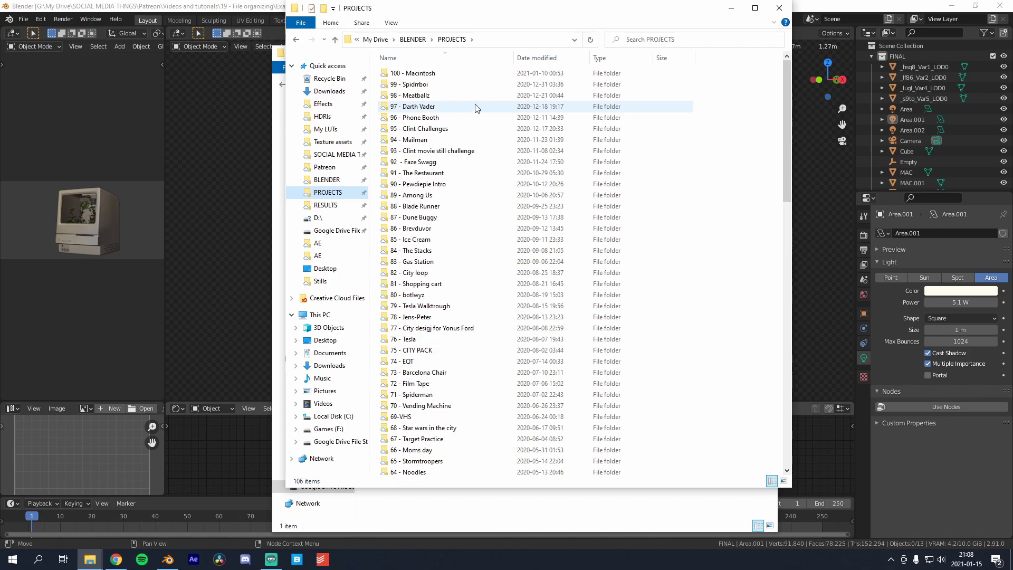
left_click_drag(590, 17, 587, 55)
scroll(525, 283, "down", 14)
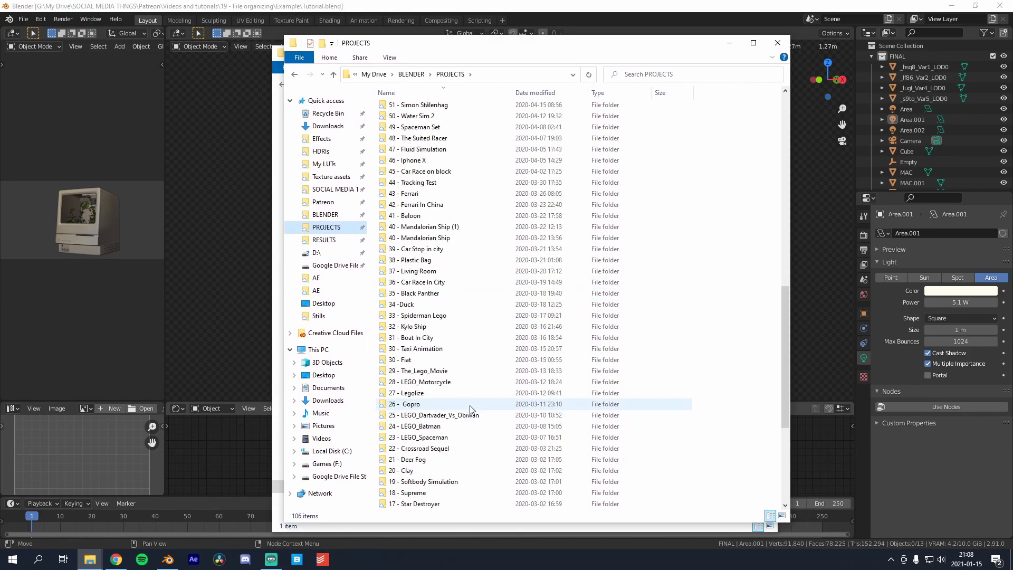
scroll(473, 411, "down", 8)
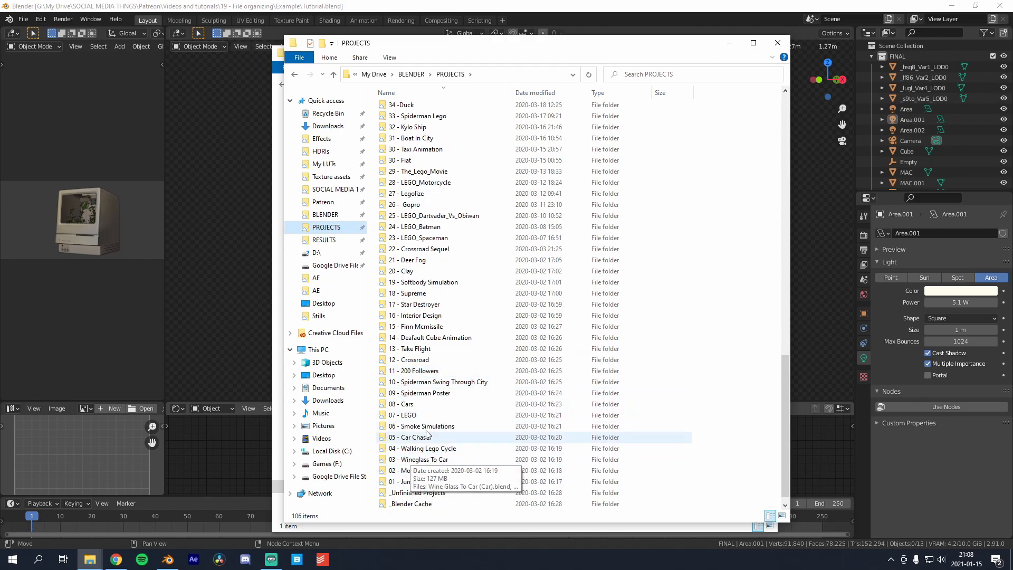
scroll(413, 443, "up", 3)
left_click_drag(559, 54, 540, 57)
scroll(413, 217, "up", 2)
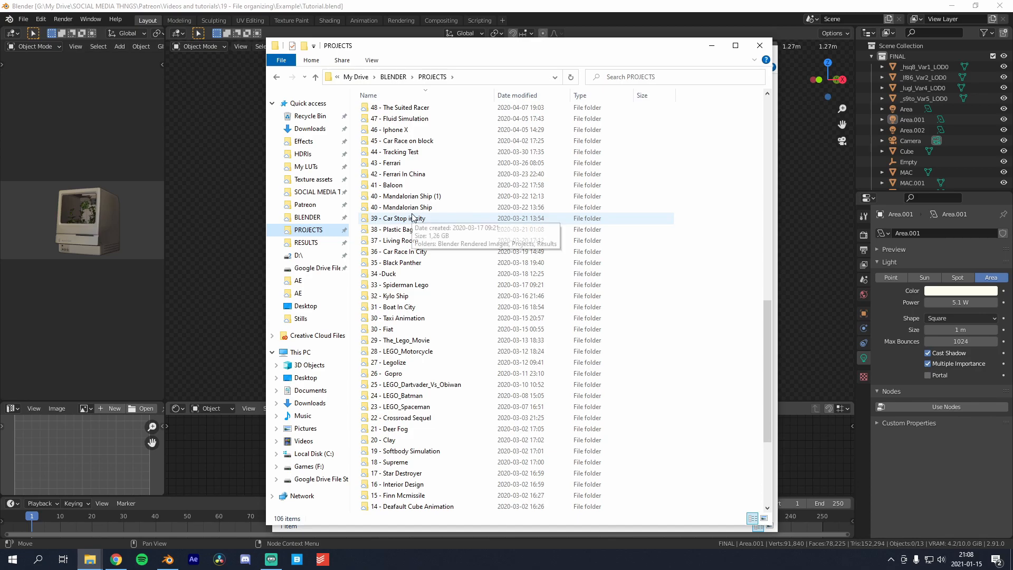
scroll(454, 225, "up", 5)
scroll(447, 226, "up", 6)
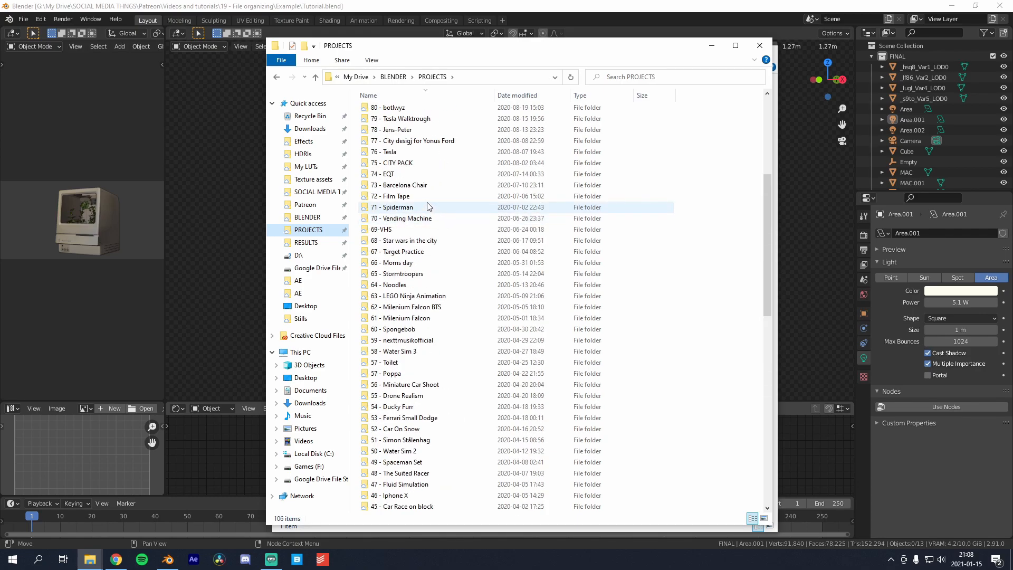
scroll(438, 204, "up", 7)
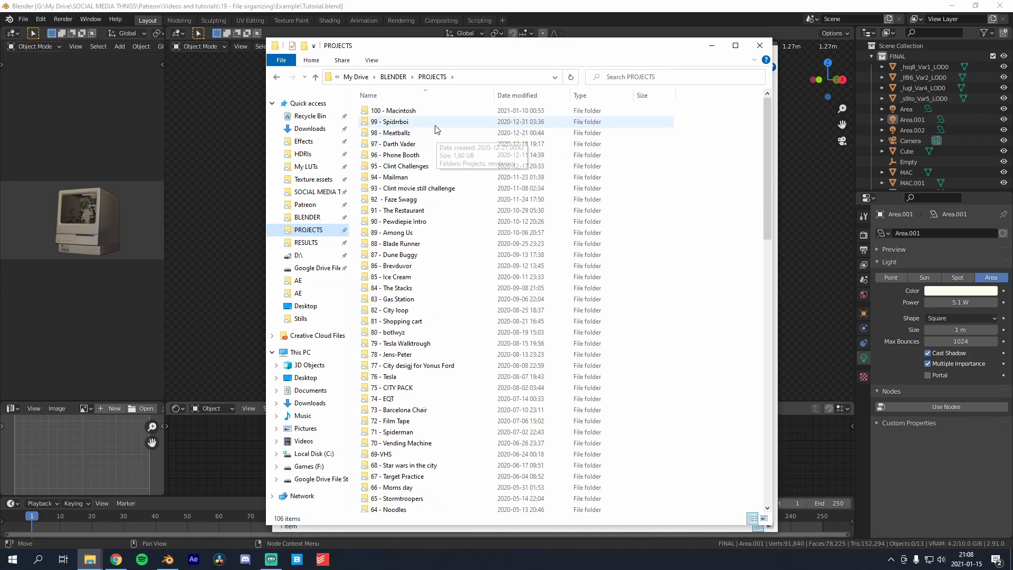
left_click_drag(774, 68, 786, 68)
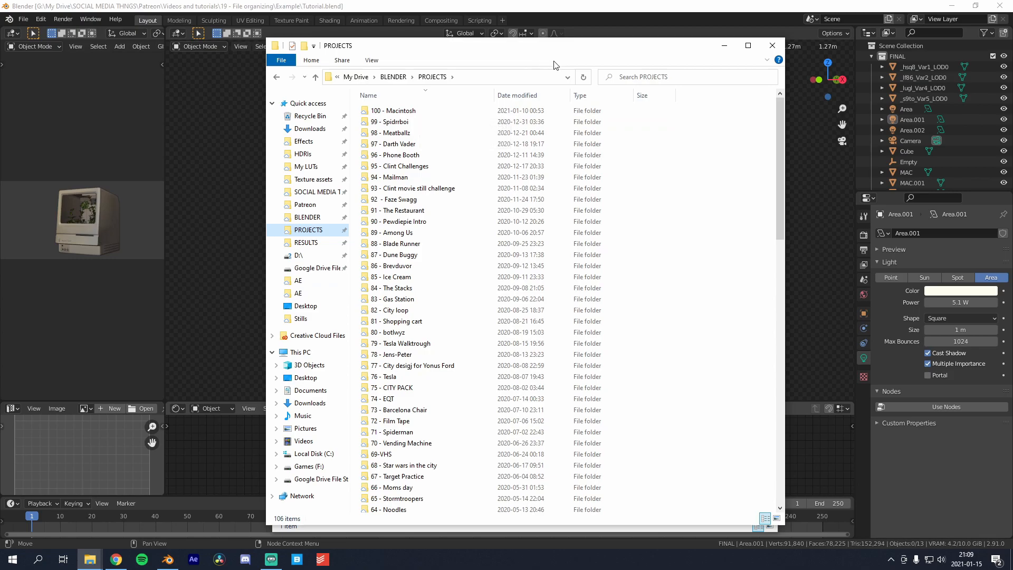
left_click_drag(575, 49, 575, 56)
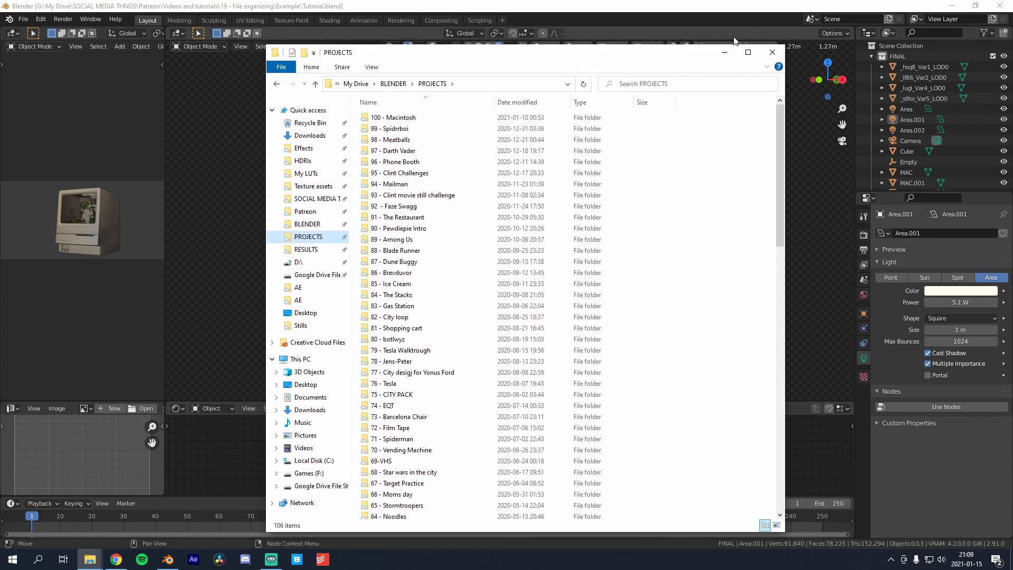
left_click_drag(675, 46, 627, 56)
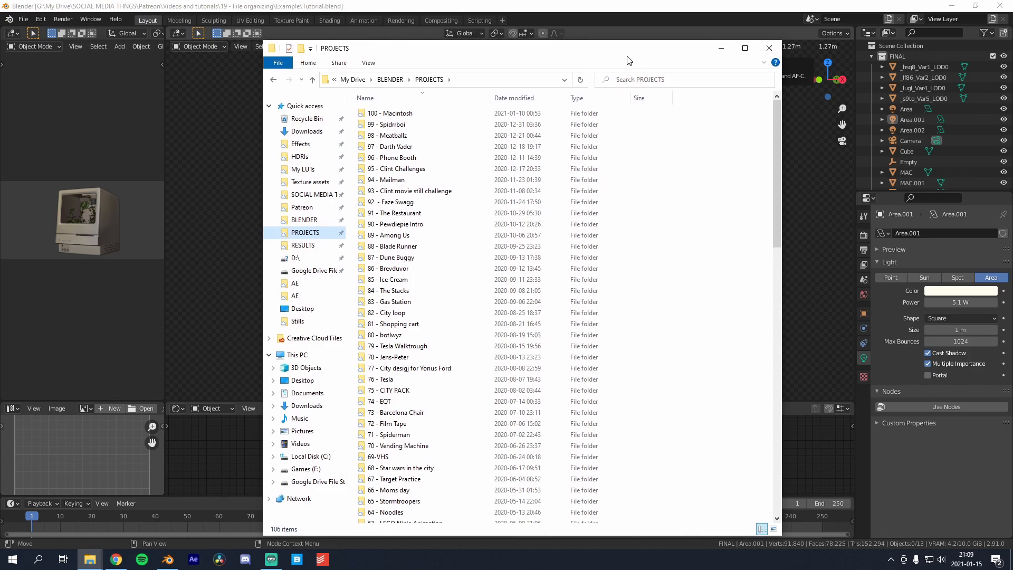
Step: Open the 100 - Macintosh project folder, look at the files in its Projects subfolder and return to the project folder
left_click(418, 114)
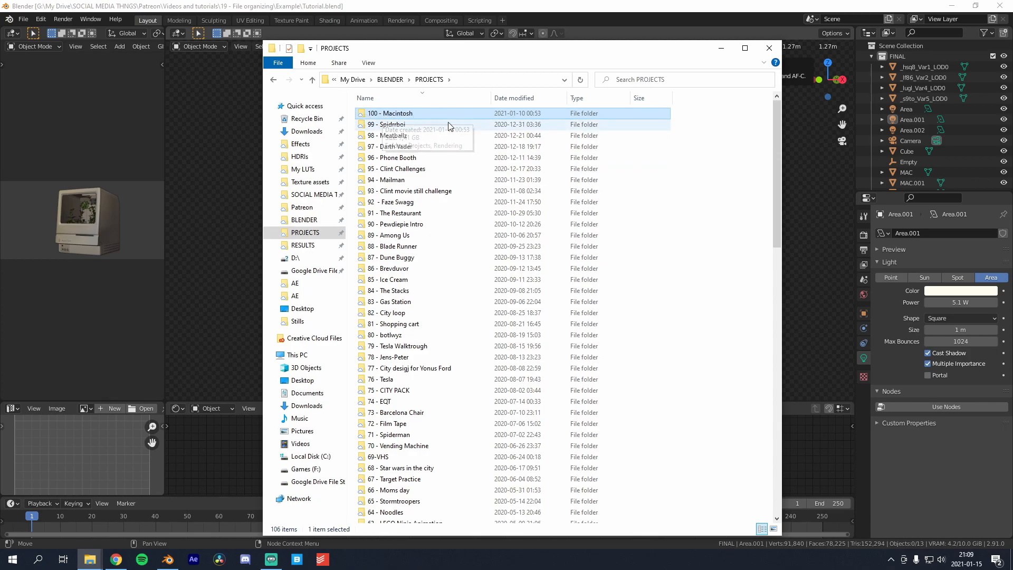
double_click(423, 114)
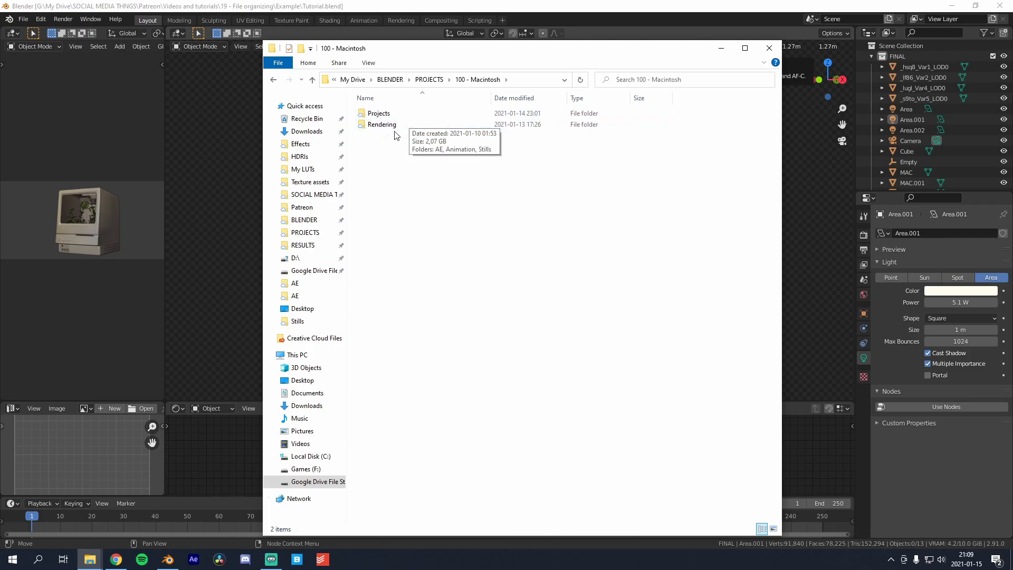
double_click(393, 114)
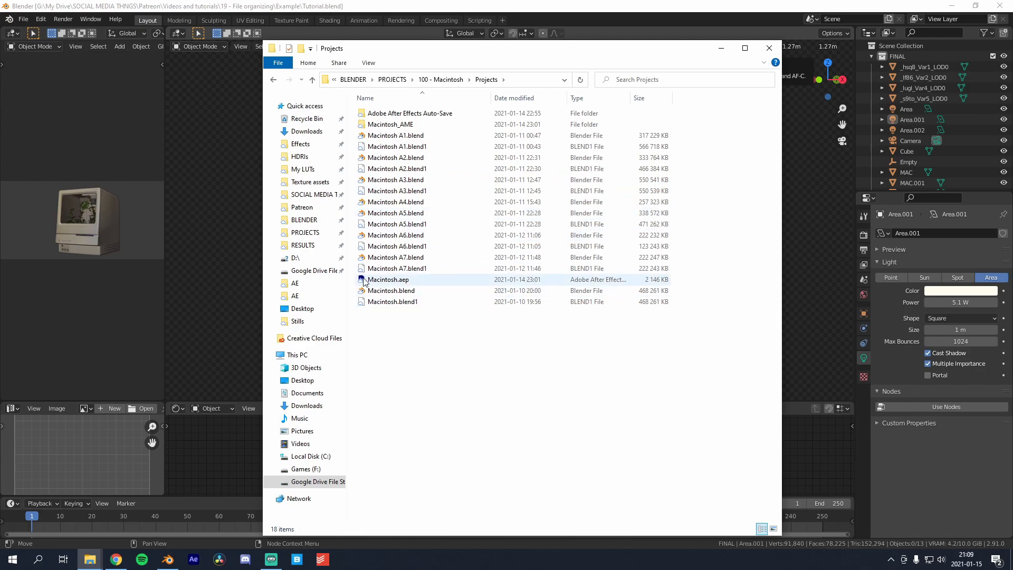
left_click(274, 81)
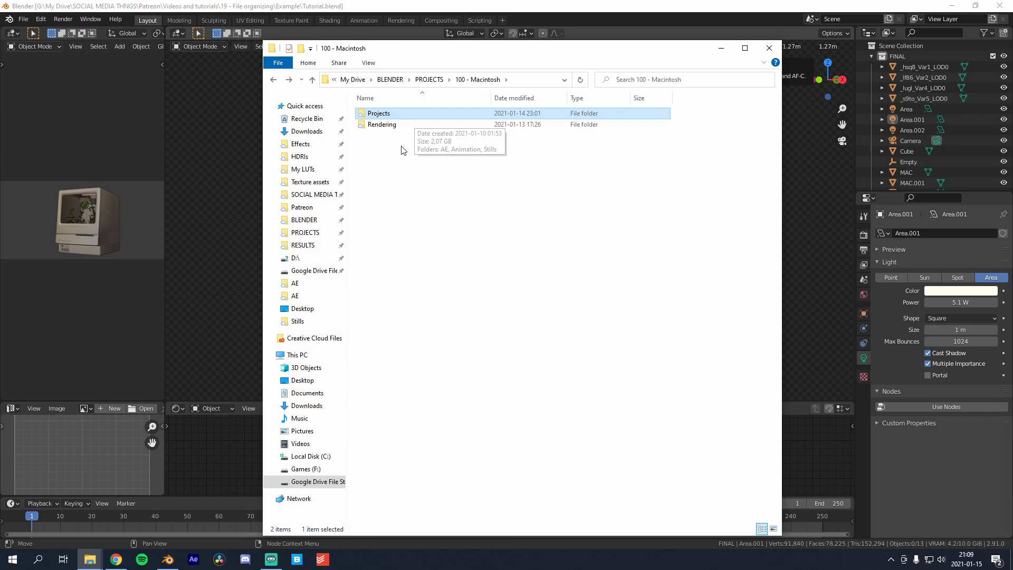
Step: Open the Stills folder inside the Macintosh project's Rendering folder
double_click(415, 128)
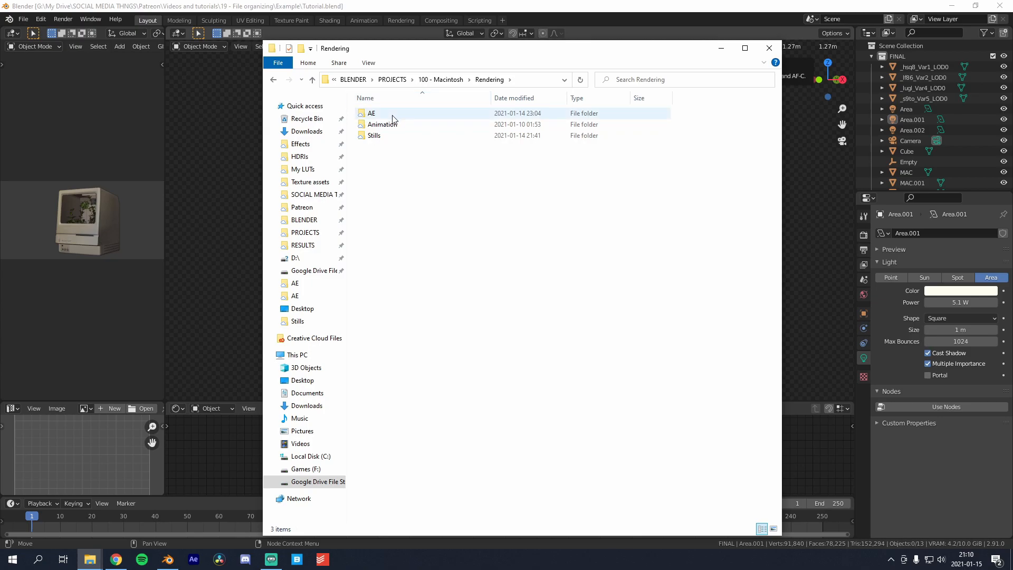
mouse_move(378, 135)
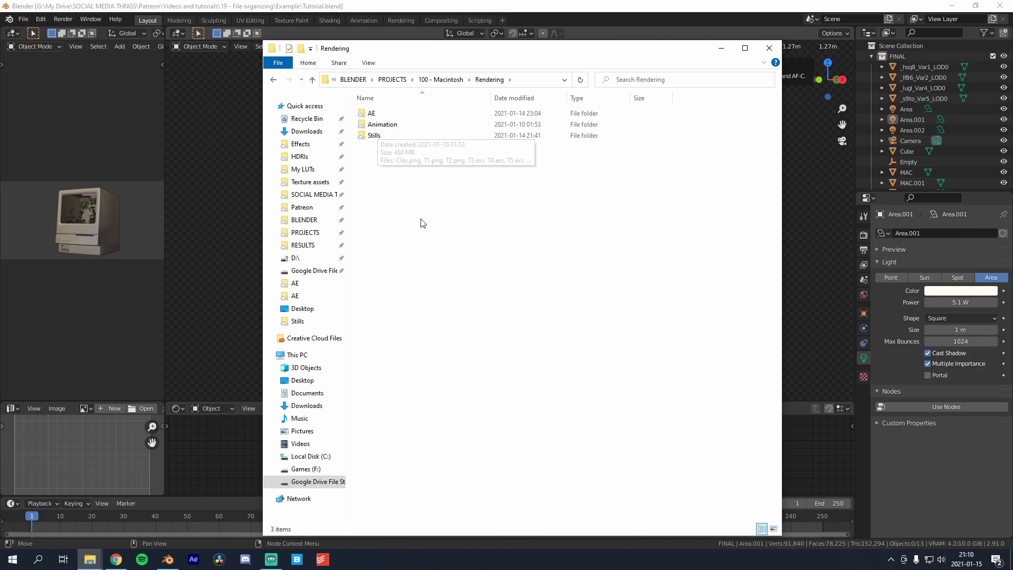
double_click(388, 135)
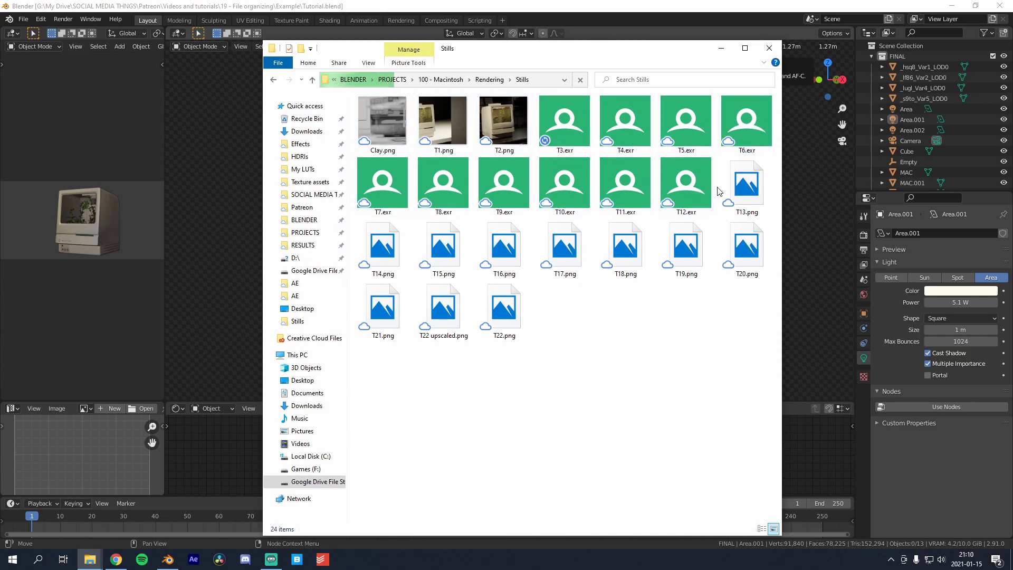
Step: View the test renders T1.png and T2.png at full size and close the viewer
left_click(442, 132)
double_click(442, 132)
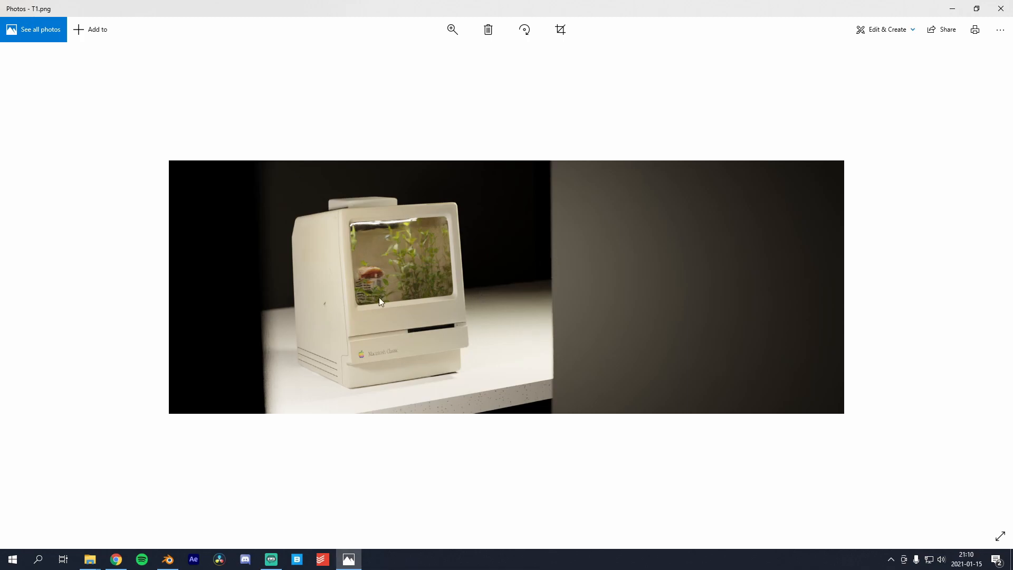
key("Right")
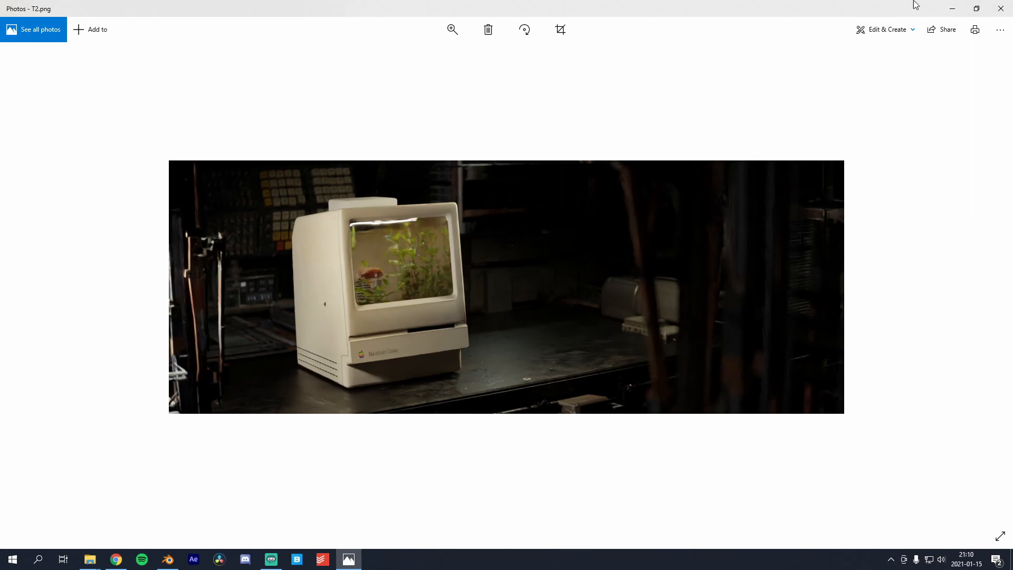
left_click(1001, 9)
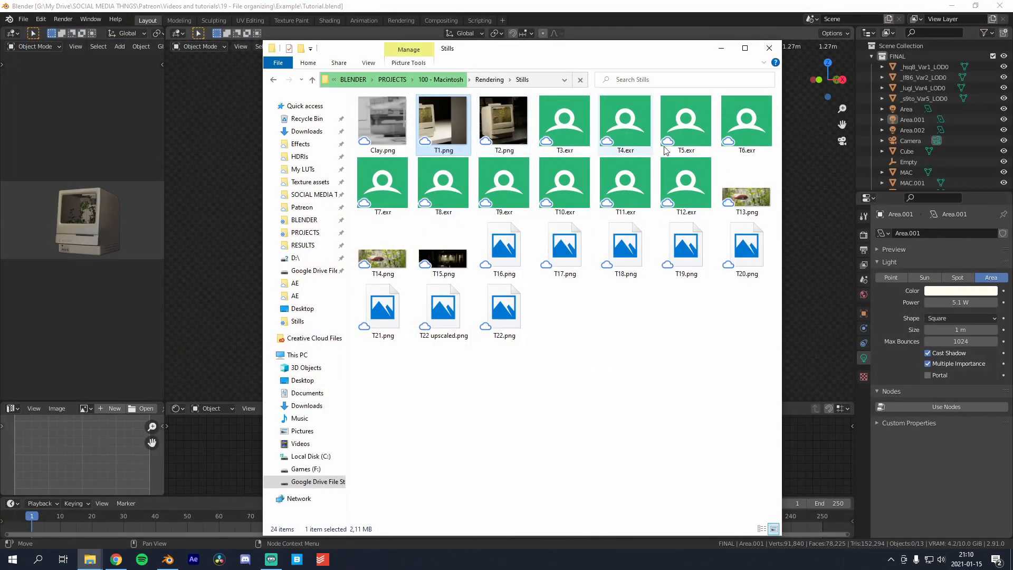
Step: Open T13.png, view the renders from T14.png through the two that follow it, and close the viewer
double_click(754, 198)
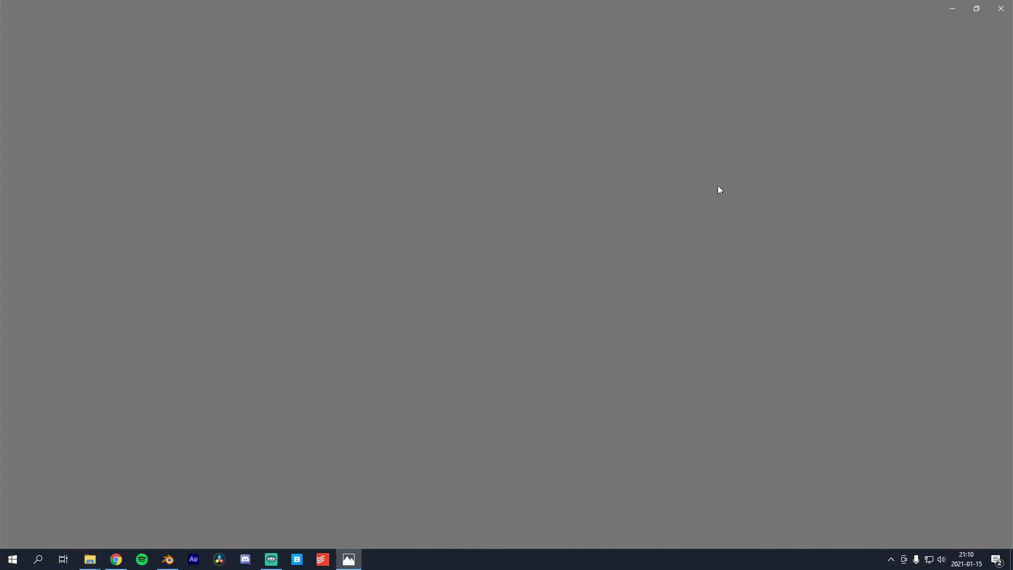
left_click(1002, 5)
left_click(380, 259)
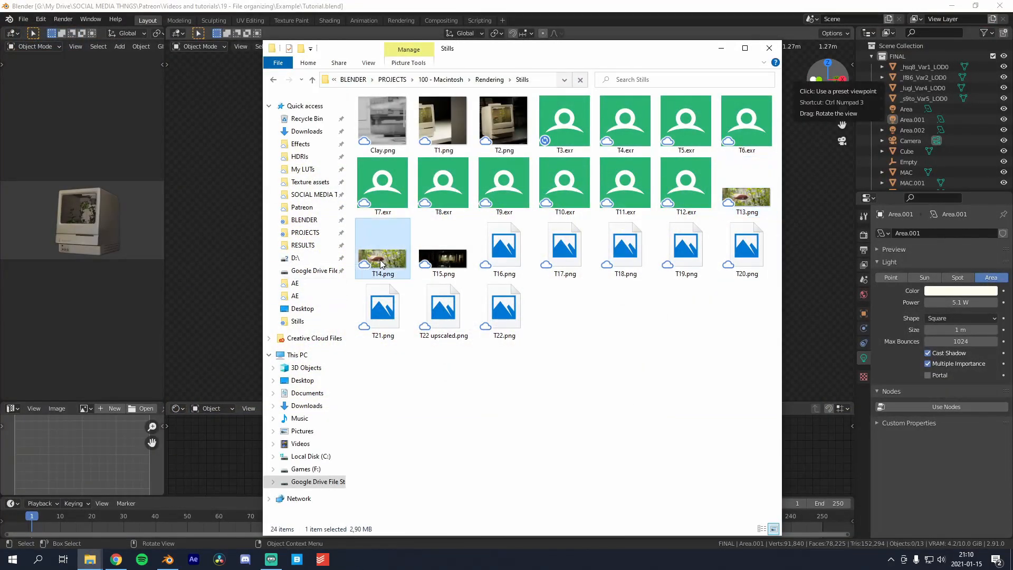
double_click(380, 259)
key("Right")
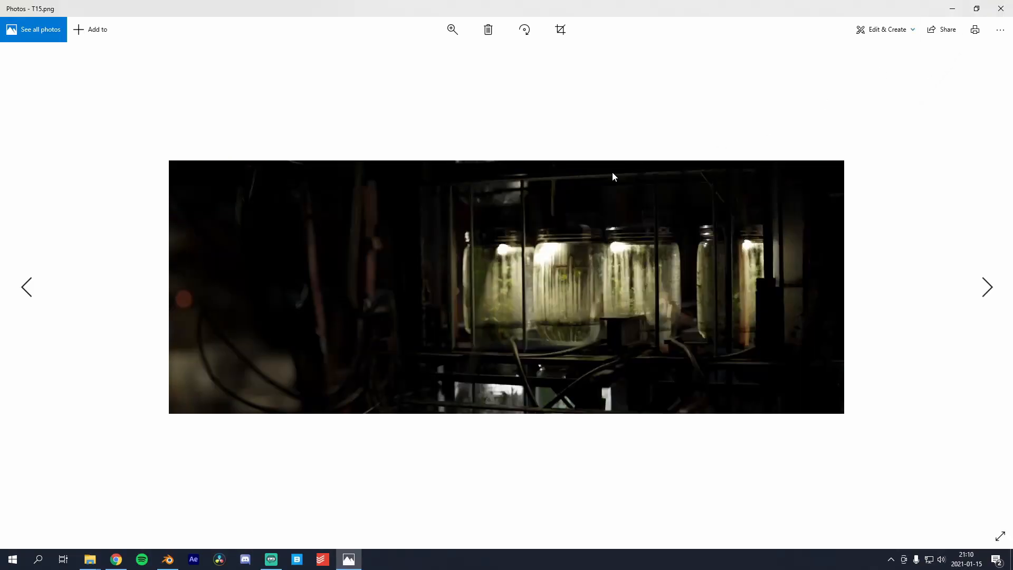
key("Right")
left_click(1001, 9)
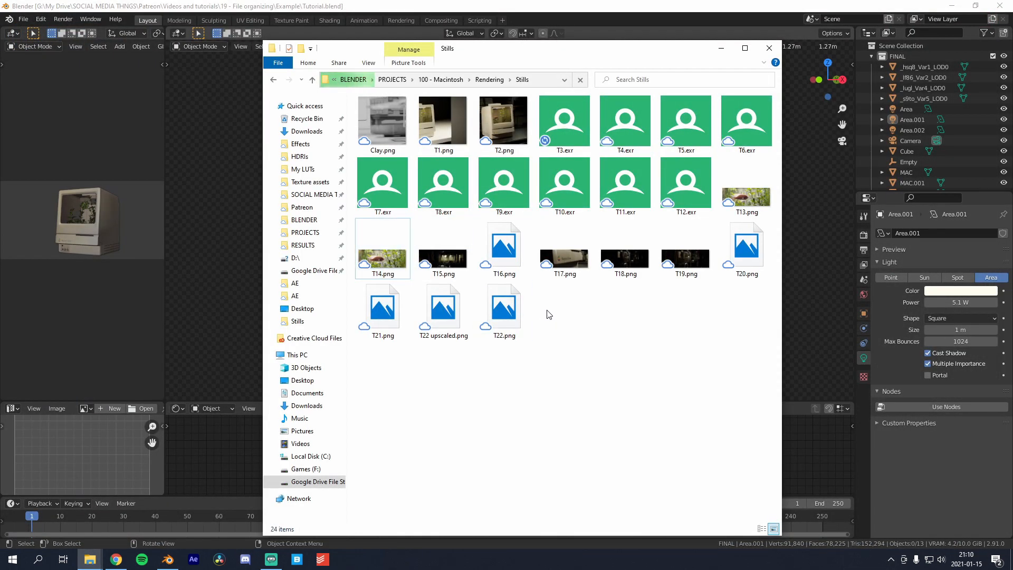
Step: Go back to Rendering and open the A1 folder inside Animation to look through its PNG frame sequence
left_click(490, 78)
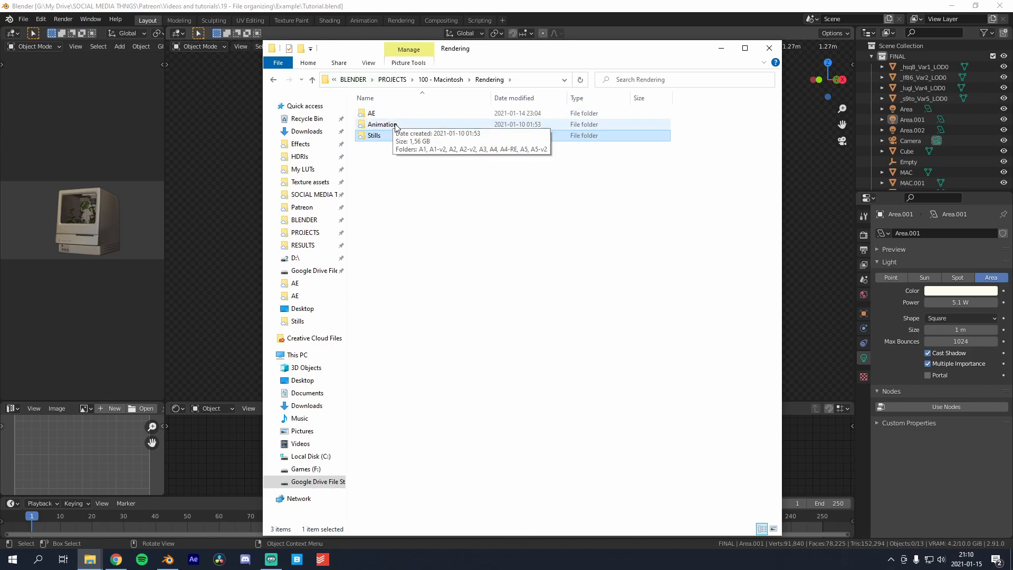
double_click(374, 125)
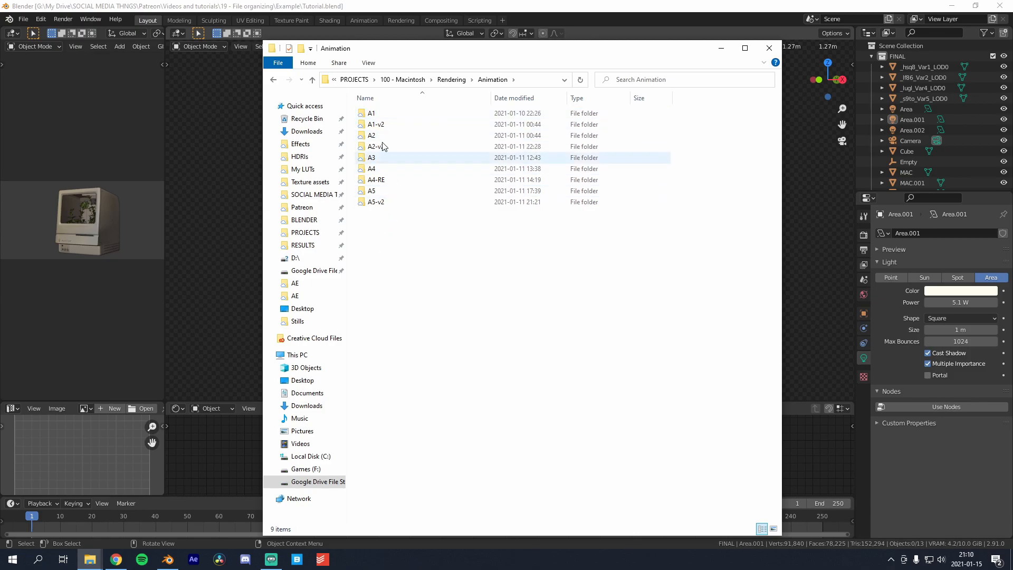
double_click(390, 116)
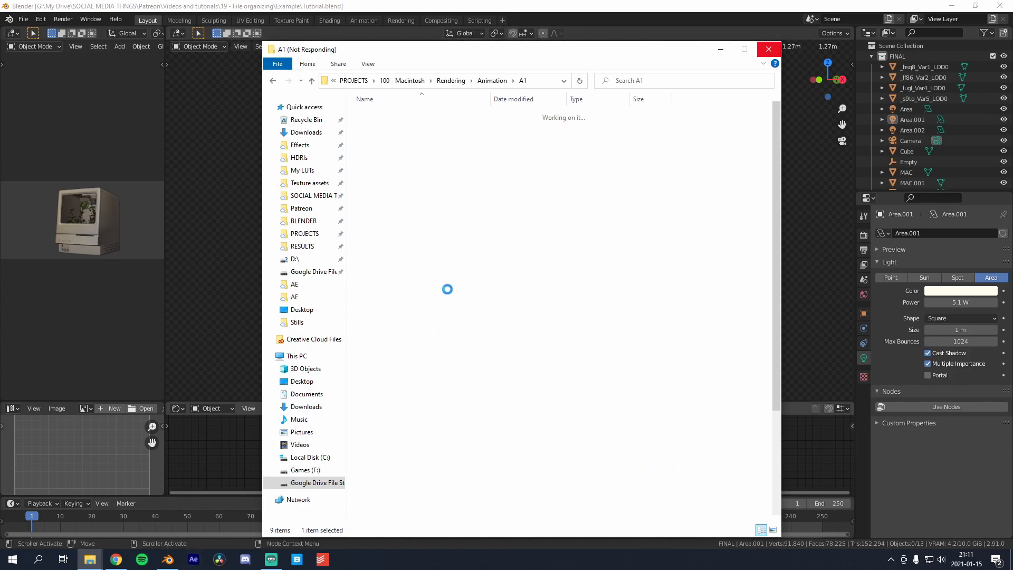
left_click_drag(626, 54, 581, 60)
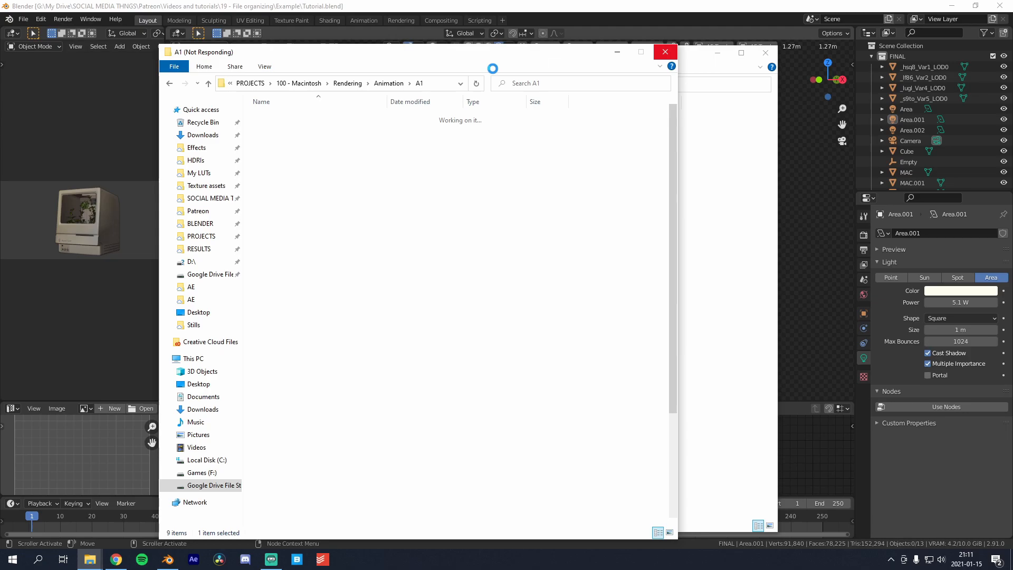
left_click_drag(582, 54, 624, 57)
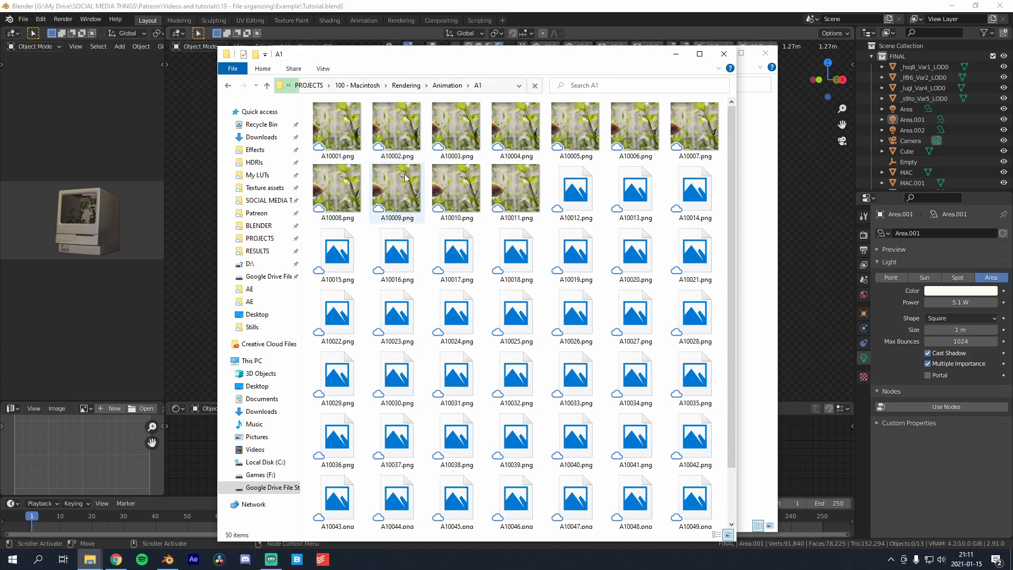
scroll(541, 226, "down", 1)
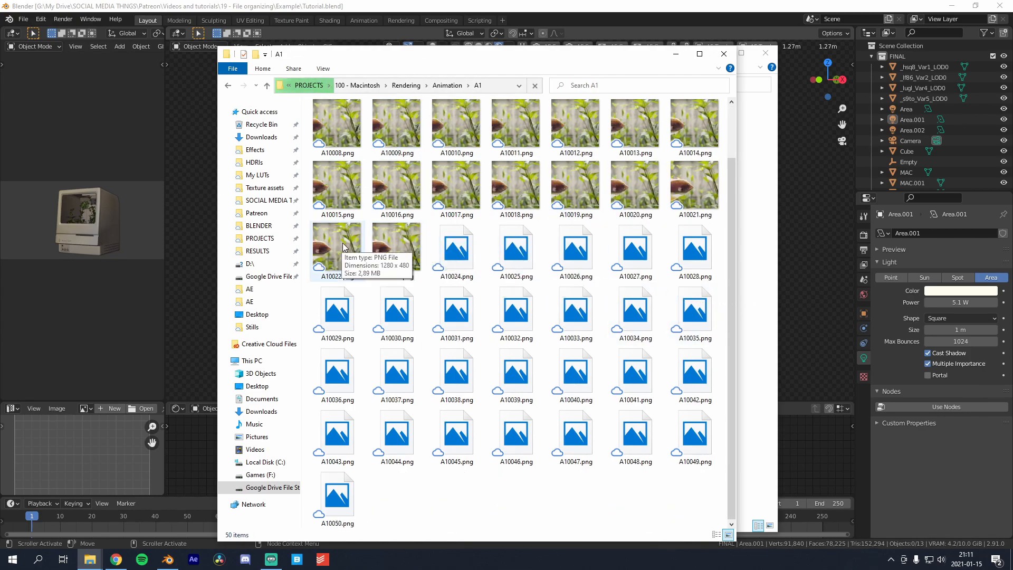
scroll(490, 121, "up", 1)
Step: Return from the A1 frames up through Animation and Rendering to the PROJECTS folder
left_click(448, 87)
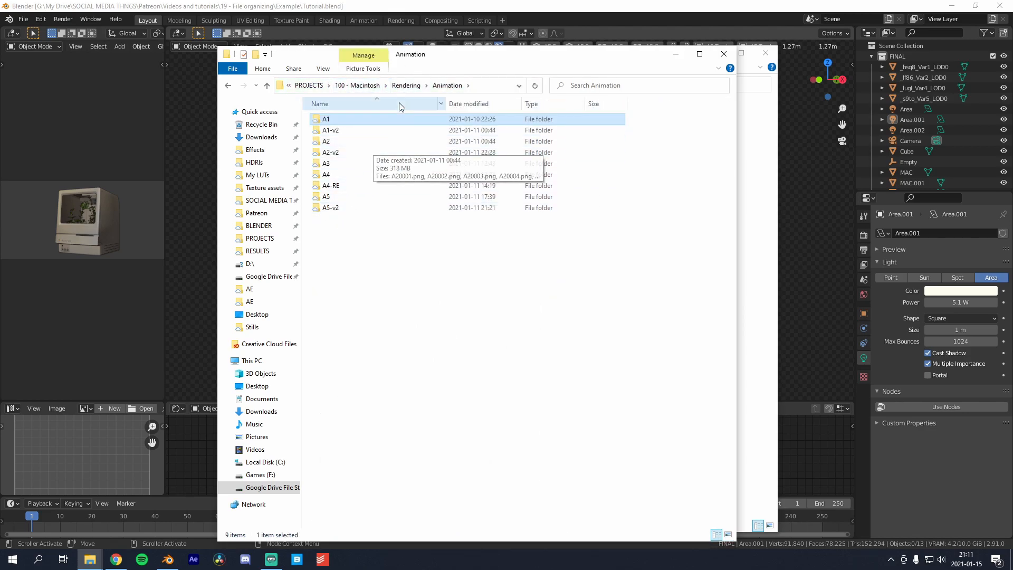
left_click(406, 85)
left_click(351, 87)
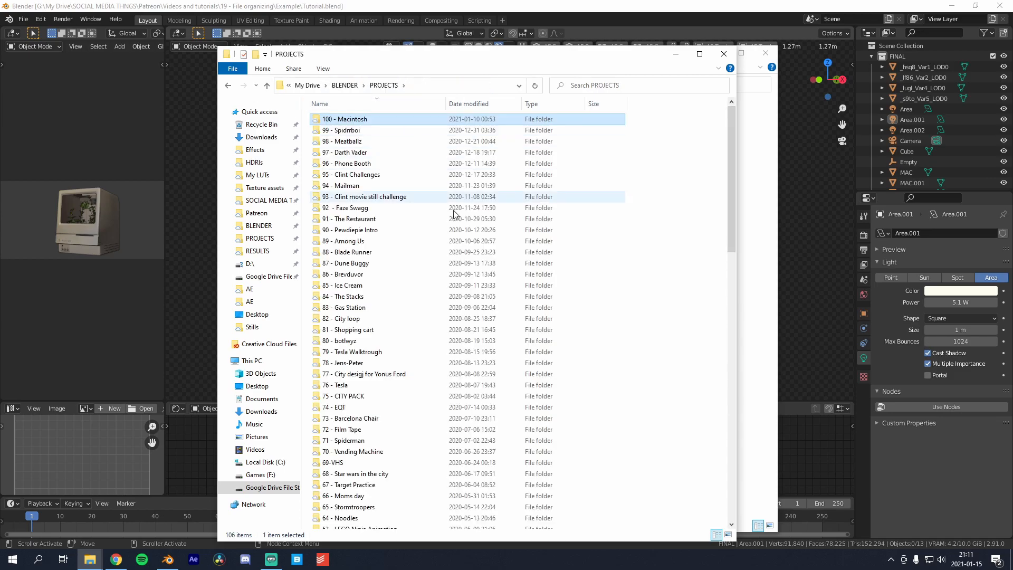
Step: Open the 94 - Mailman project's Rendering folder and look through the composited files in its AE subfolder
double_click(377, 187)
double_click(362, 132)
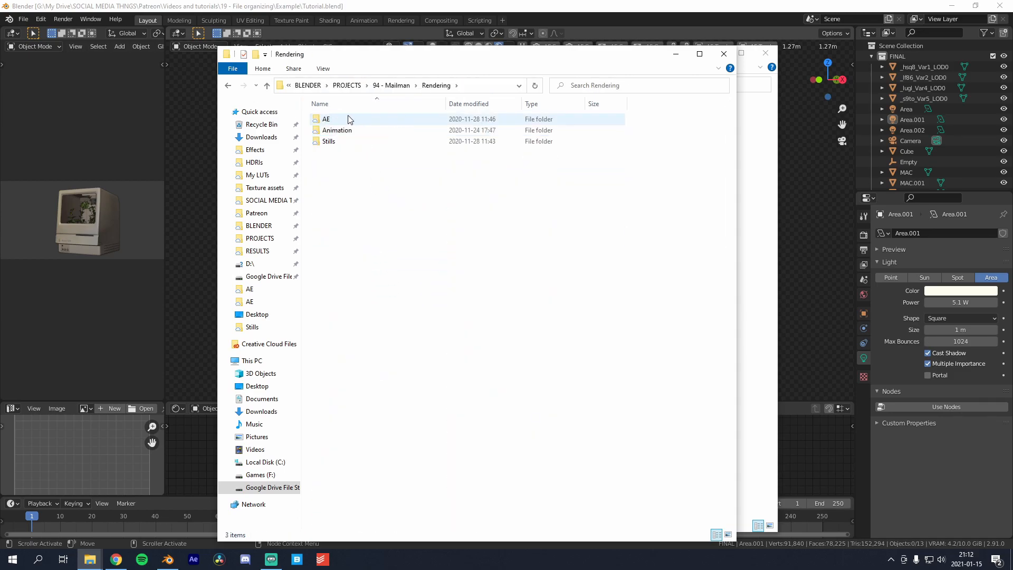
double_click(350, 119)
left_click(228, 86)
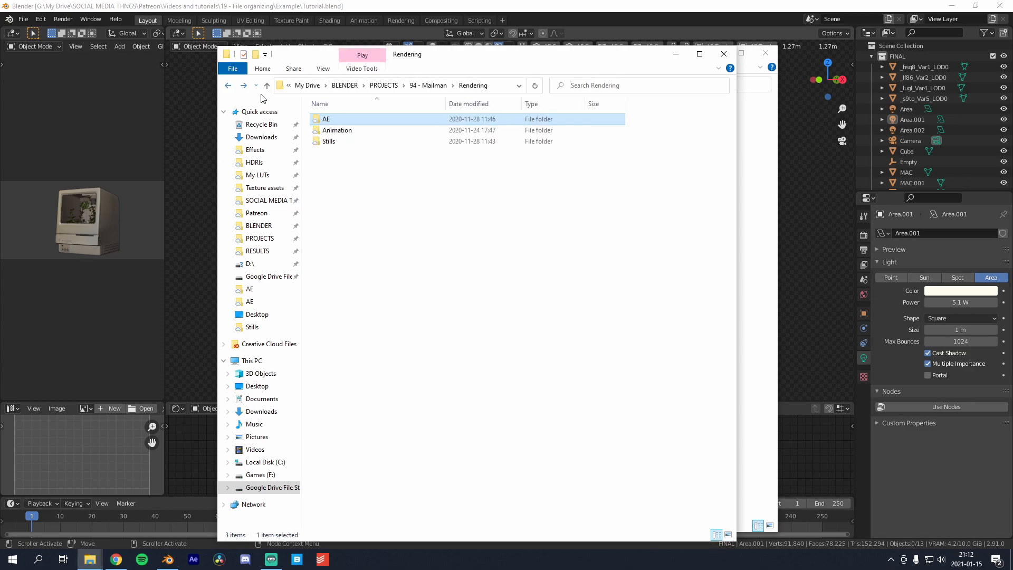
left_click(227, 85)
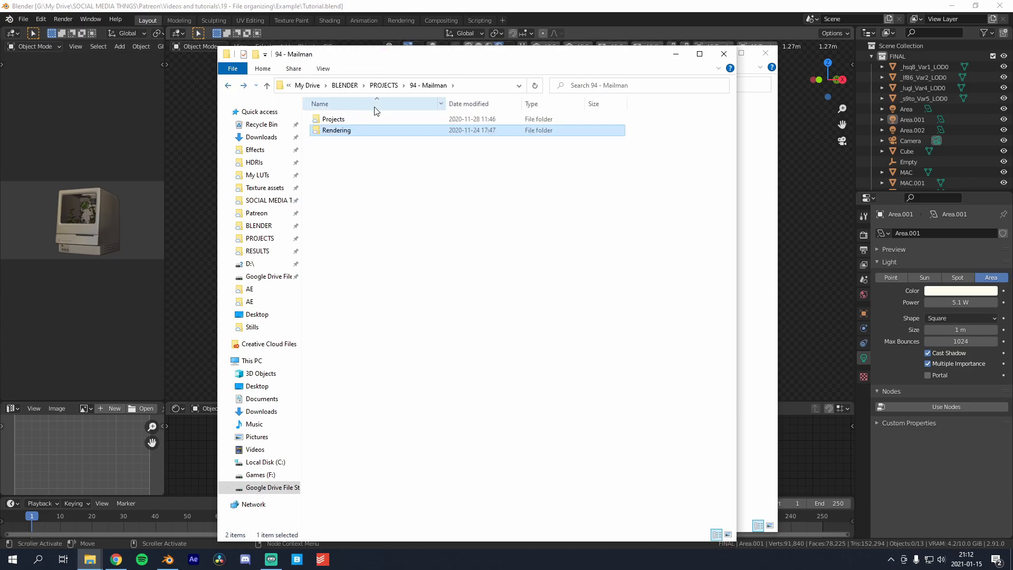
double_click(350, 136)
double_click(349, 119)
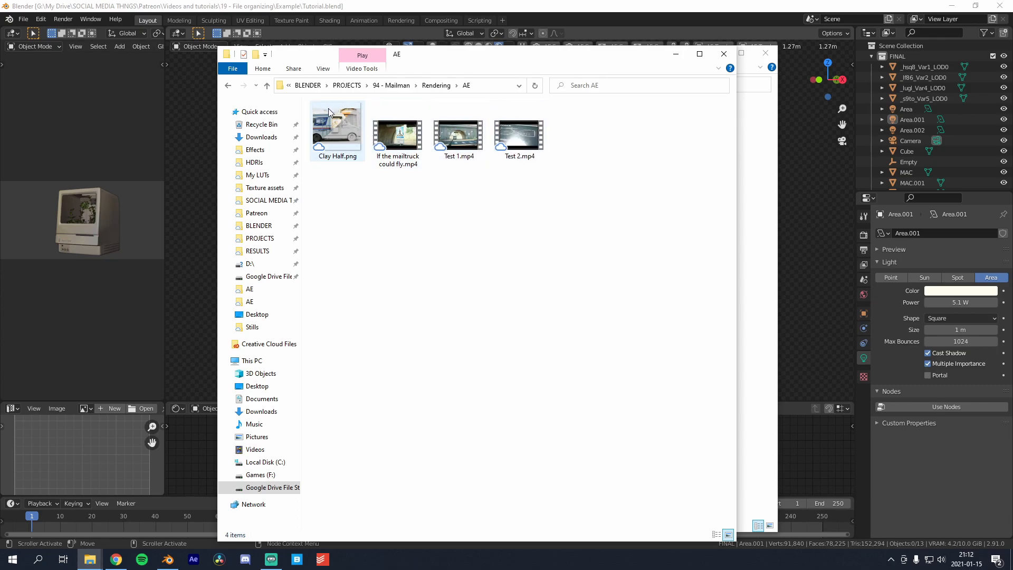
Step: Go back to the PROJECTS folder, close its window and switch to the Macintosh scene in Blender
left_click(229, 88)
left_click(229, 88)
left_click(229, 88)
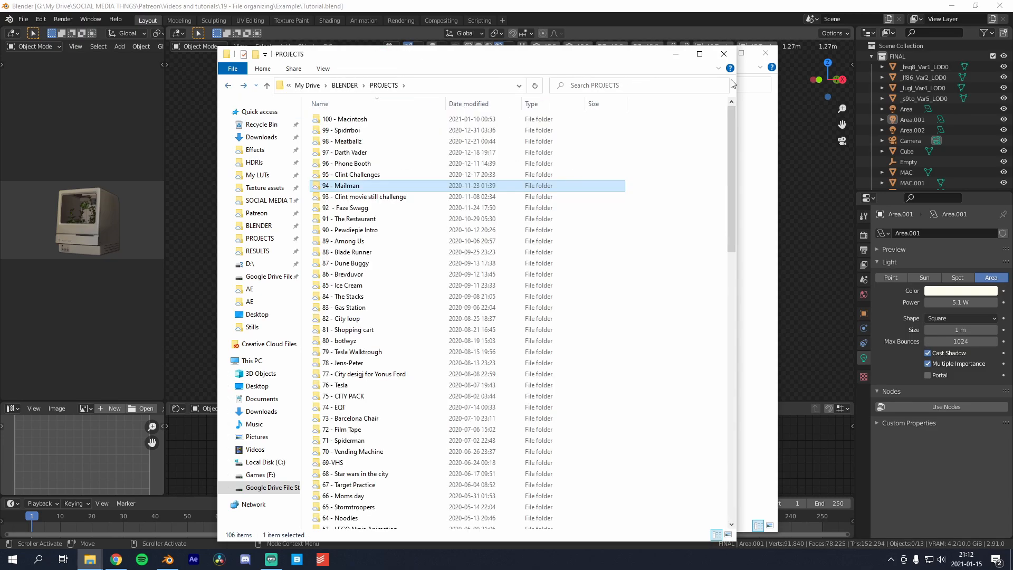
left_click(723, 55)
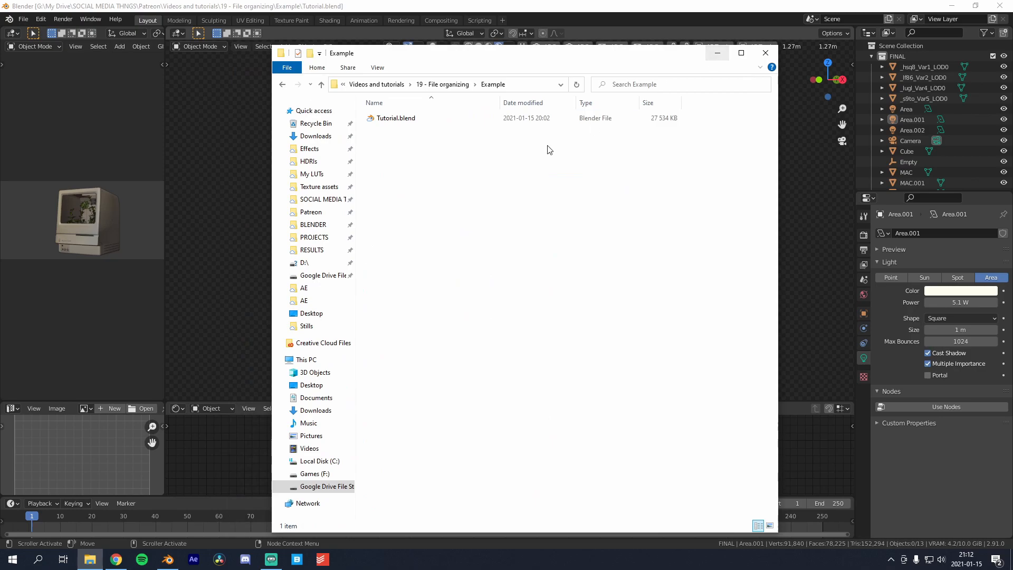
left_click(215, 454)
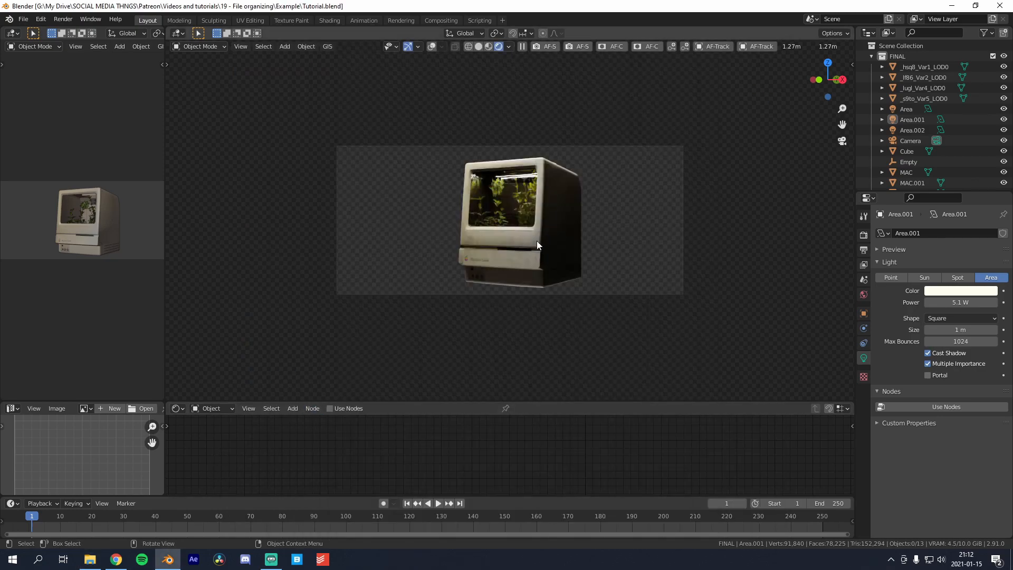
scroll(550, 277, "up", 5)
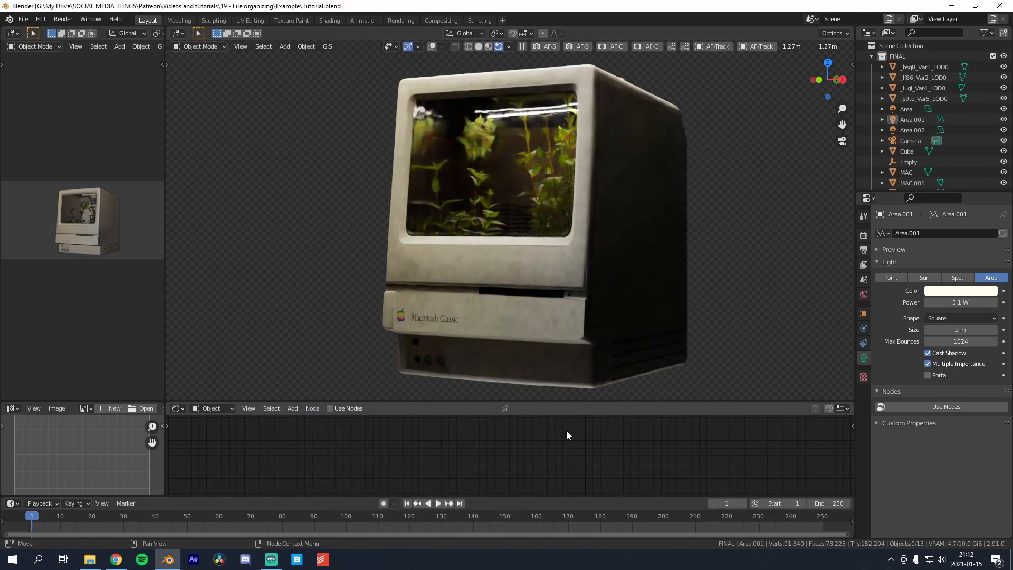
middle_click_drag(553, 279, 606, 277)
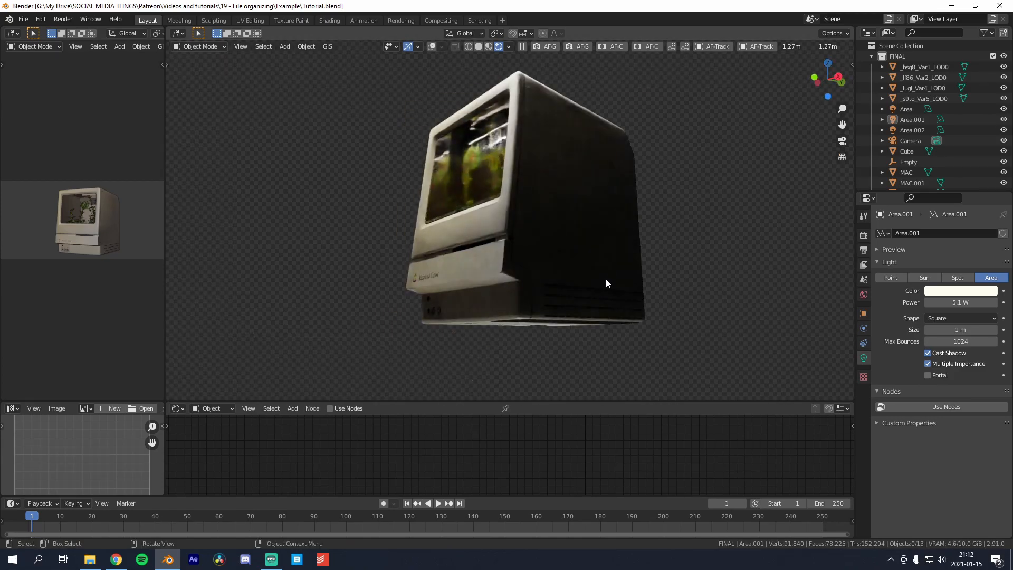
key("KP_0")
scroll(590, 281, "up", 5)
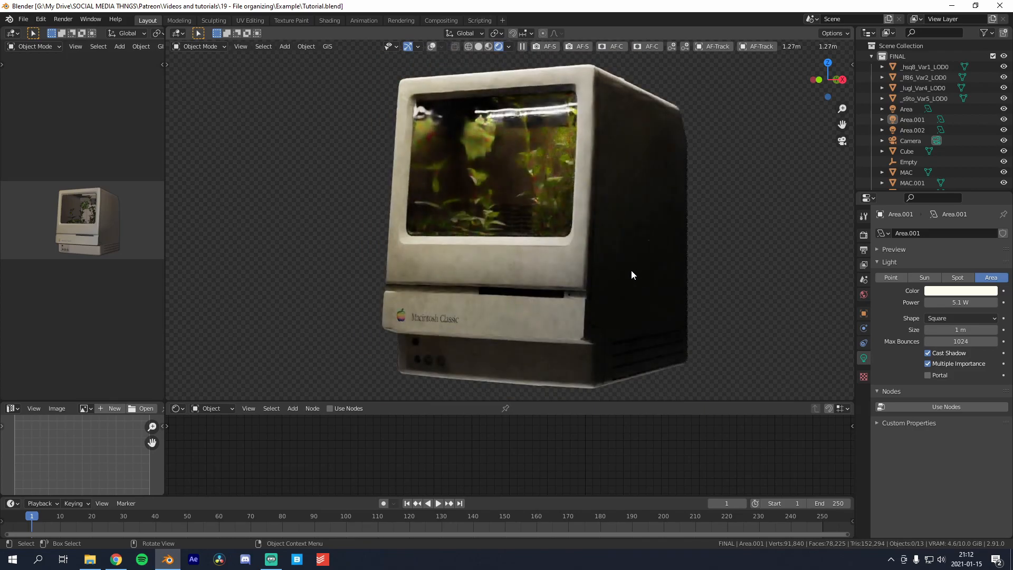
scroll(675, 261, "down", 5)
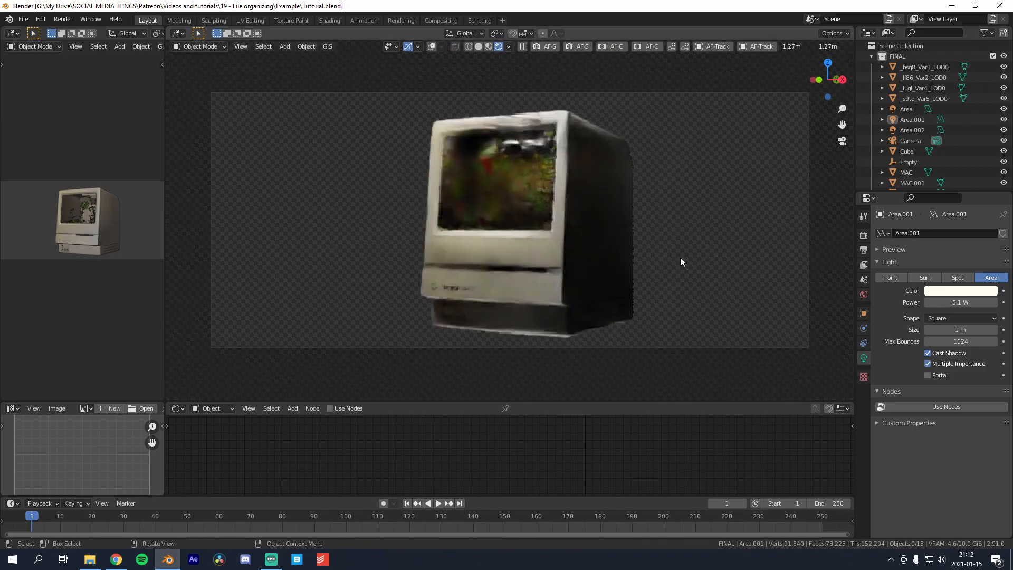
middle_click_drag(660, 257, 635, 260, "shift")
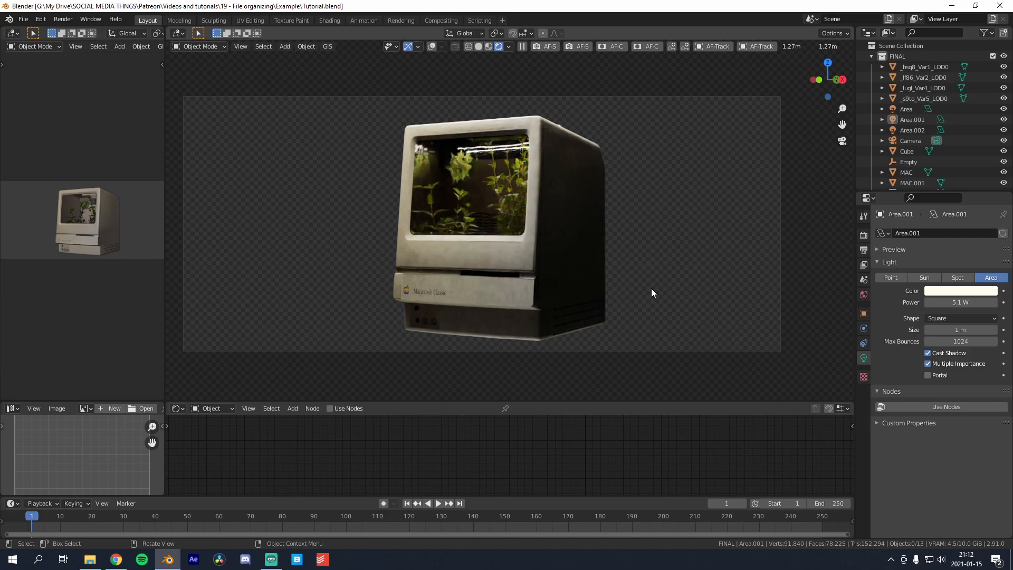
Step: Set both the Render and Viewport samples to 1 for Cycles
left_click(863, 237)
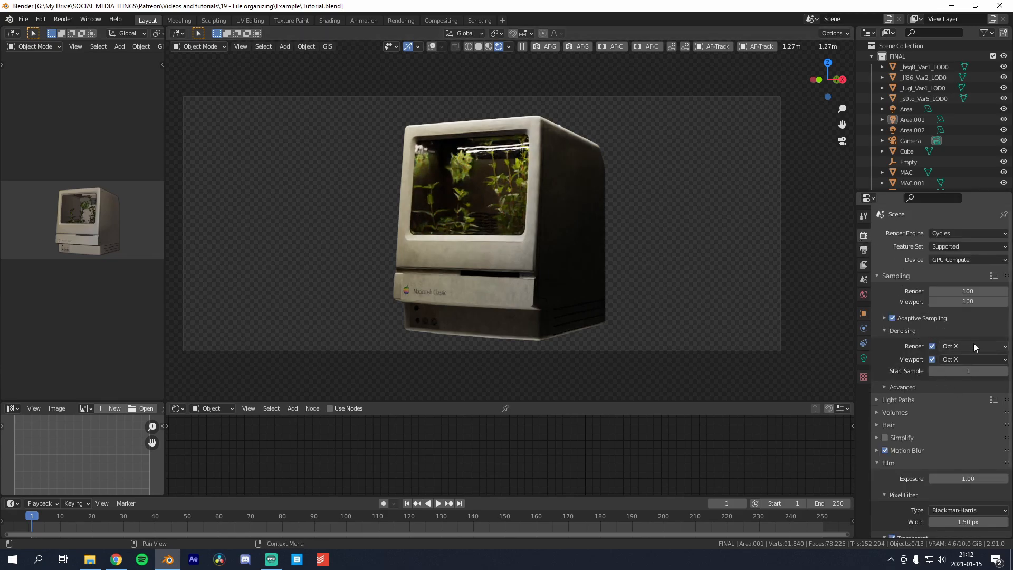
left_click(970, 292)
type("1")
key("Tab")
type("1")
key("Return")
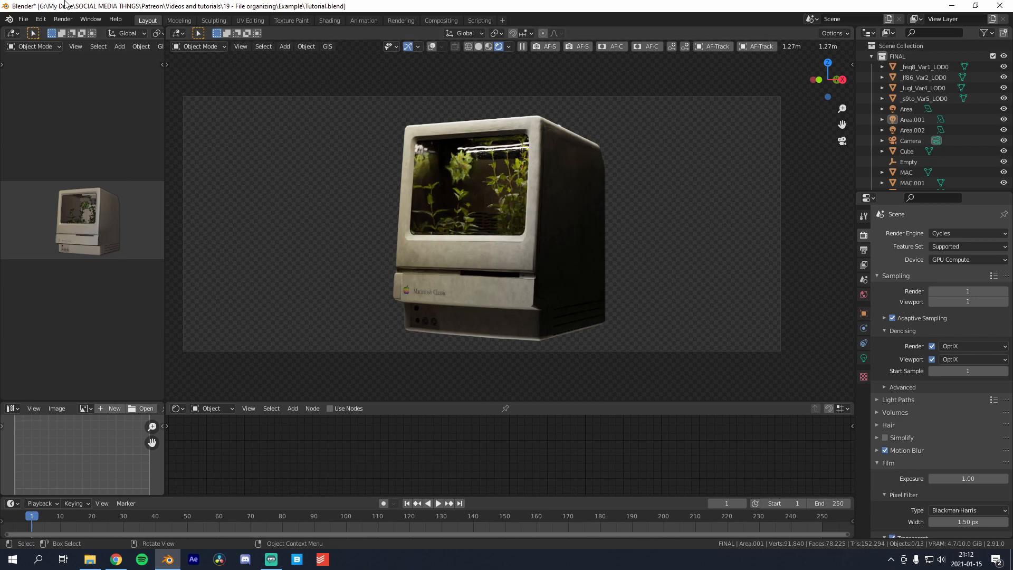
Step: Start saving the scene as a new file, create a folder named 1 - Macintosh inside Example, and open it
left_click(24, 19)
left_click(57, 100)
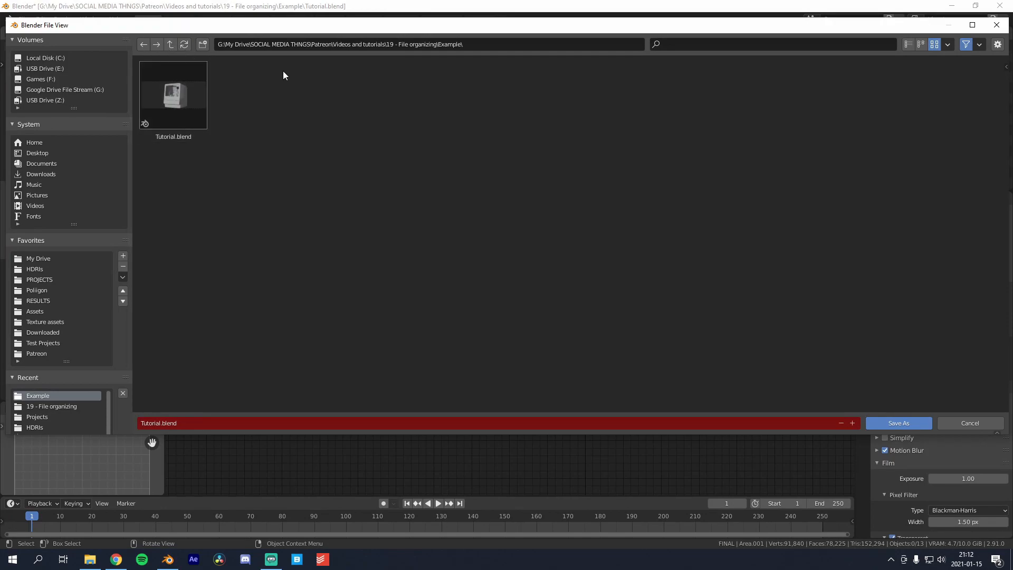
left_click(203, 45)
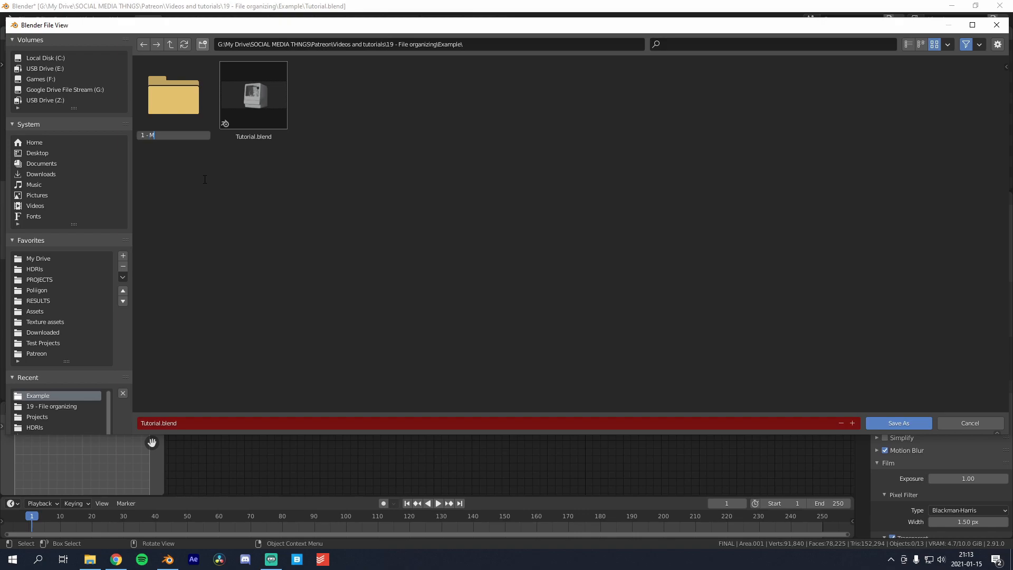
key("Return")
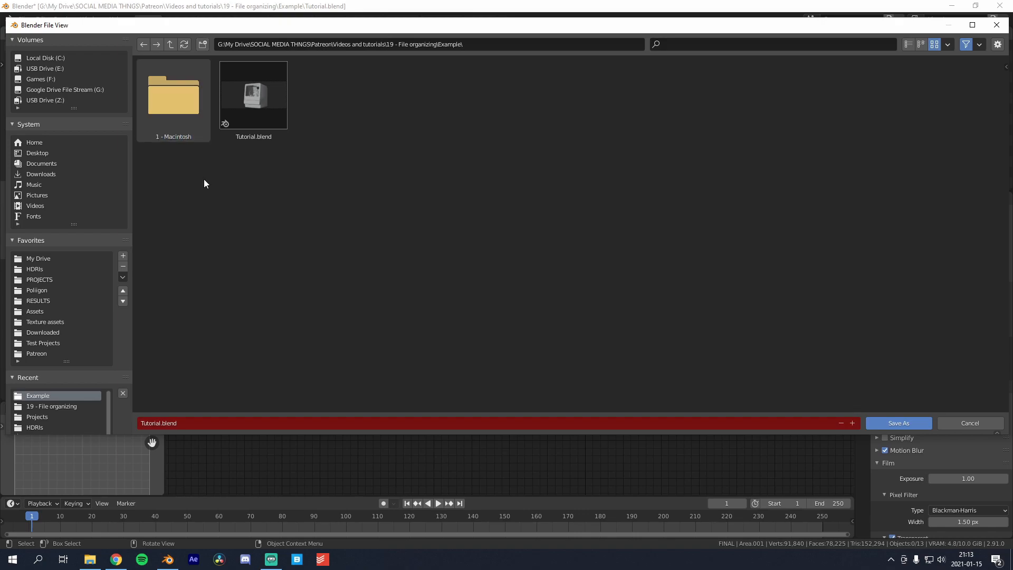
double_click(179, 106)
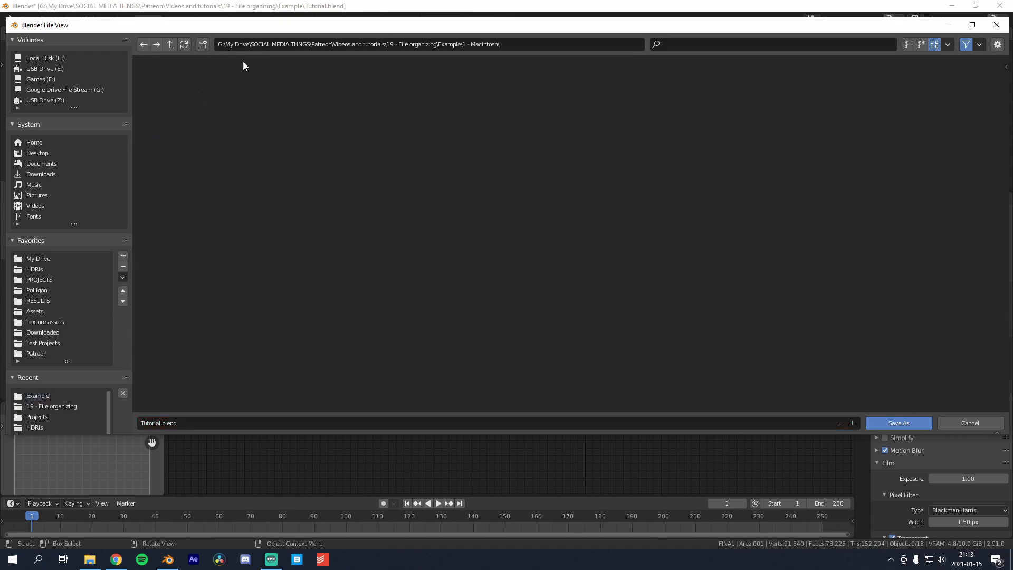
Step: Create two subfolders named Projects and Rendering inside the 1 - Macintosh folder
left_click(204, 44)
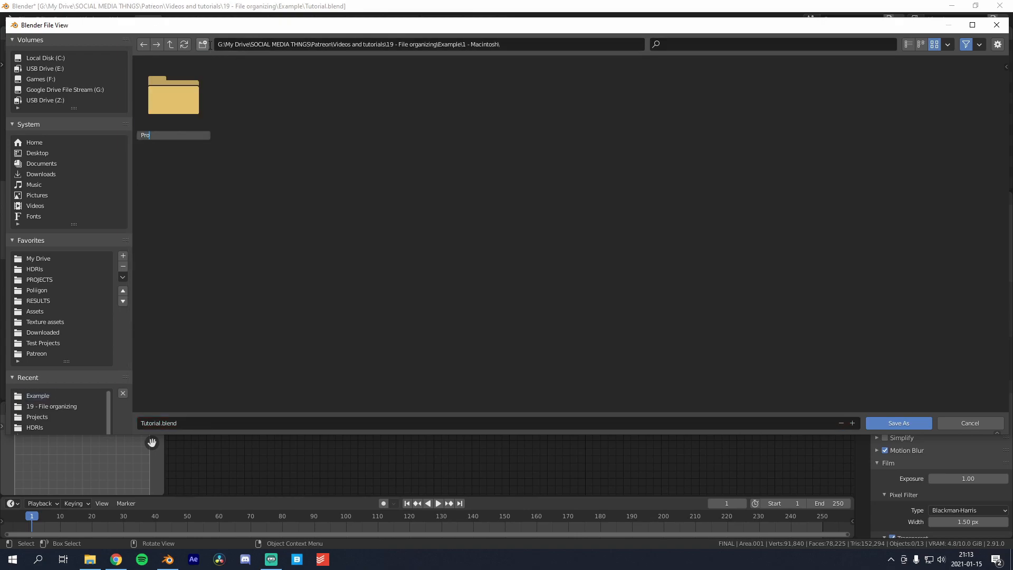
type("Projects")
key("Return")
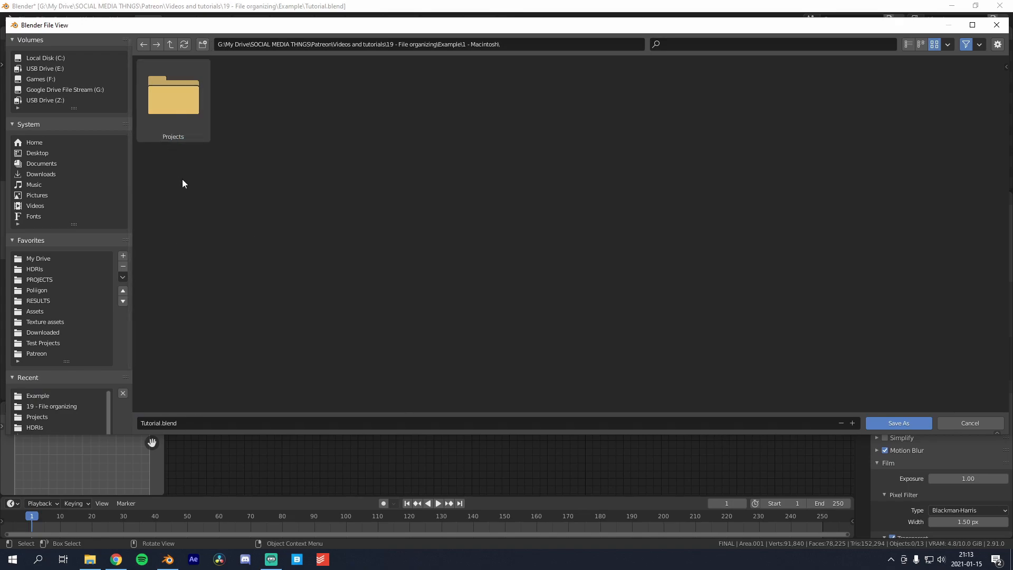
left_click(202, 45)
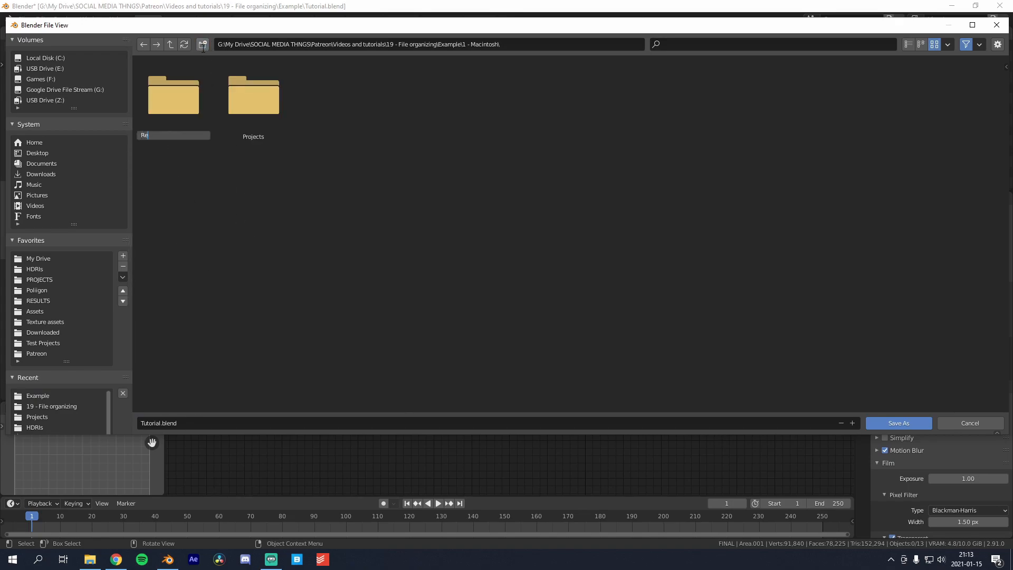
type("Rendering")
key("Return")
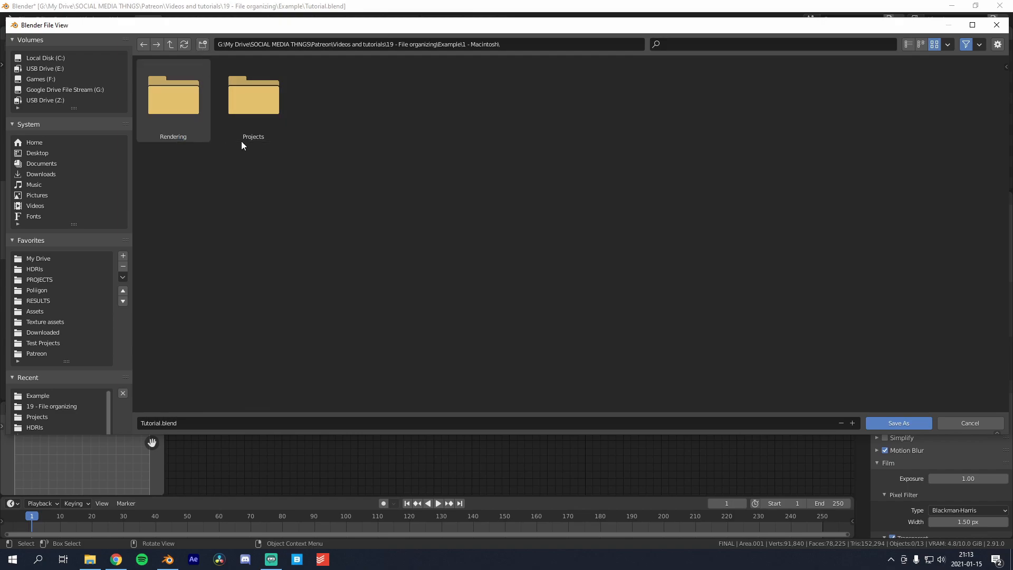
Step: Save the scene as Macintosh in the new Projects folder
left_click(255, 114)
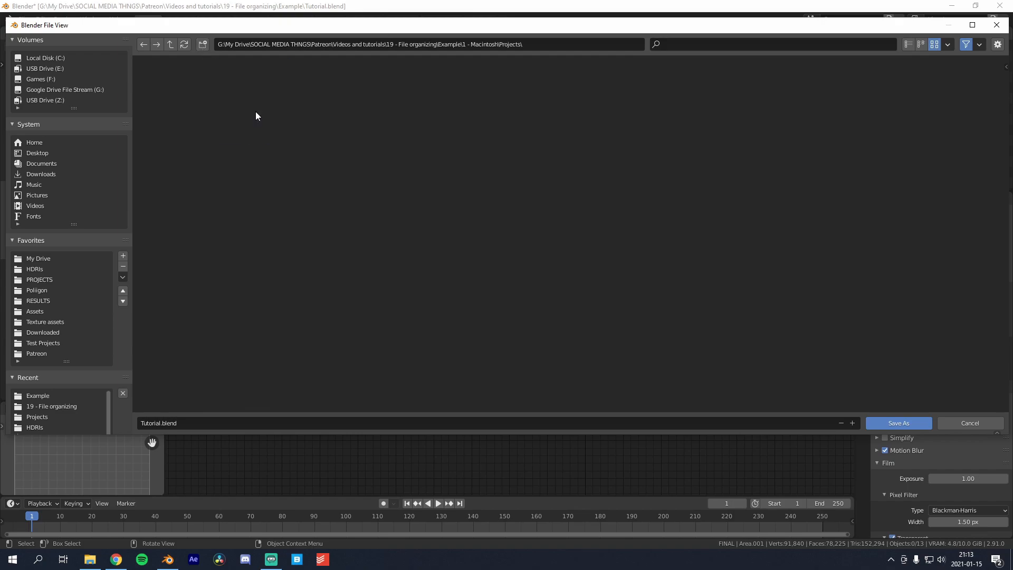
left_click(209, 422)
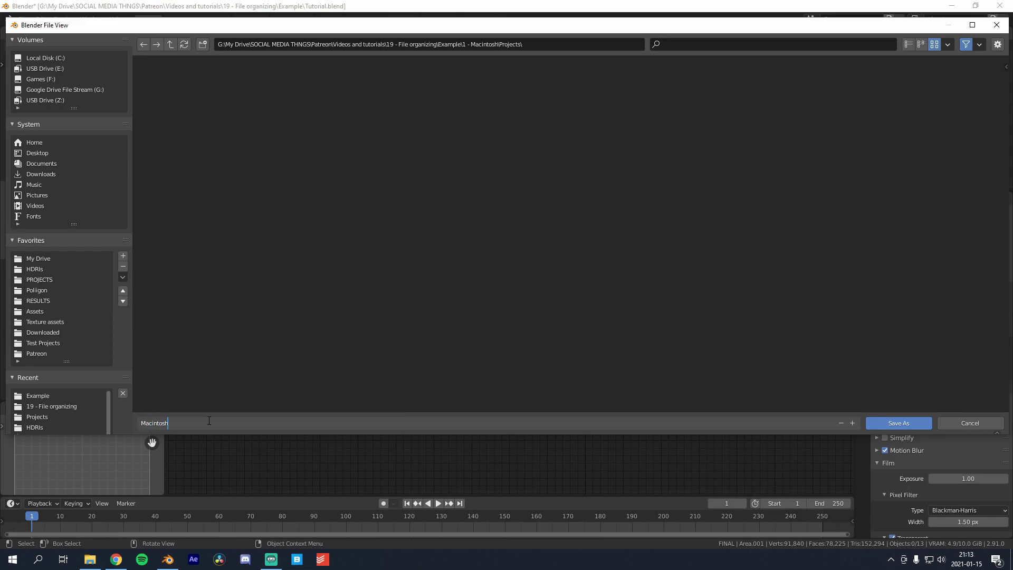
type("Macintosh")
key("Return")
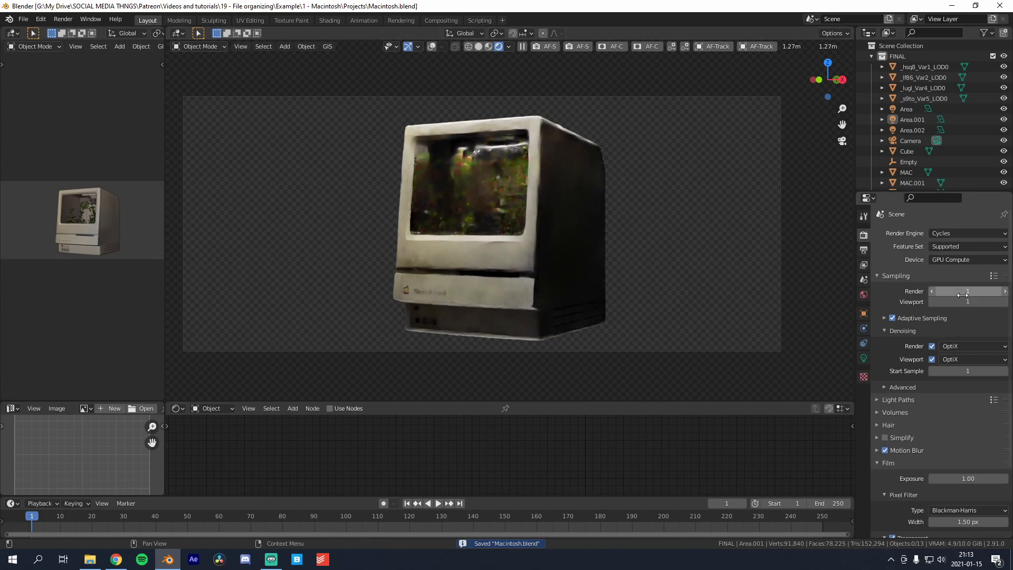
Step: Set the output resolution to 1280 px in X and 545 px in Y
left_click(864, 250)
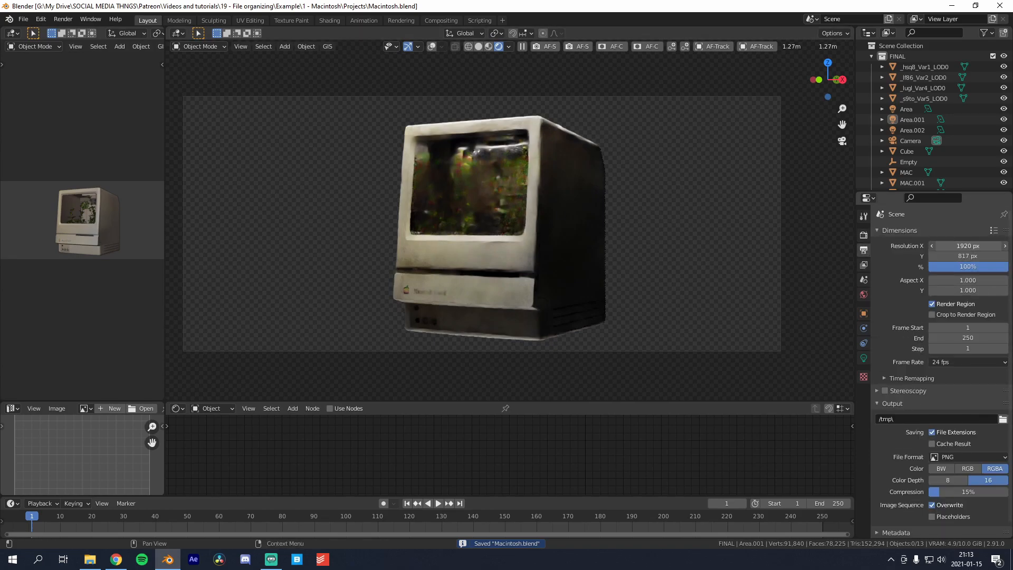
left_click(963, 246)
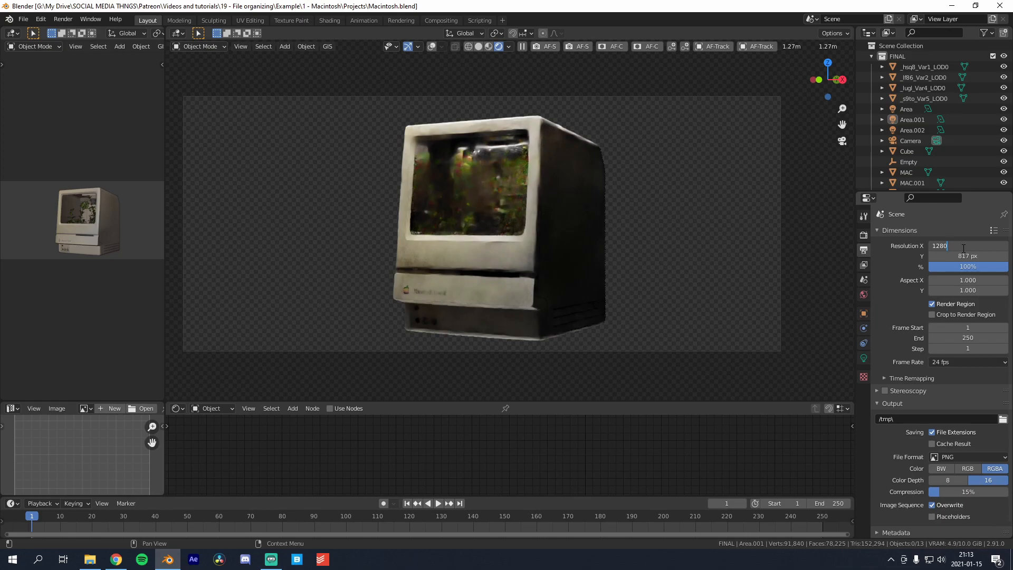
key("Tab")
type("545")
key("Return")
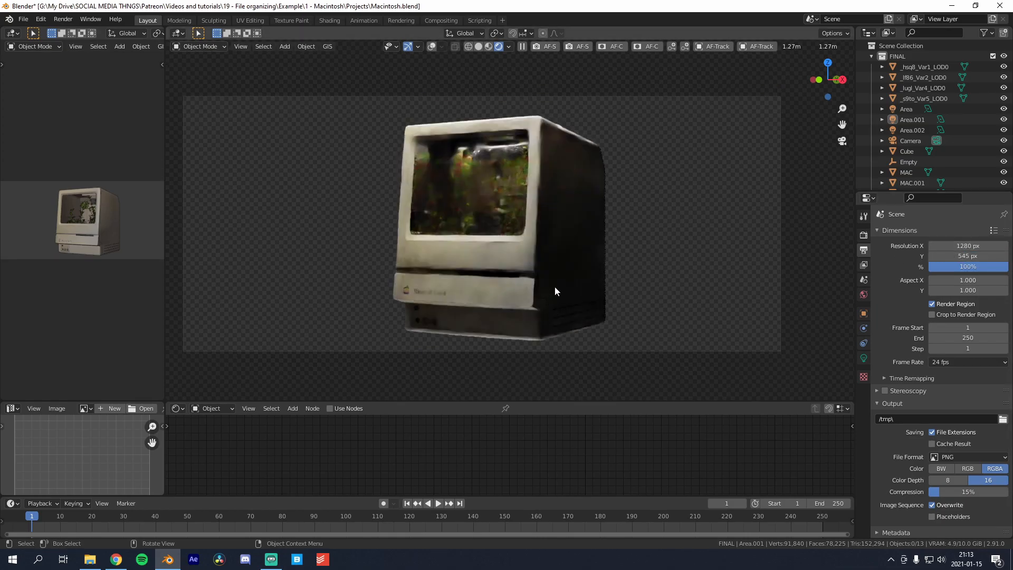
Step: Make the output format square by setting Resolution X to 545 px
scroll(556, 287, "down", 1)
left_click_drag(967, 250, 868, 376)
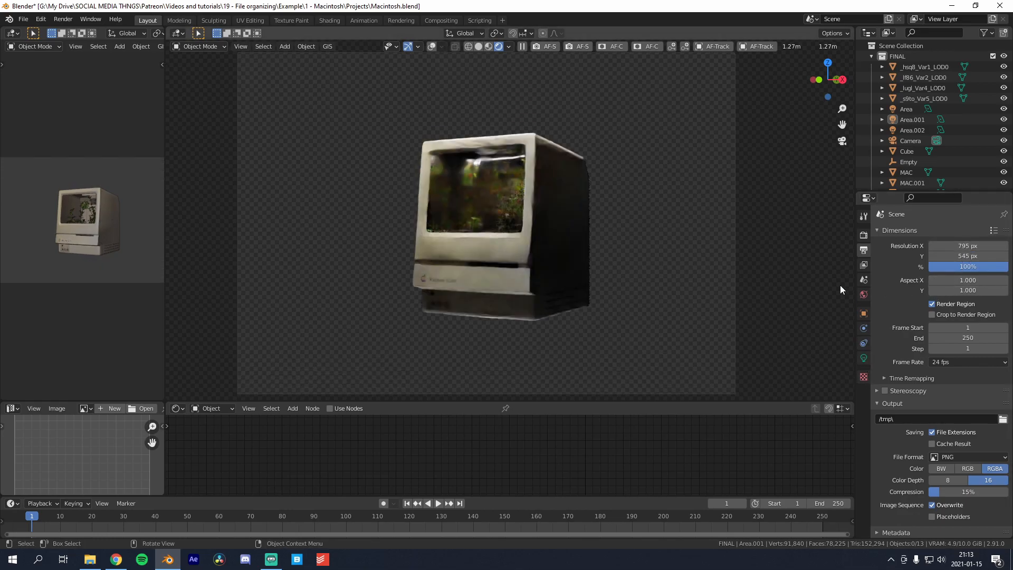
scroll(525, 269, "down", 2)
left_click_drag(967, 246, 971, 247)
left_click(974, 246)
type("545")
key("Return")
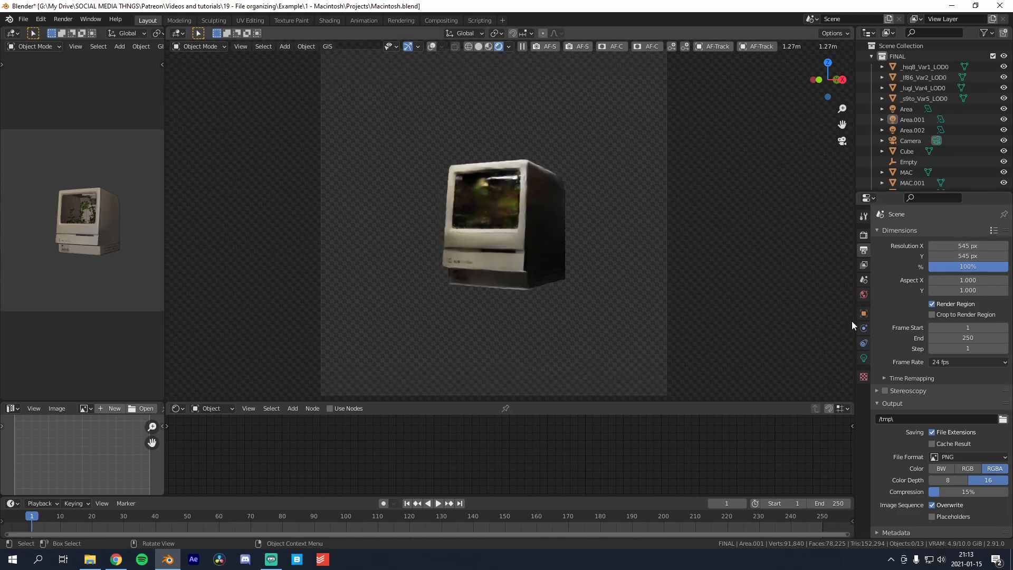
Step: Select the camera with the viewport overlays shown temporarily, and raise its focal length to 93 mm
left_click(428, 46)
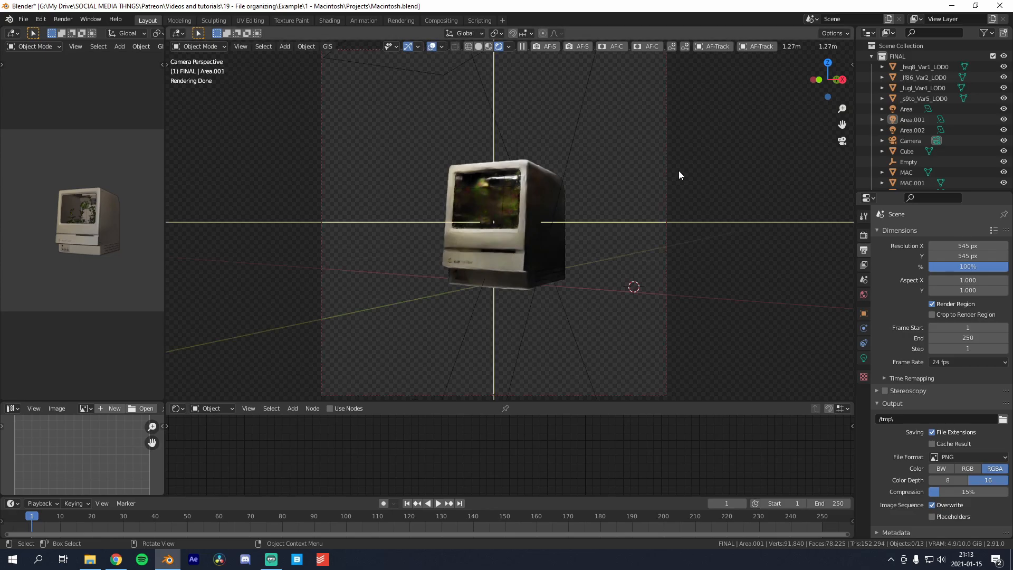
left_click(666, 196)
left_click(864, 358)
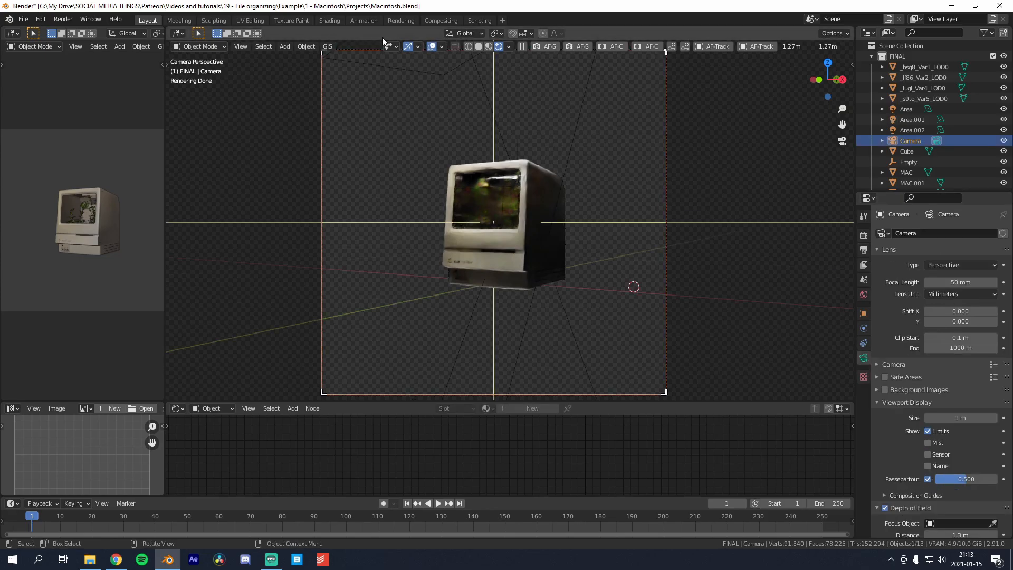
left_click(432, 47)
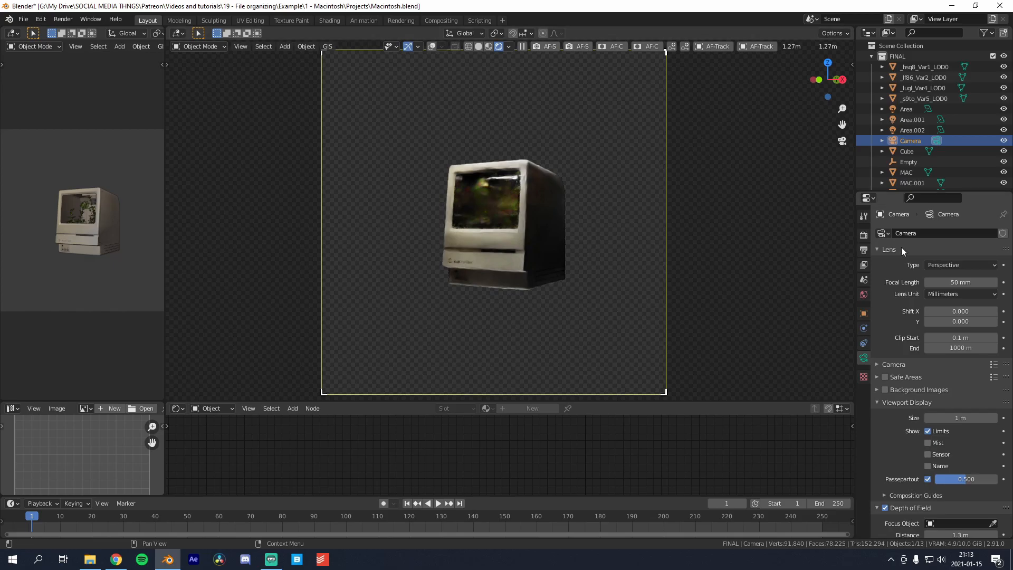
left_click_drag(956, 283, 1005, 282)
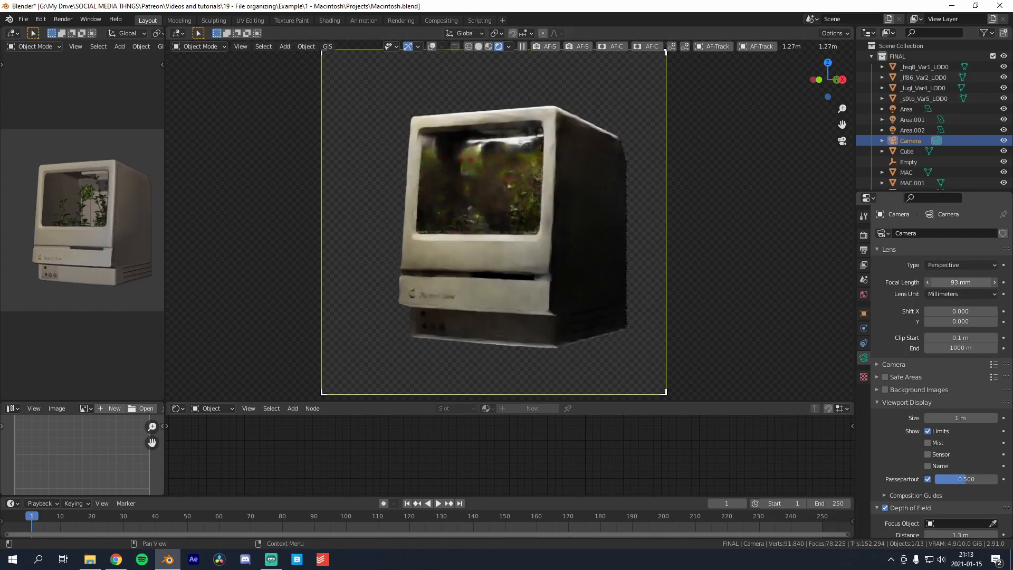
Step: Rotate the camera freely to reframe the computer and raise the focal length to 115 mm
scroll(419, 242, "down", 1)
key("r")
key("r")
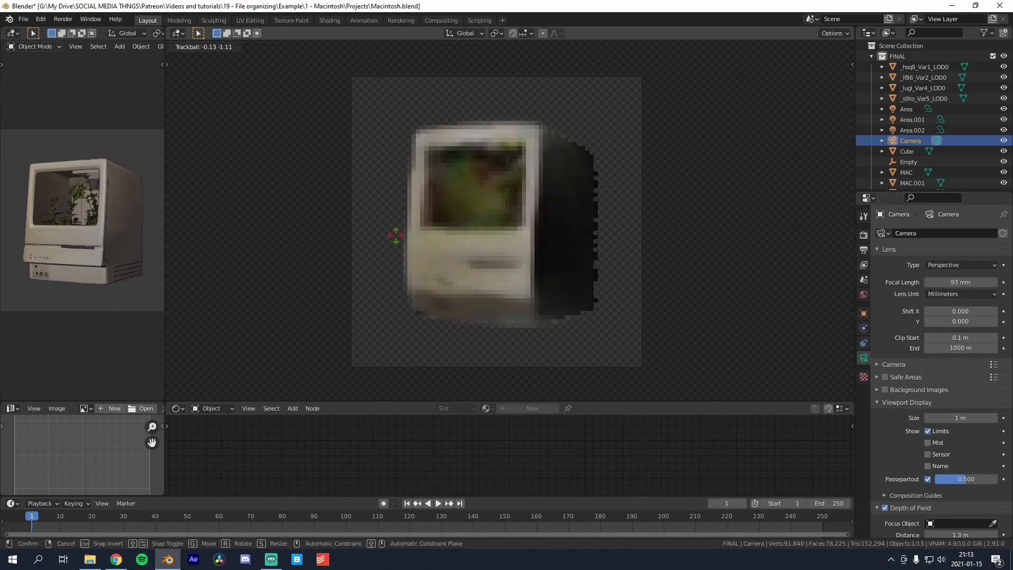
left_click(396, 235)
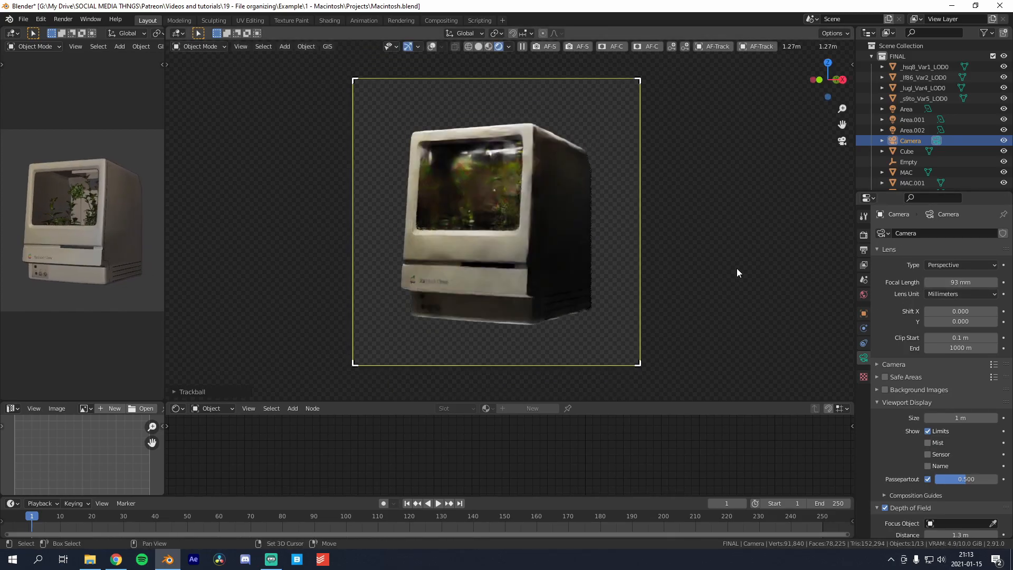
left_click_drag(977, 283, 999, 283)
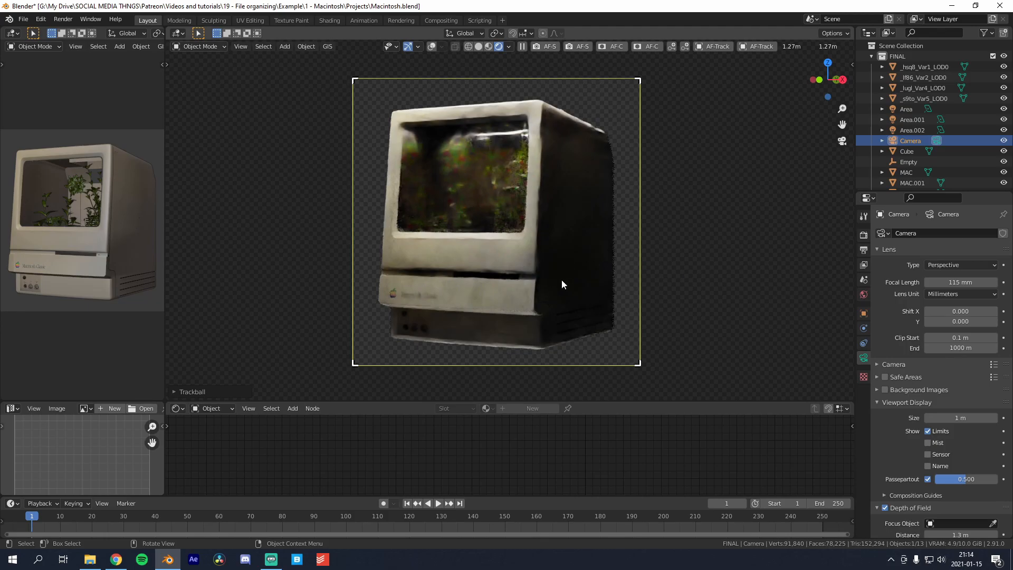
Step: Show the viewport overlays and select the camera by its frame
left_click(545, 289)
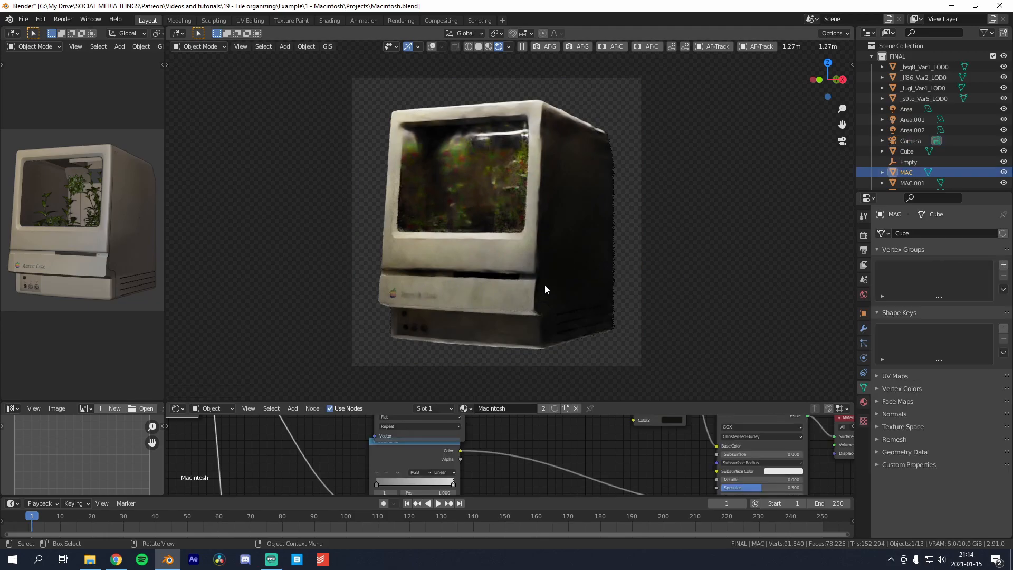
left_click(431, 47)
key("r")
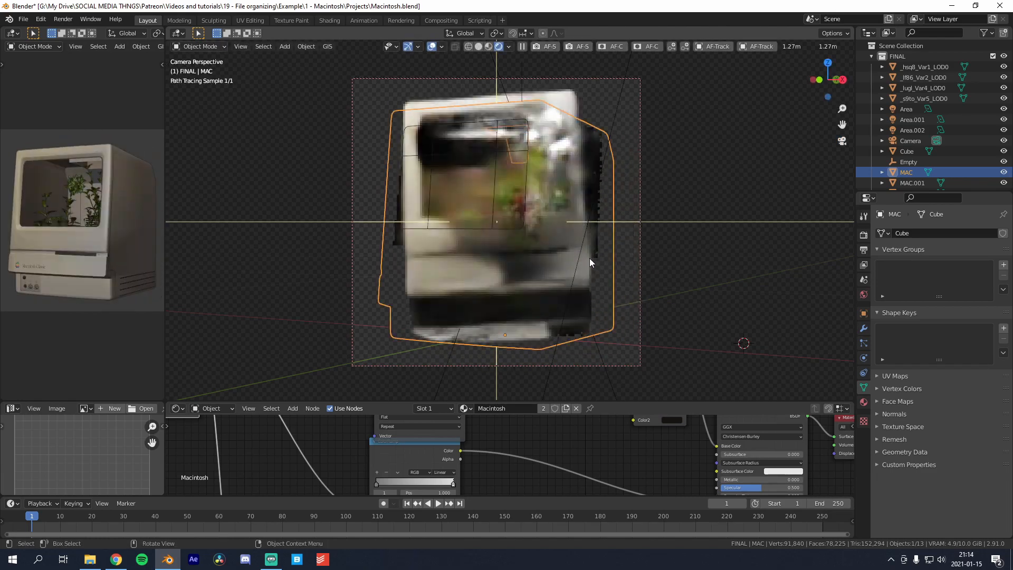
left_click(641, 357)
key("g")
right_click(638, 359)
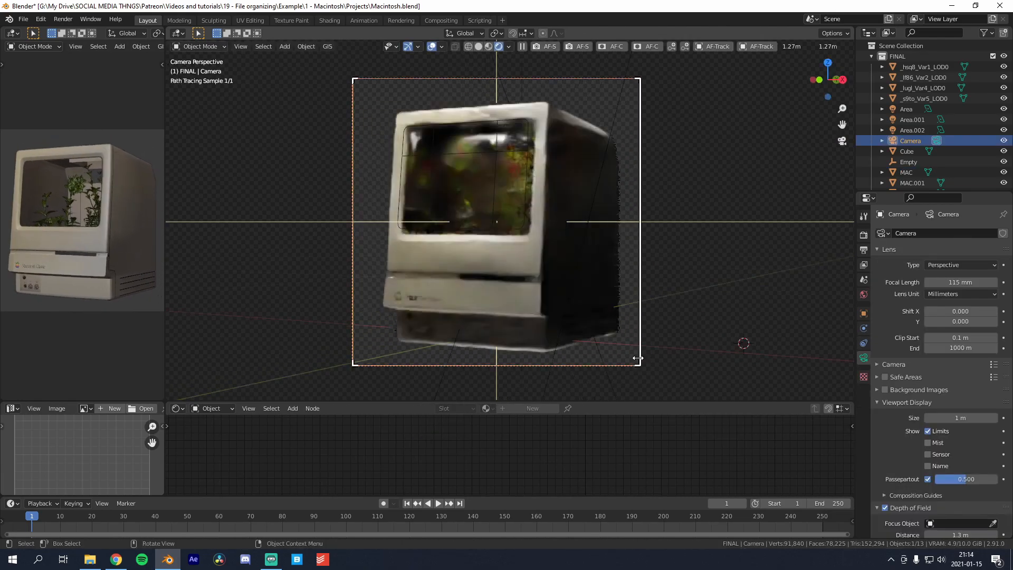
Step: Set the camera's focal length to 109 mm and keyframe both it and the camera's placement at frame 1
mouse_move(975, 282)
left_mouse_down()
mouse_move(948, 282)
mouse_move(967, 284)
left_mouse_up()
key("i")
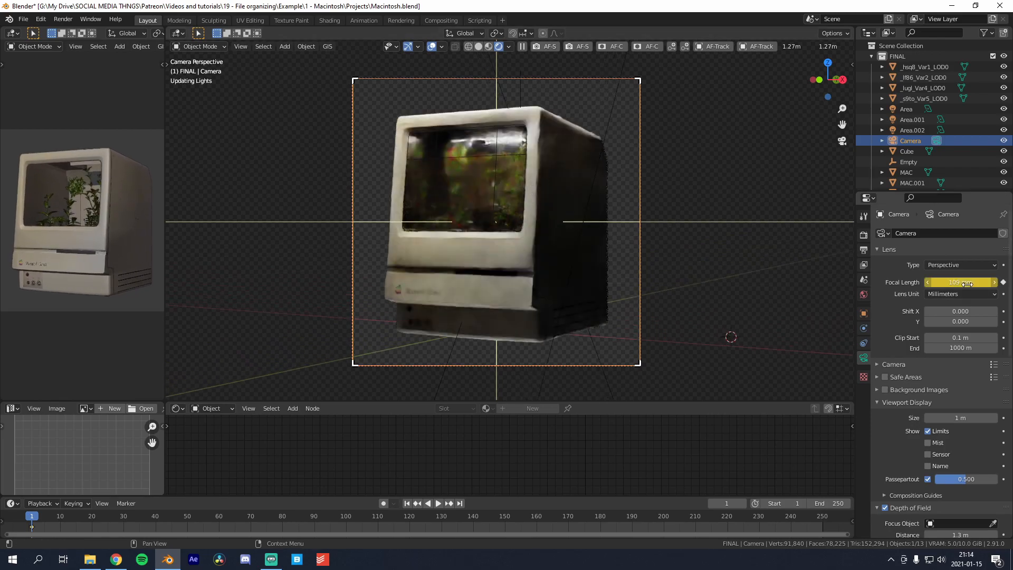
key("i")
left_click(488, 294)
Step: Advance the playhead to frame 24 and set the animation's end frame to 24
key("space")
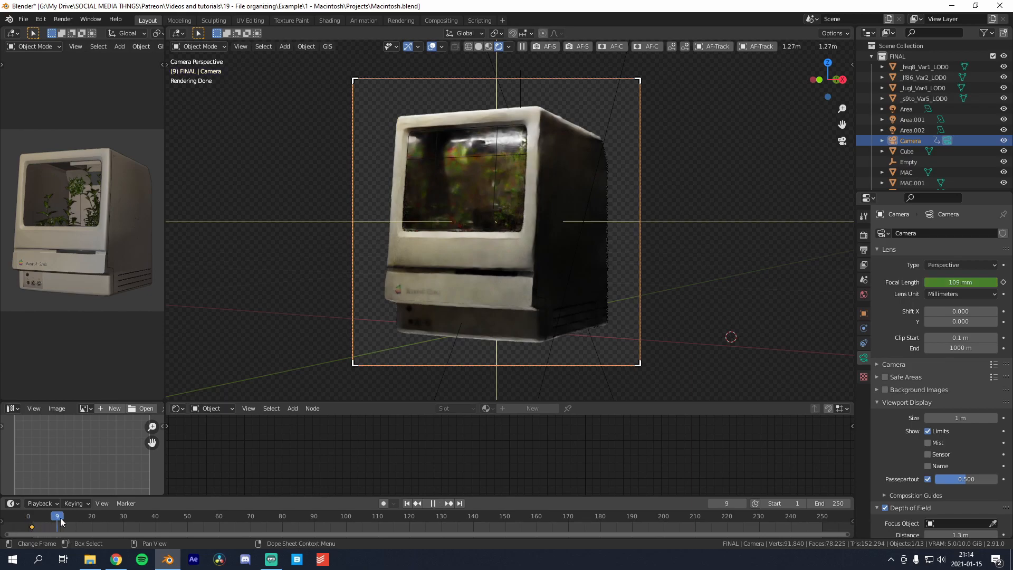
key("space")
left_click(822, 500)
type("24")
key("Return")
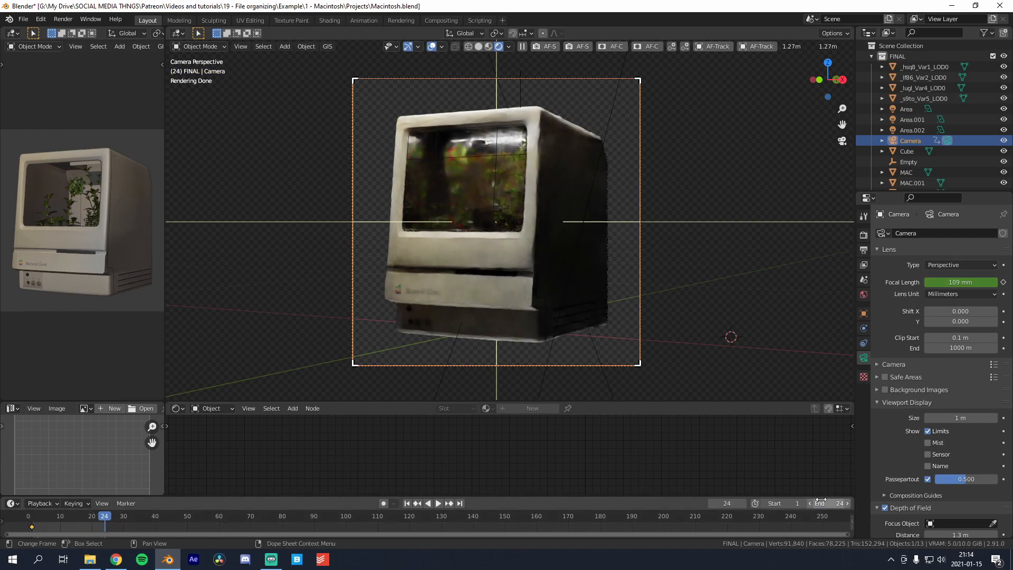
key("g")
key("y")
right_click(547, 238)
key("g")
right_click(543, 227)
middle_click_drag(544, 224, 446, 245)
key("g")
right_click(469, 235)
Step: In top view, move the camera closer to the computer and keyframe its placement at frame 24
key("KP_7")
key("g")
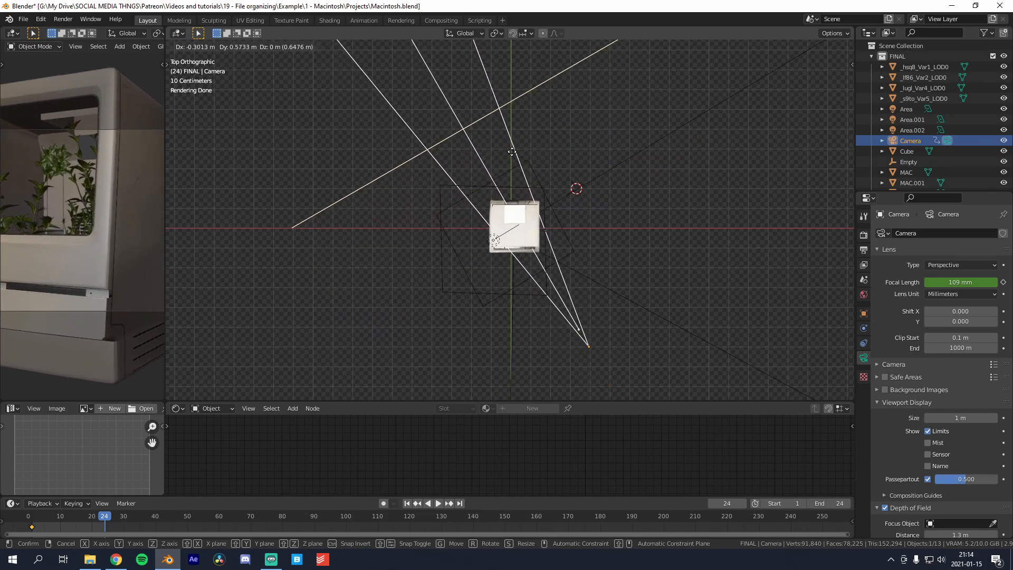
left_click(567, 298)
key("i")
left_click(567, 299)
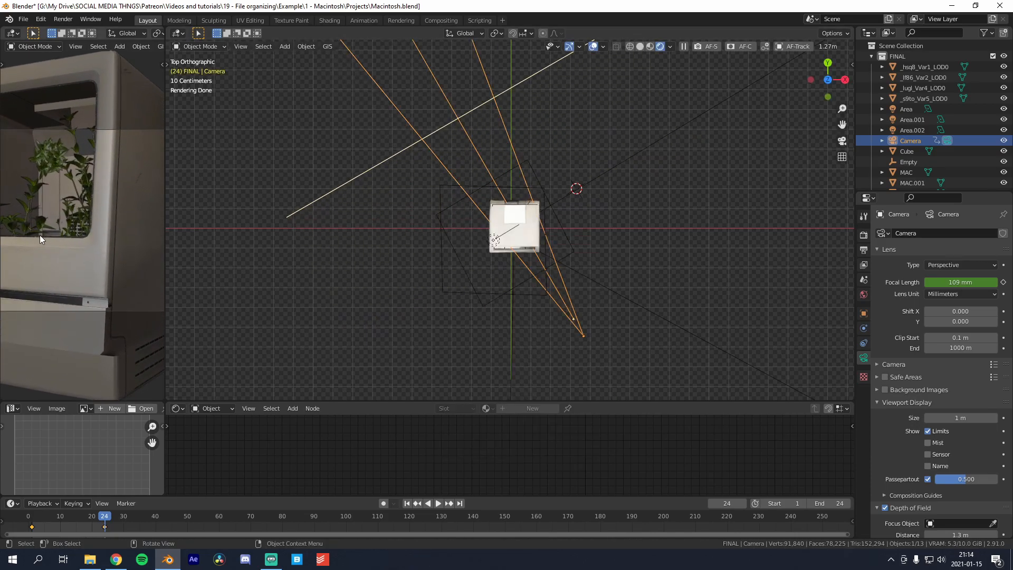
Step: Lower the camera's focal length to 51 mm and rotate the camera freely to recentre the computer in the frame
left_click_drag(960, 282, 934, 282)
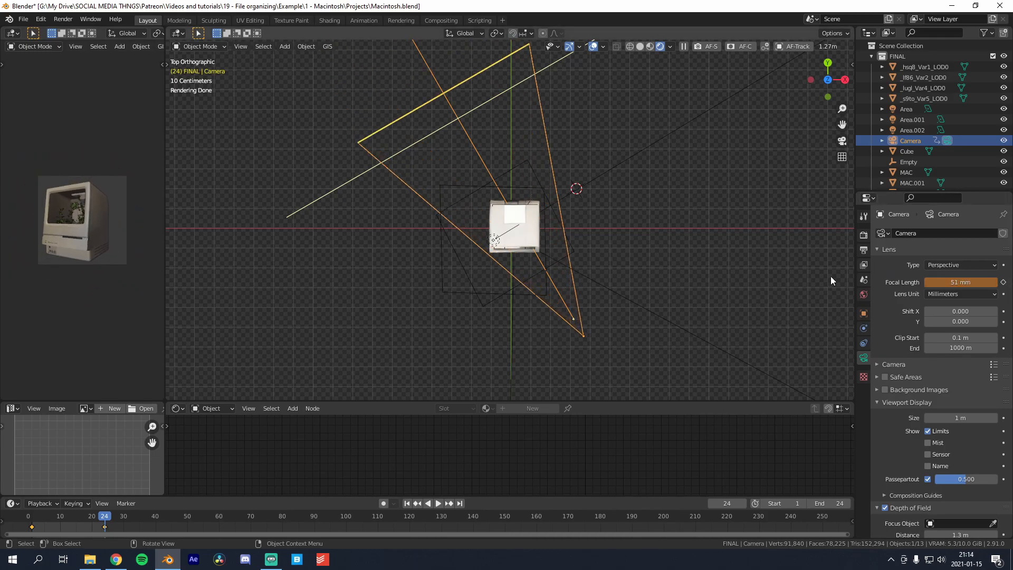
key("KP_0")
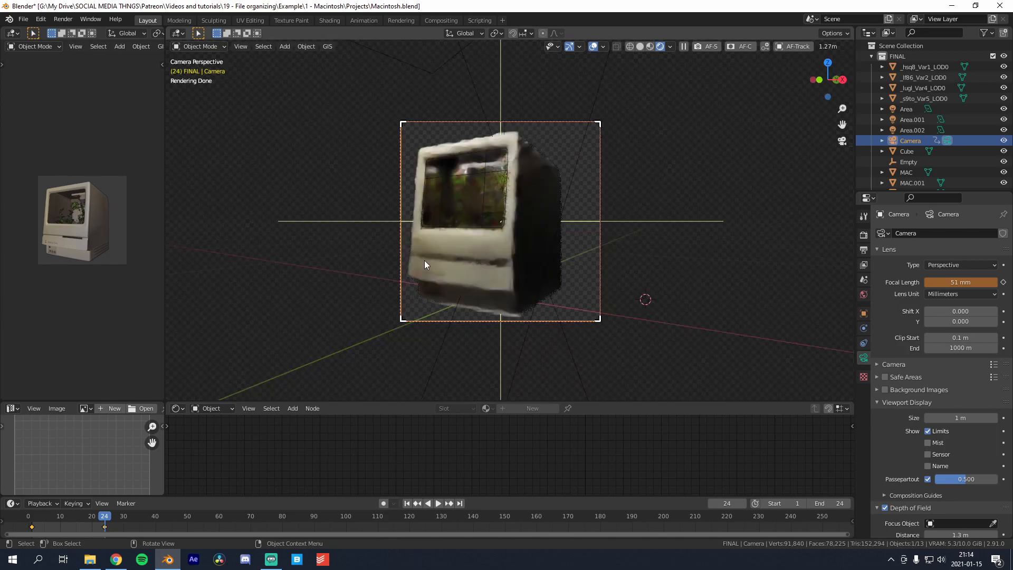
key("r")
key("r")
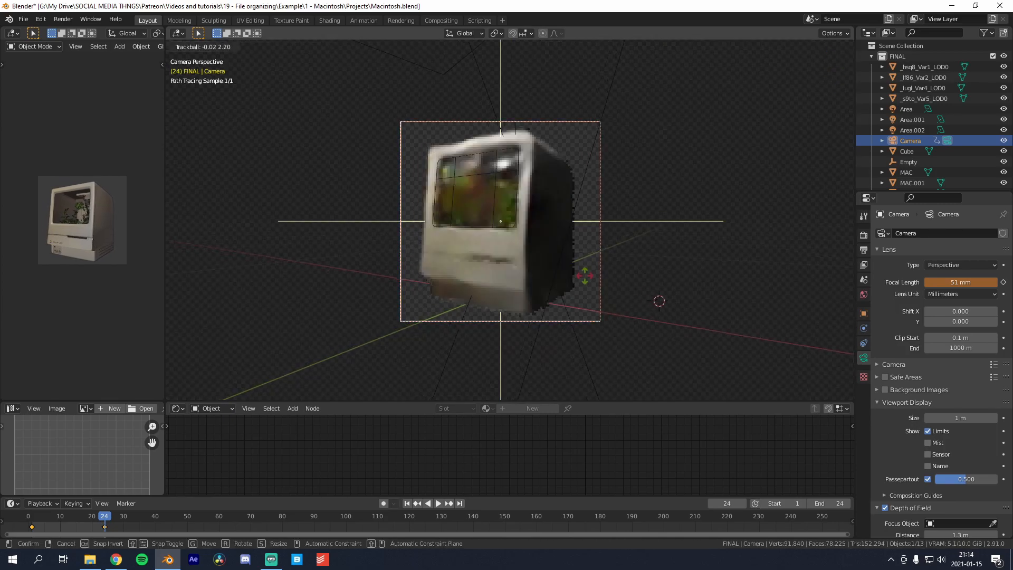
left_click(587, 276)
Step: Keyframe the camera's placement and focal length at frame 24, and set the keyframe handle type to Vector
key("i")
left_click(666, 254)
key("i")
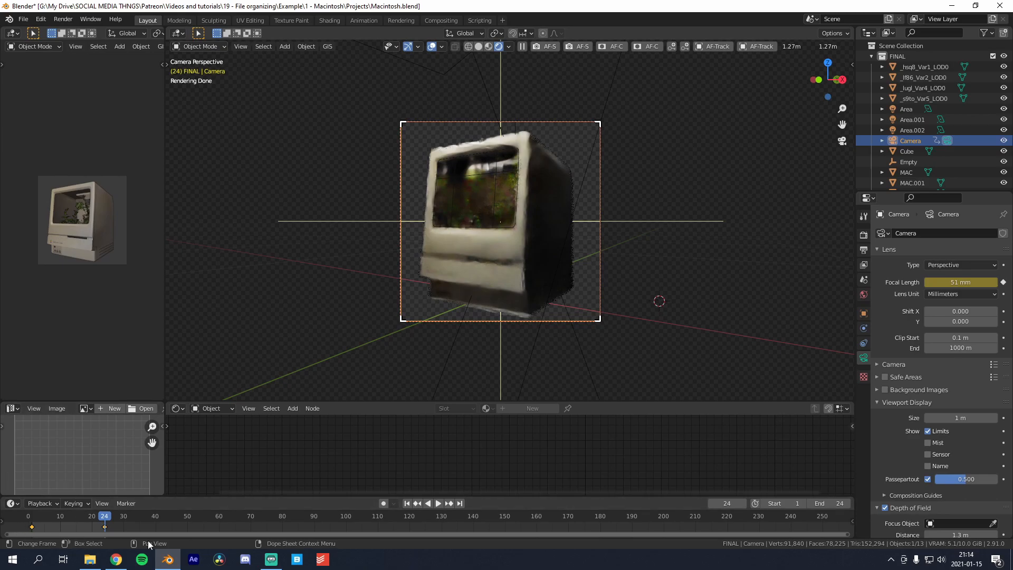
key("v")
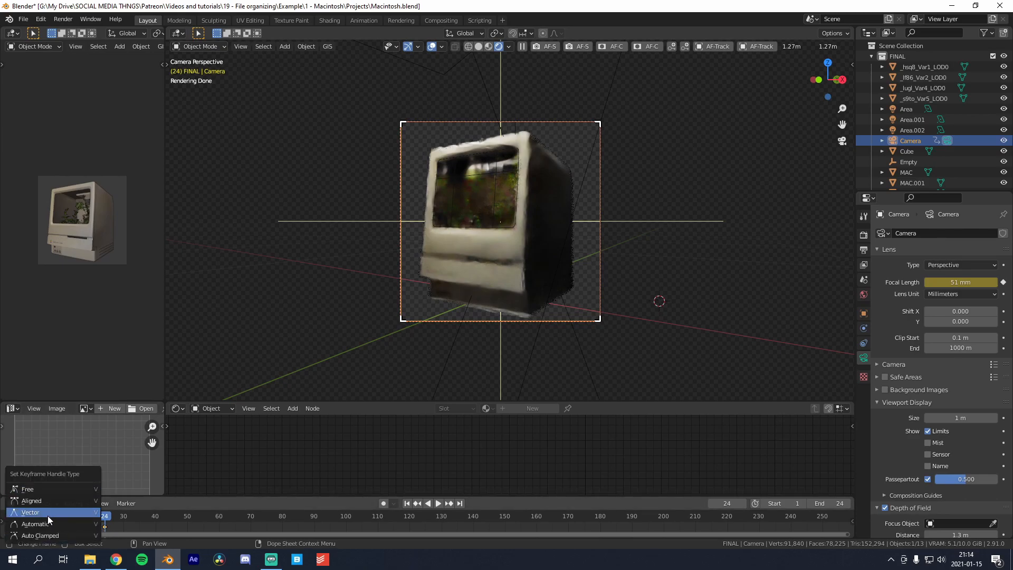
left_click(47, 514)
Step: Switch the viewport to solid shading and play the animation from the first frame
key("shift+Left")
key("z")
left_click(659, 269)
key("space")
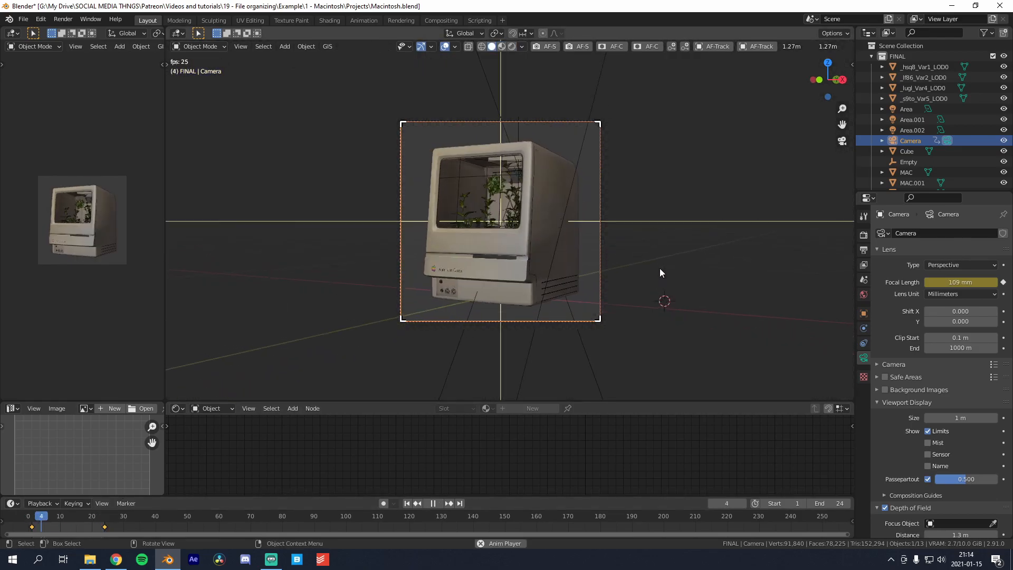
Step: Review the camera's animated movement from outside the camera view, returning the playhead to frame 1
middle_click_drag(533, 290, 586, 225)
key("space")
scroll(587, 225, "down", 2)
key("space")
key("space")
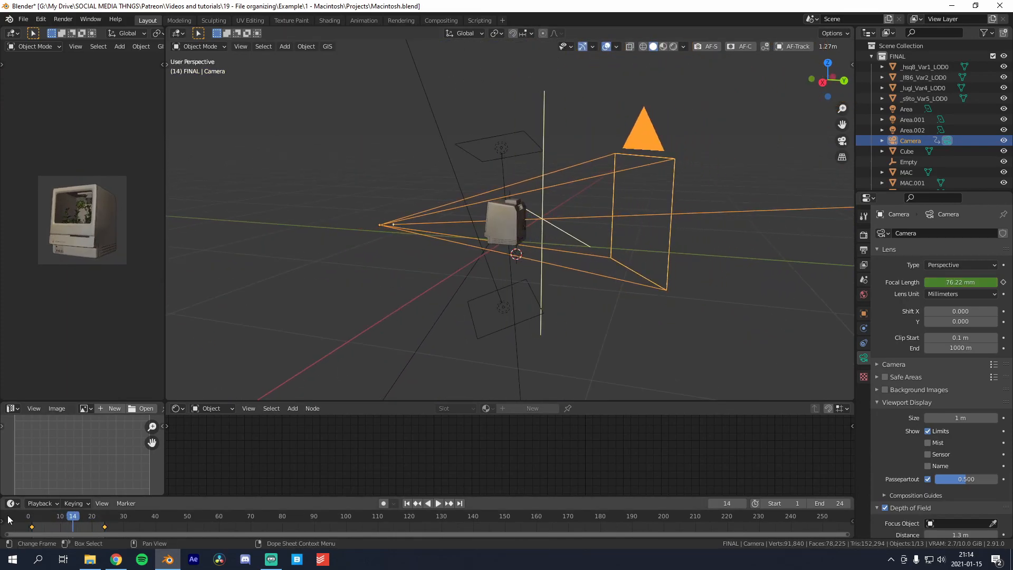
left_click(33, 521)
key("space")
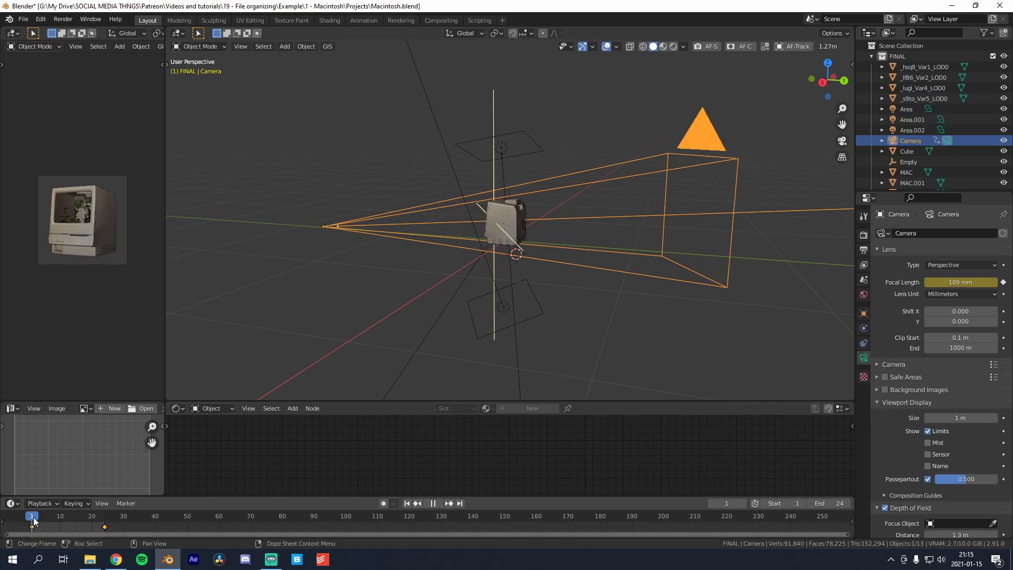
middle_click_drag(713, 240, 655, 248)
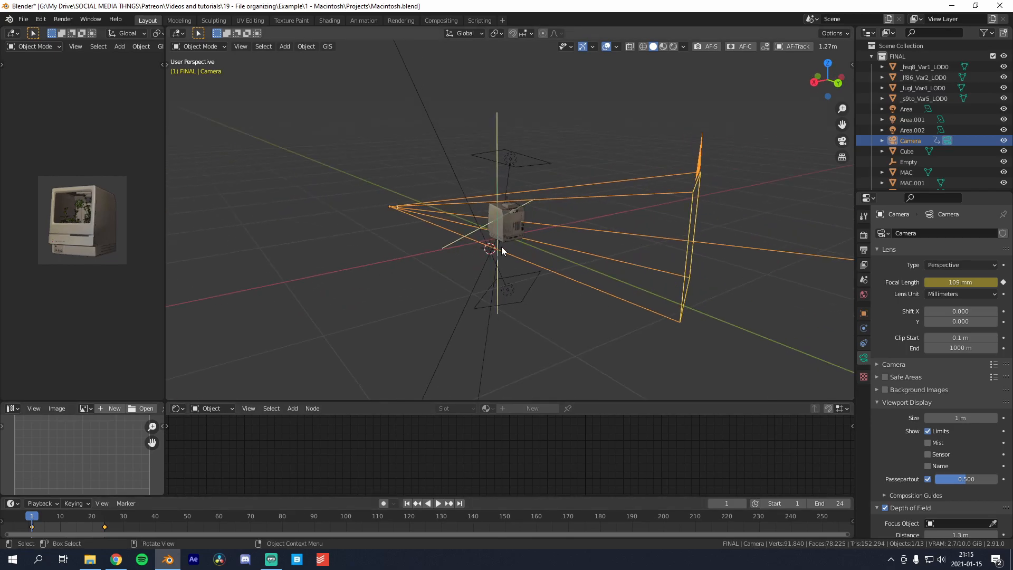
Step: Turn off the camera's depth of field and return to the camera view with the overlays hidden
scroll(921, 404, "down", 3)
left_click(886, 445)
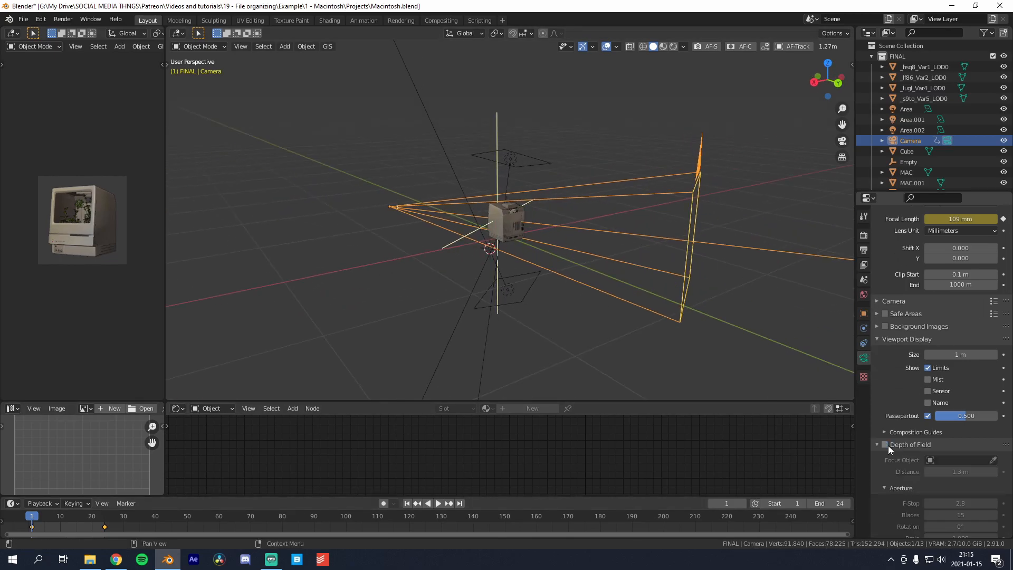
left_click(877, 446)
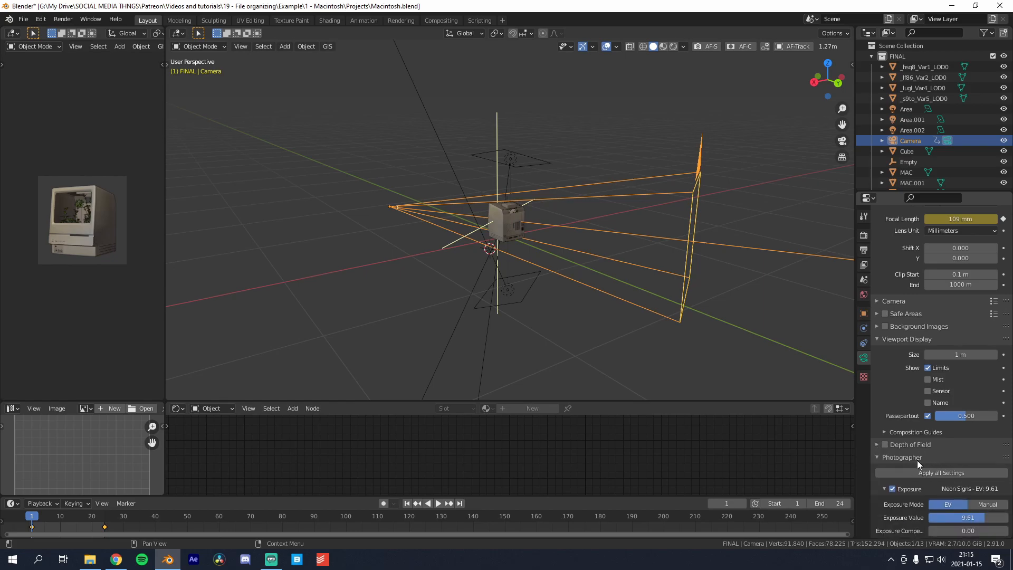
left_click(918, 459)
key("KP_0")
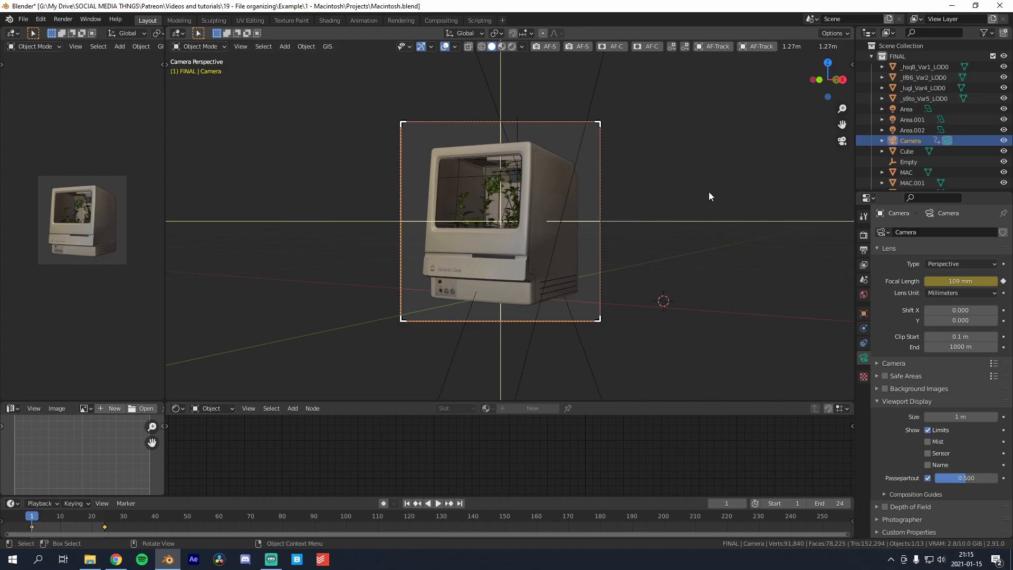
left_click(445, 46)
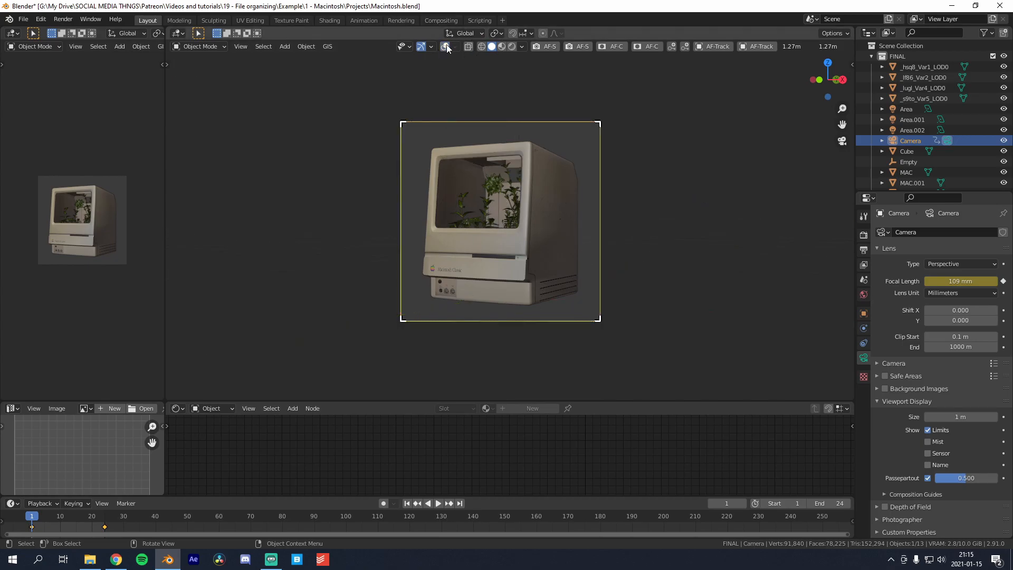
Step: Browse for the render output location and open the Rendering folder inside 19 - File organizing, Example, 1 - Macintosh
left_click(864, 277)
left_click(864, 250)
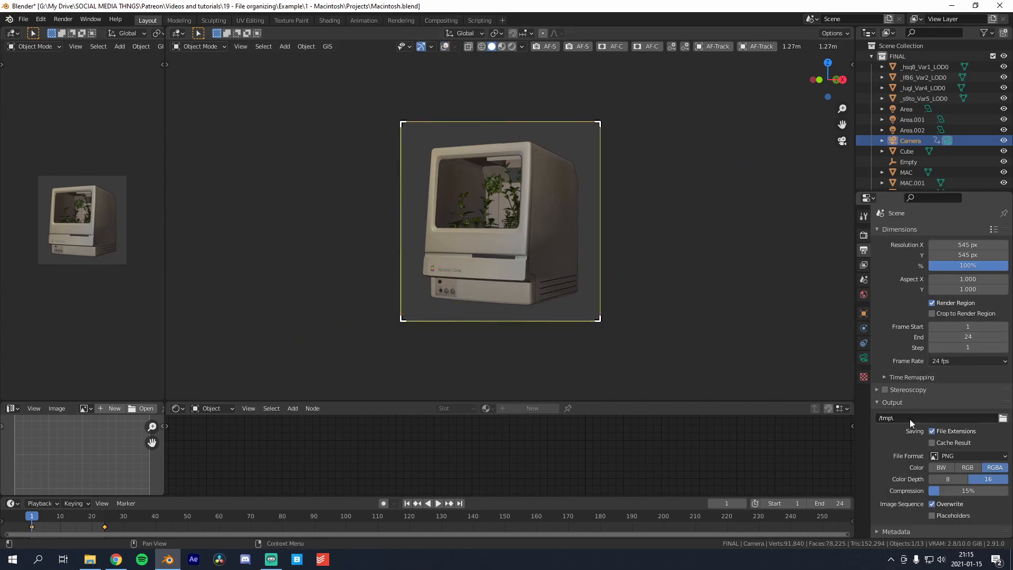
left_click(1002, 418)
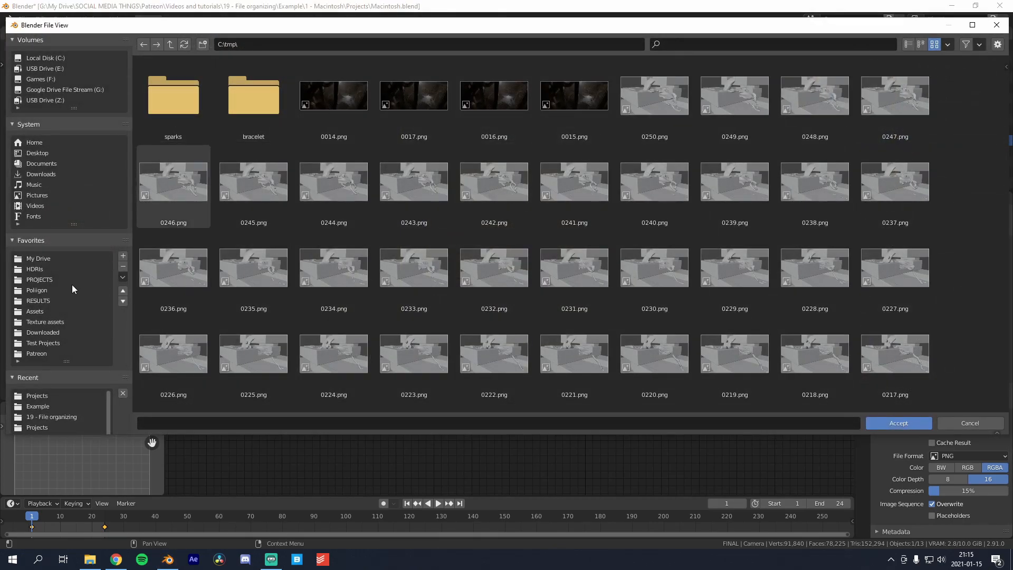
left_click(52, 353)
double_click(179, 116)
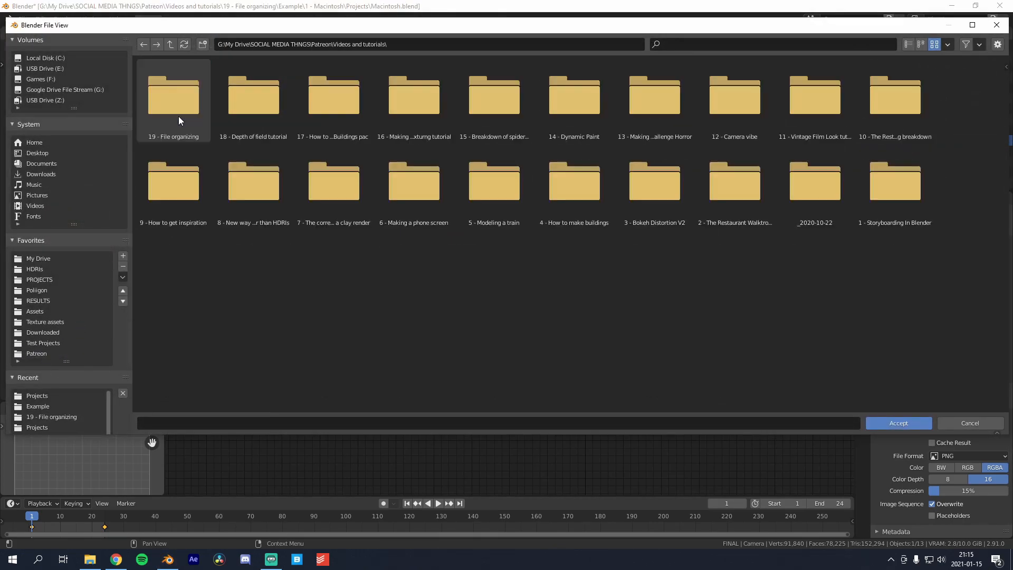
double_click(185, 124)
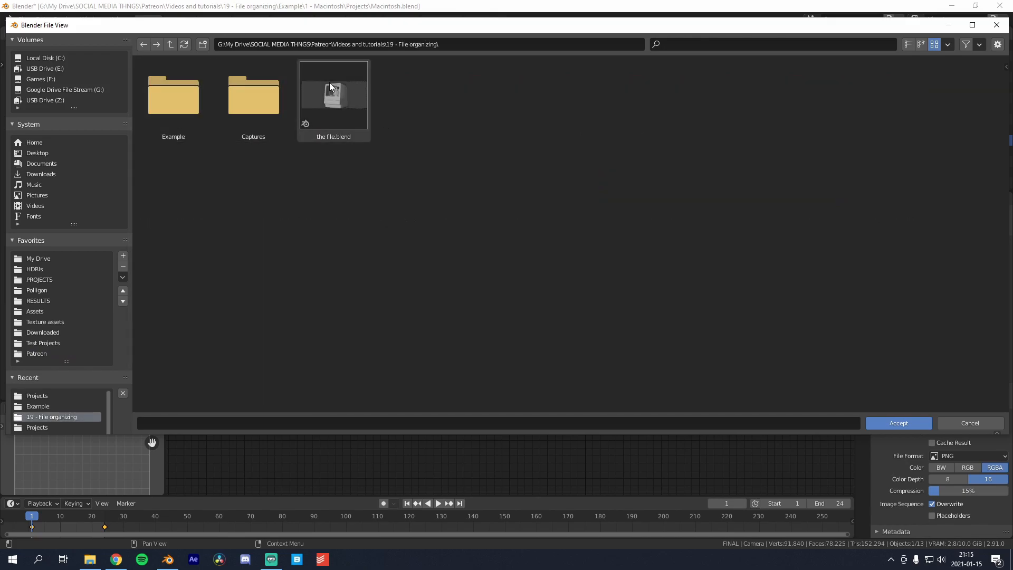
double_click(192, 106)
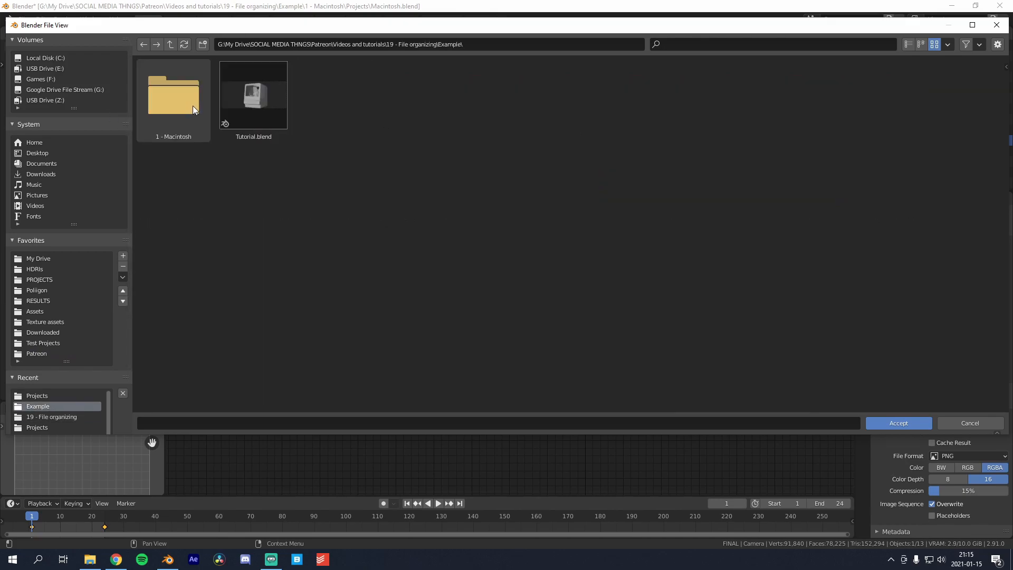
double_click(183, 103)
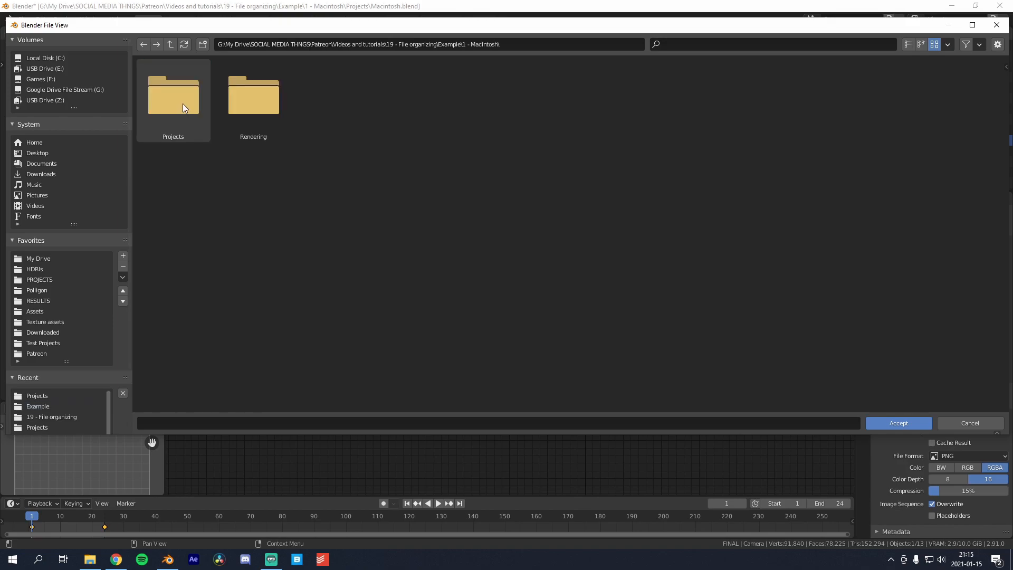
double_click(258, 114)
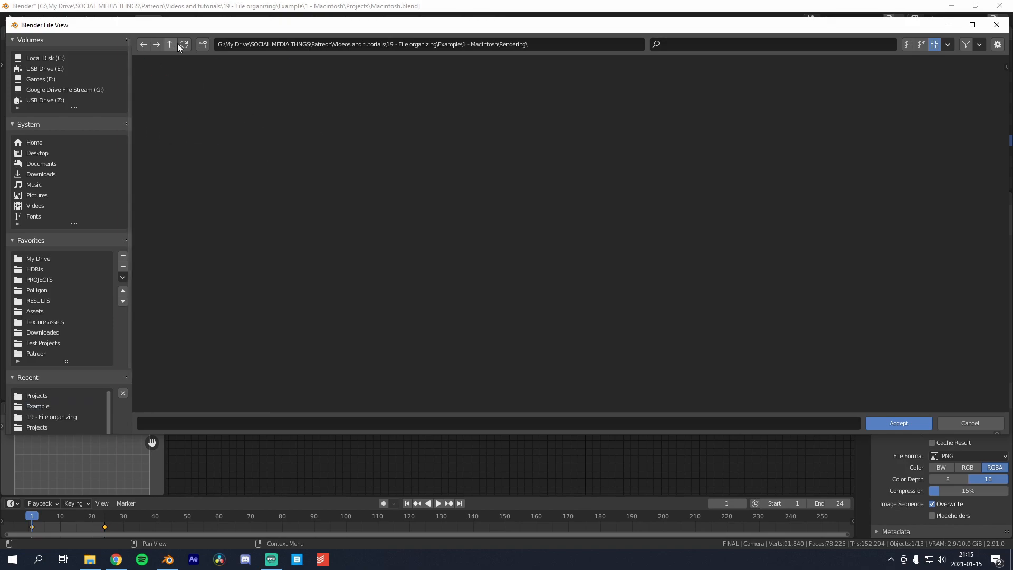
Step: Create two subfolders named Animation and Stills inside the Rendering folder
left_click(204, 46)
type("Ani")
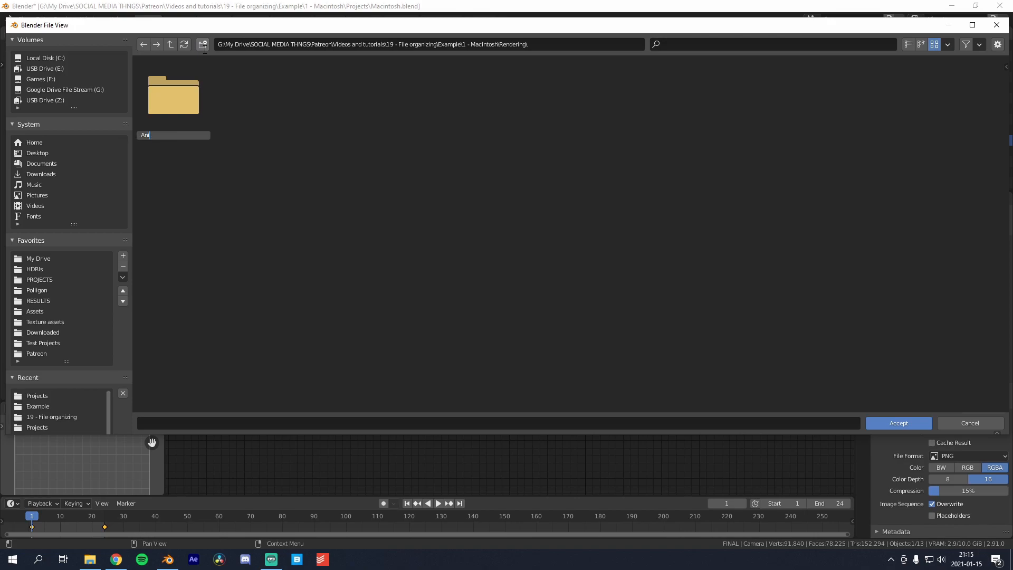
type("mation")
key("Return")
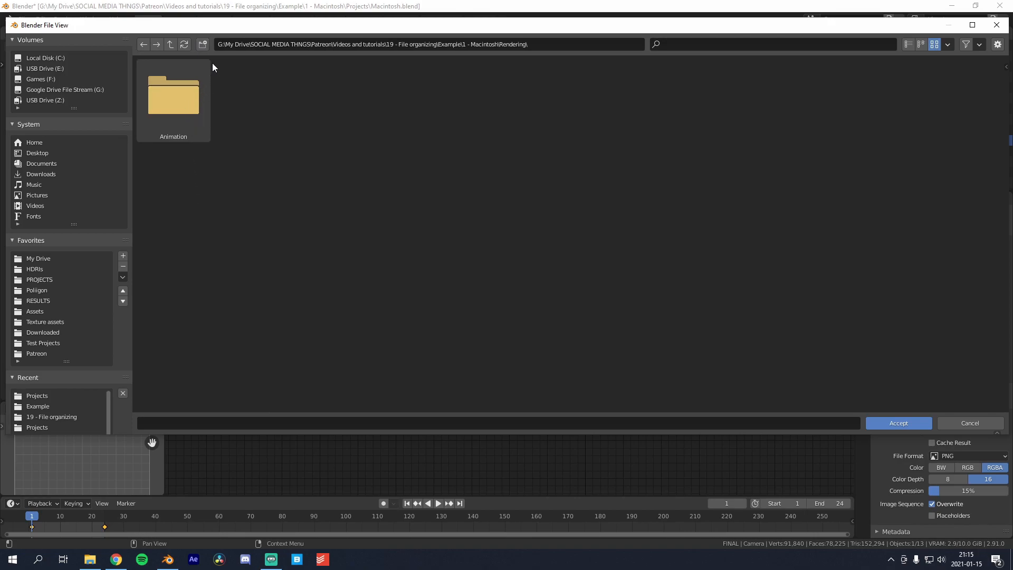
left_click(203, 46)
type("S")
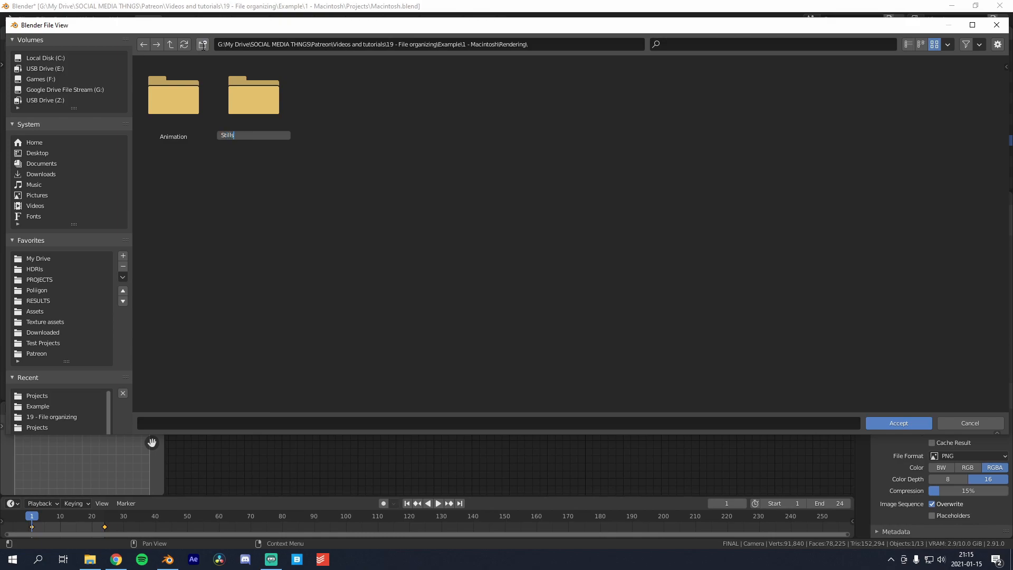
type("tills")
key("Return")
Step: Create an A1 folder inside Animation and set the render output to it with the file name A1
double_click(263, 102)
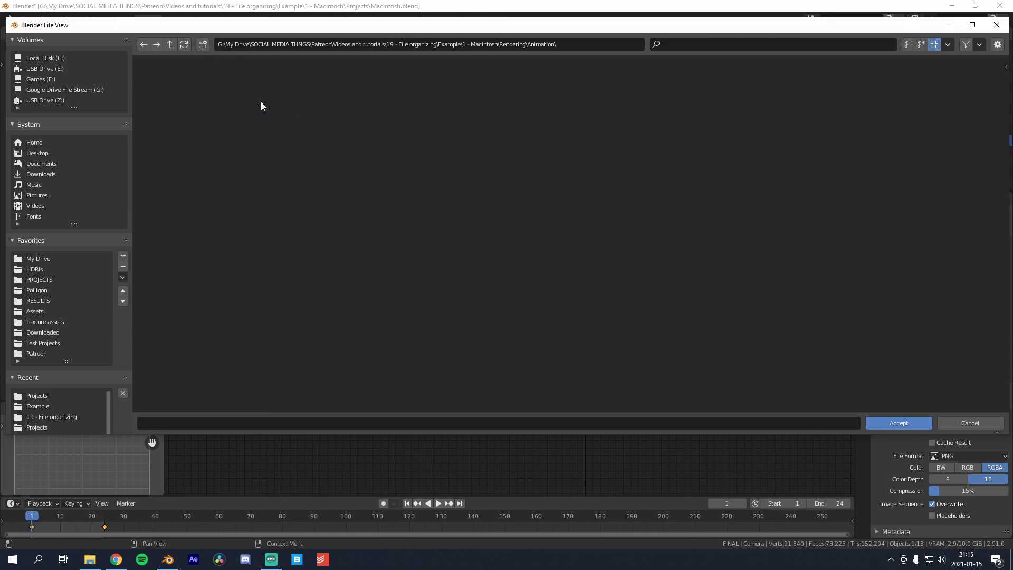
left_click(186, 423)
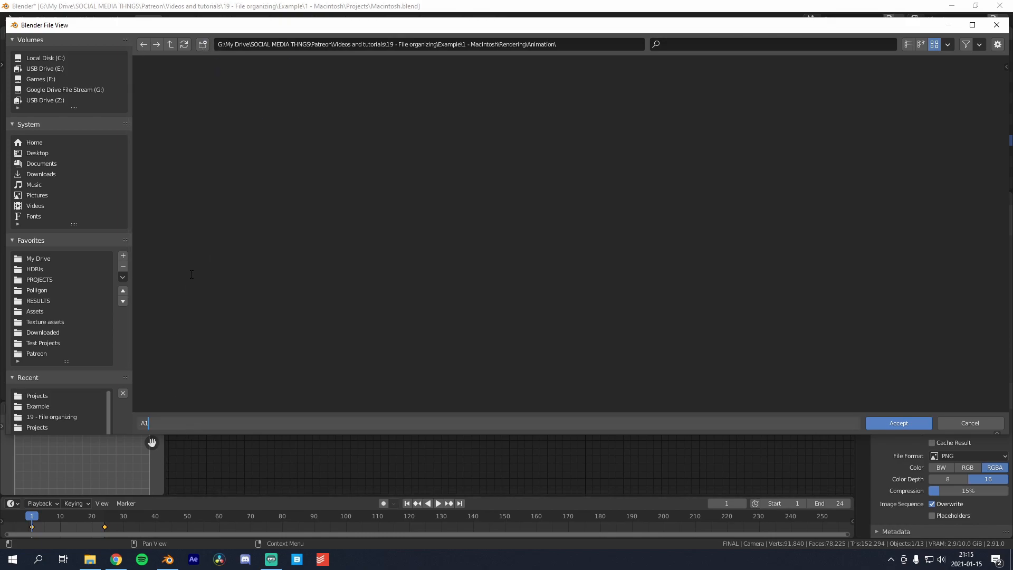
key("Return")
left_click(203, 45)
type("A1")
key("Return")
double_click(178, 120)
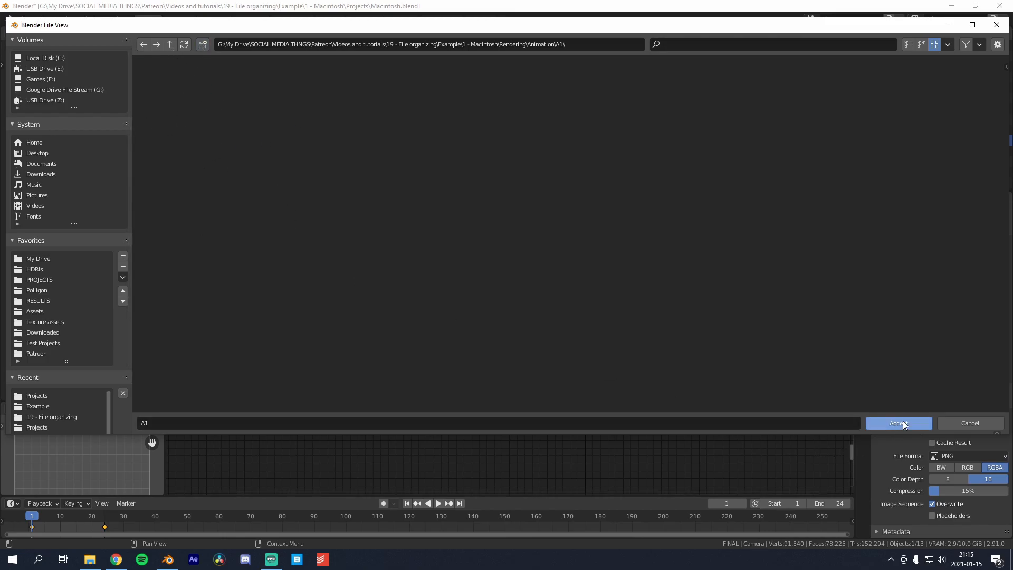
left_click(926, 423)
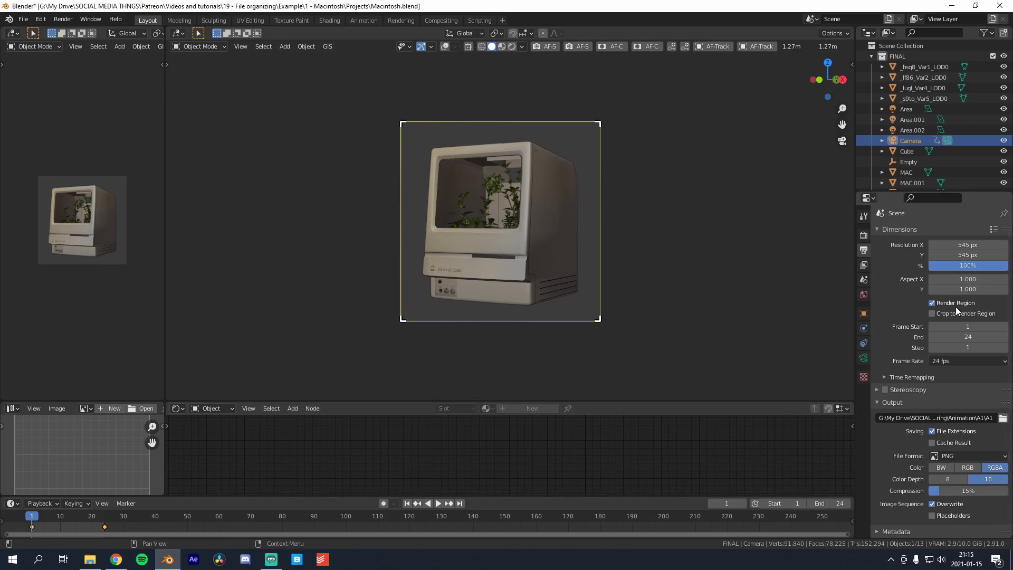
Step: Show the render engine settings and switch the camera viewport to rendered shading
left_click(864, 234)
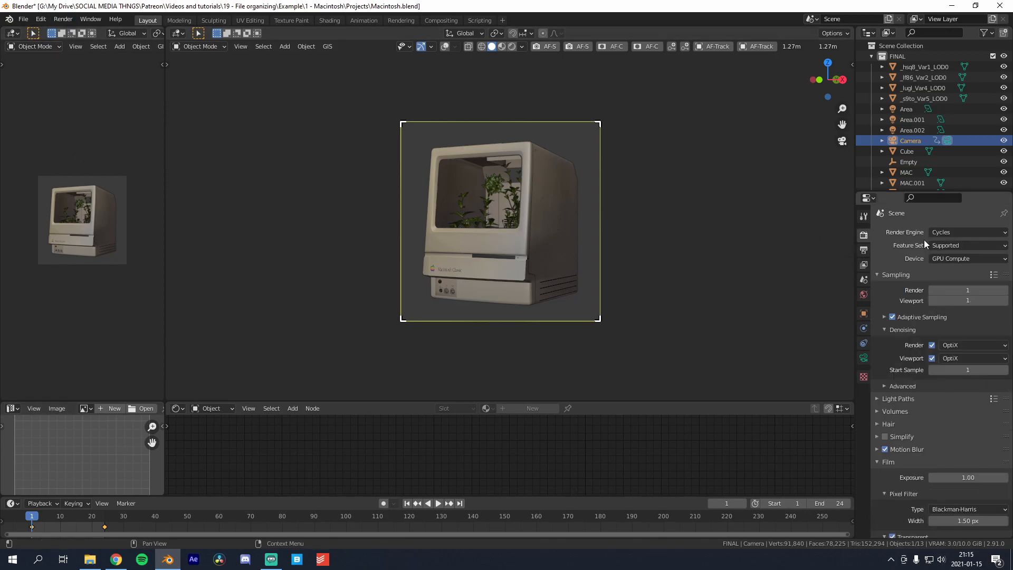
key("z")
left_click(528, 175)
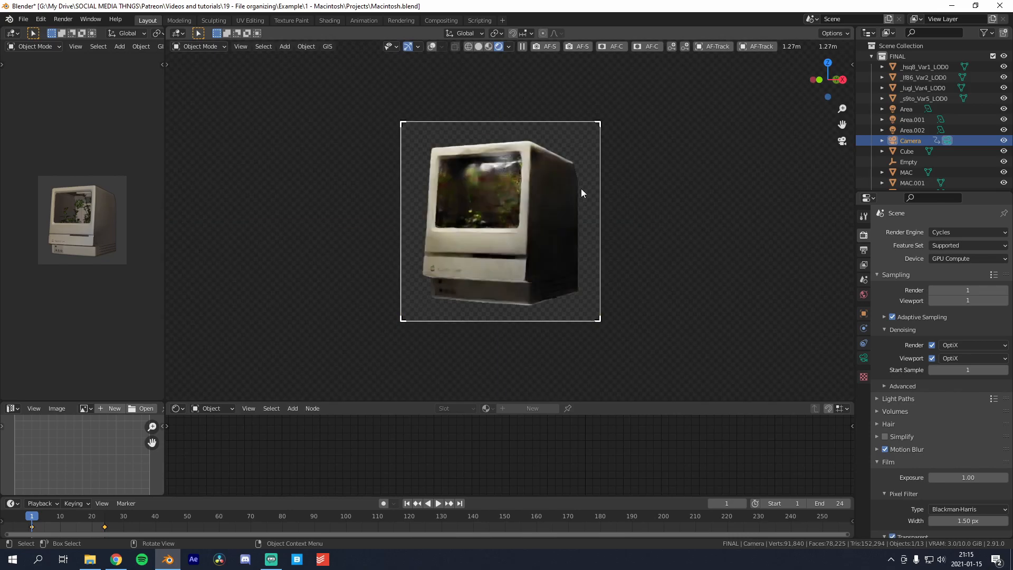
Step: Render the current frame as a still image and move the render window over the viewport
left_click(64, 20)
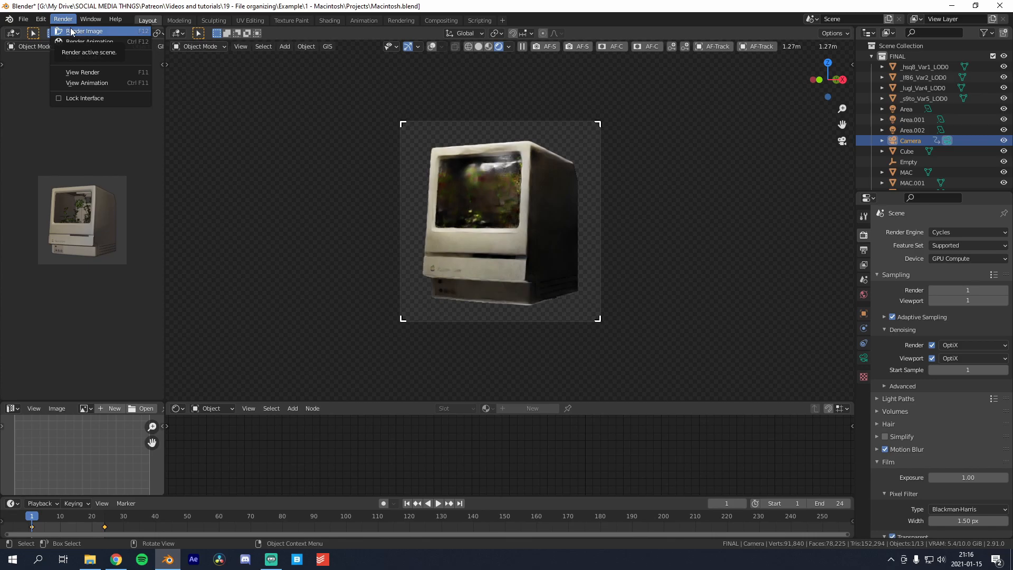
left_click(71, 32)
left_click_drag(185, 10, 490, 88)
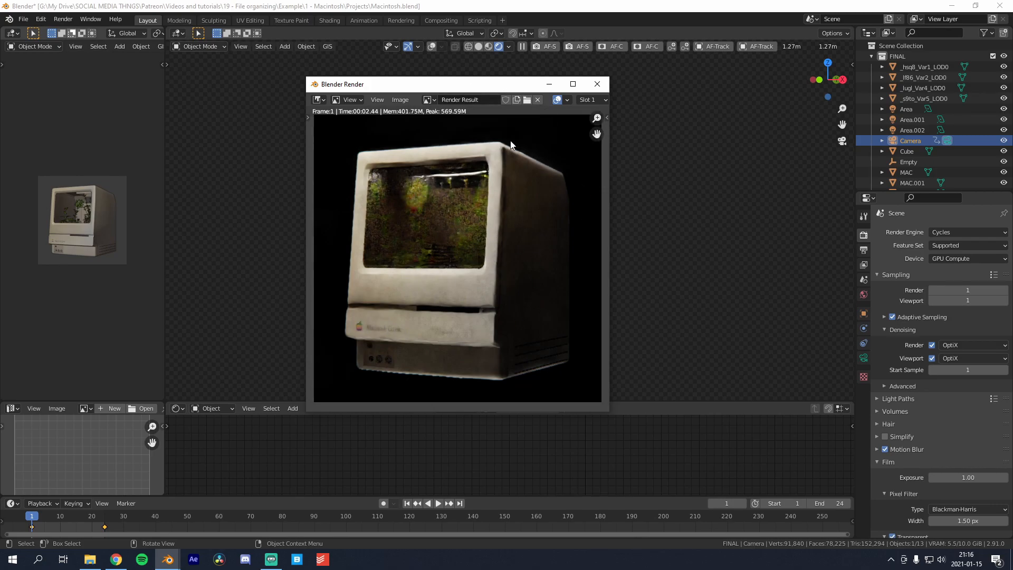
Step: Save the rendered image as T1 in the Stills folder inside 1 - Macintosh's Rendering folder
left_click(400, 100)
left_click(419, 174)
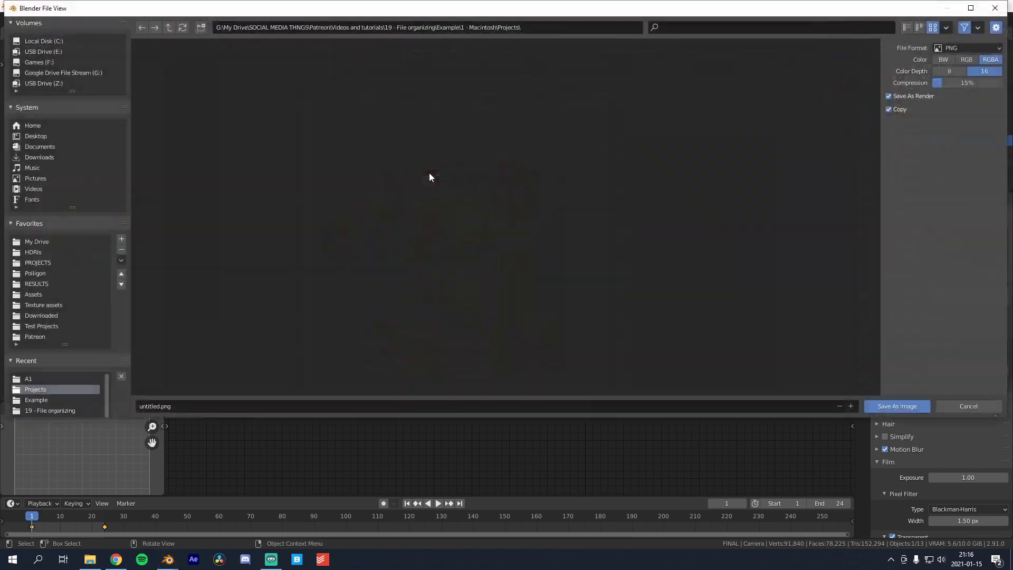
left_click(168, 27)
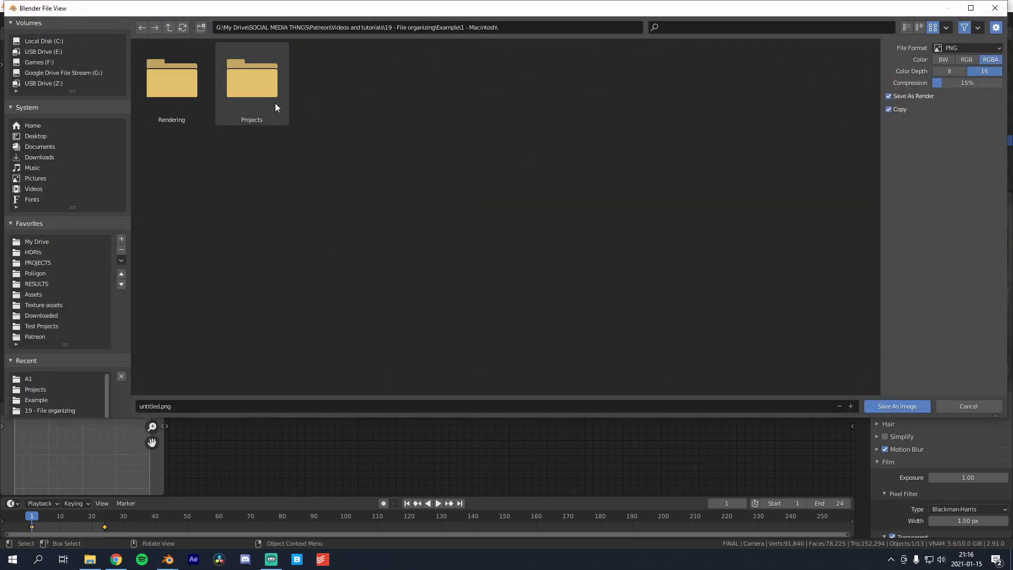
double_click(191, 89)
double_click(252, 79)
left_click(196, 406)
type("T1")
key("Return")
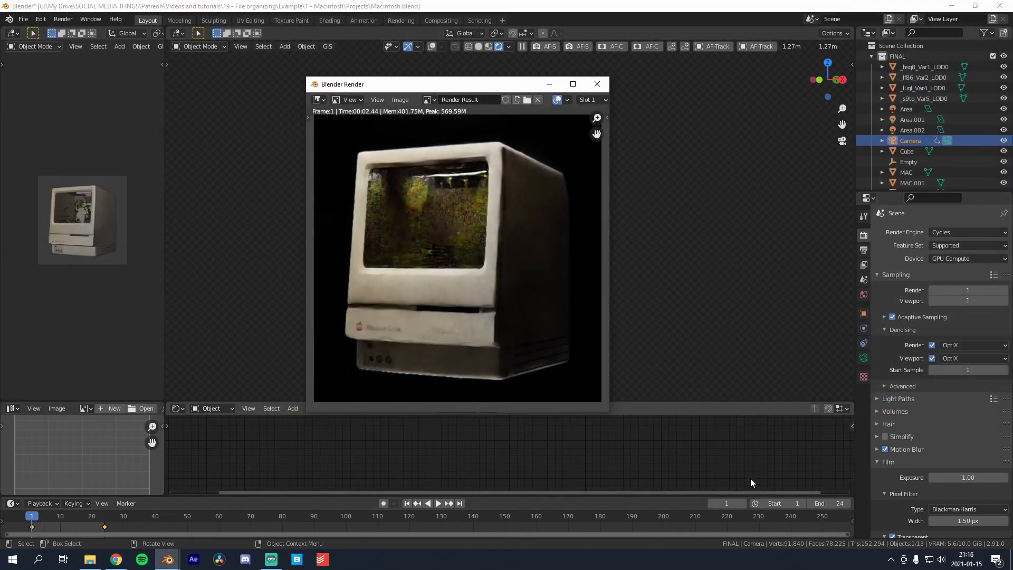
Step: Return to the main Blender window and render the full animation
left_click(733, 472)
left_click(62, 19)
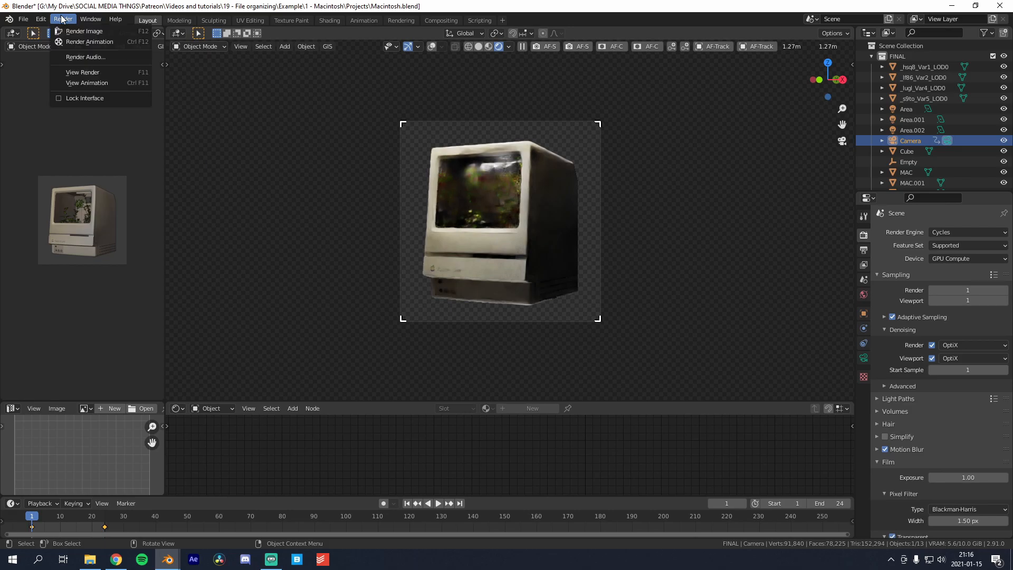
left_click(93, 44)
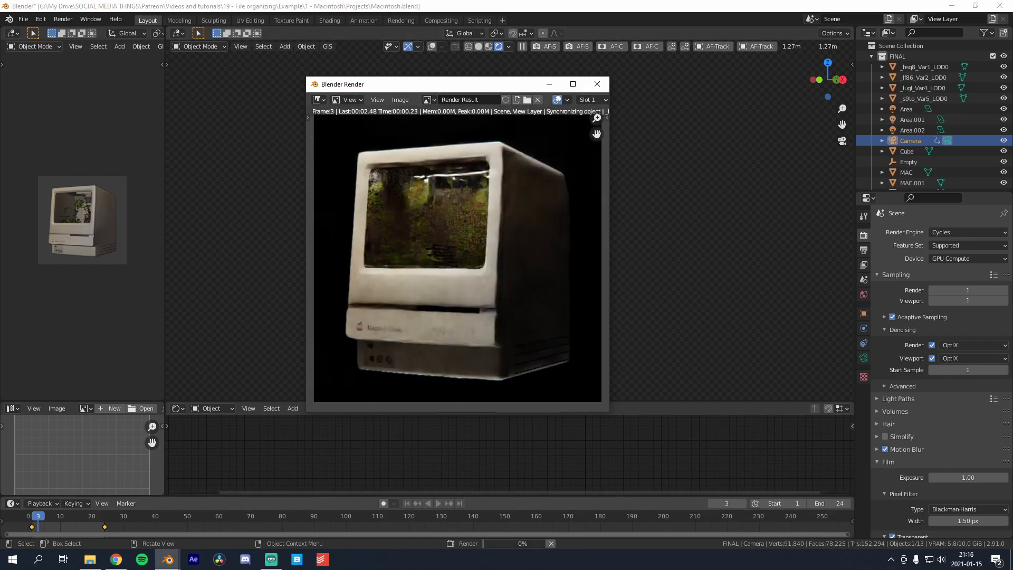
Step: Switch to Adobe After Effects, maximize its window and close the Home screen
mouse_move(168, 559)
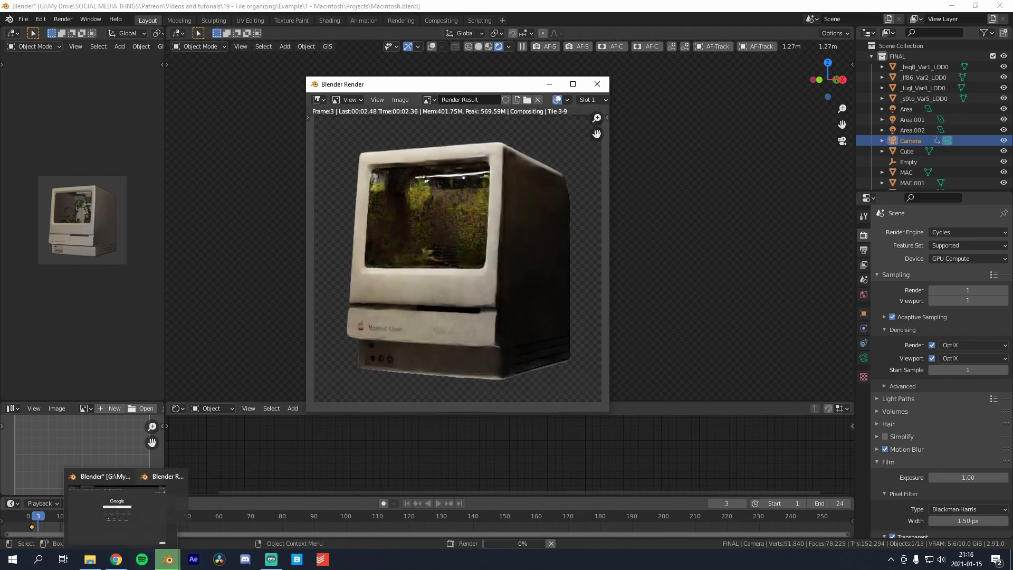
mouse_move(214, 467)
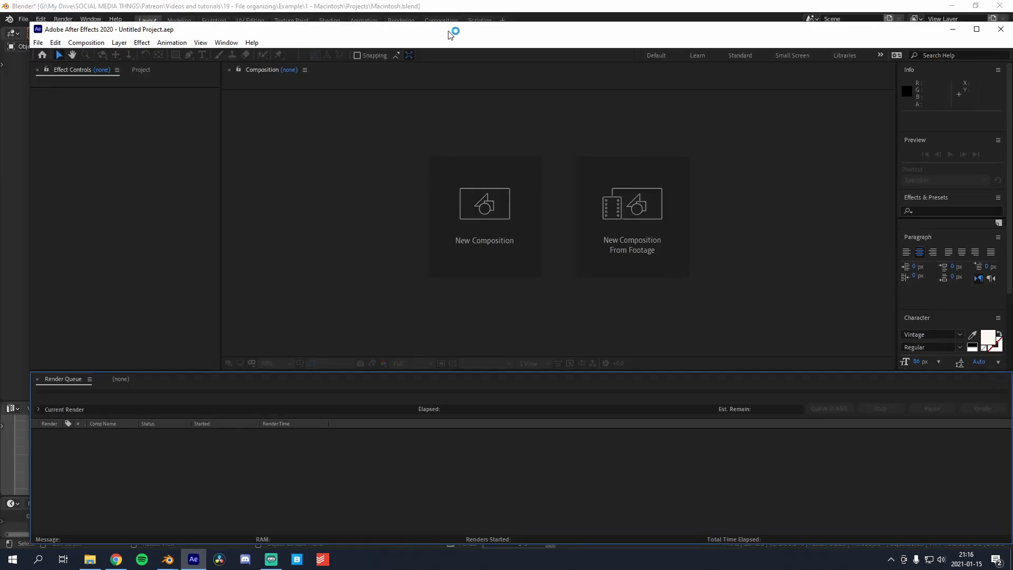
left_click_drag(836, 34, 765, 2)
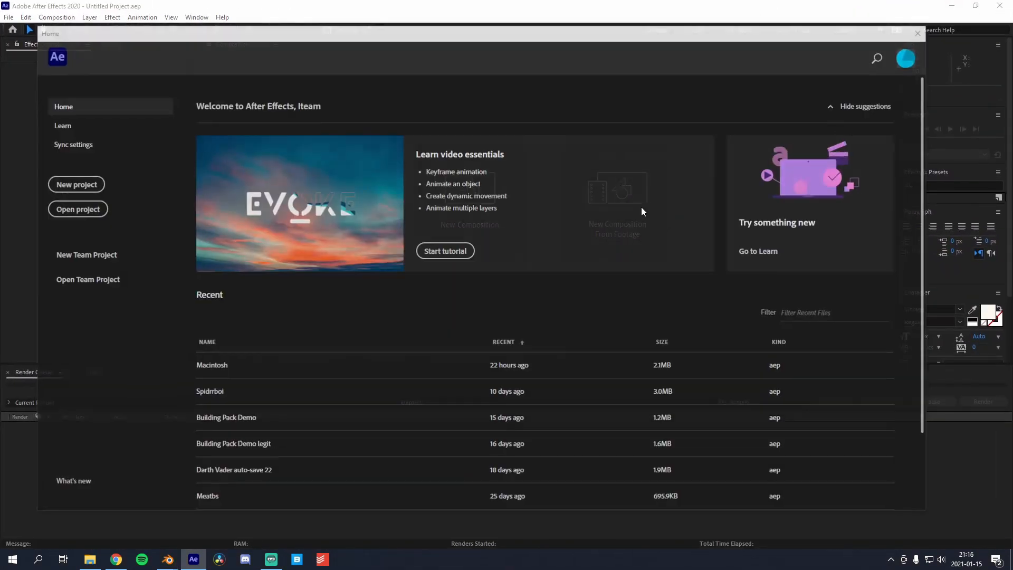
left_click(918, 36)
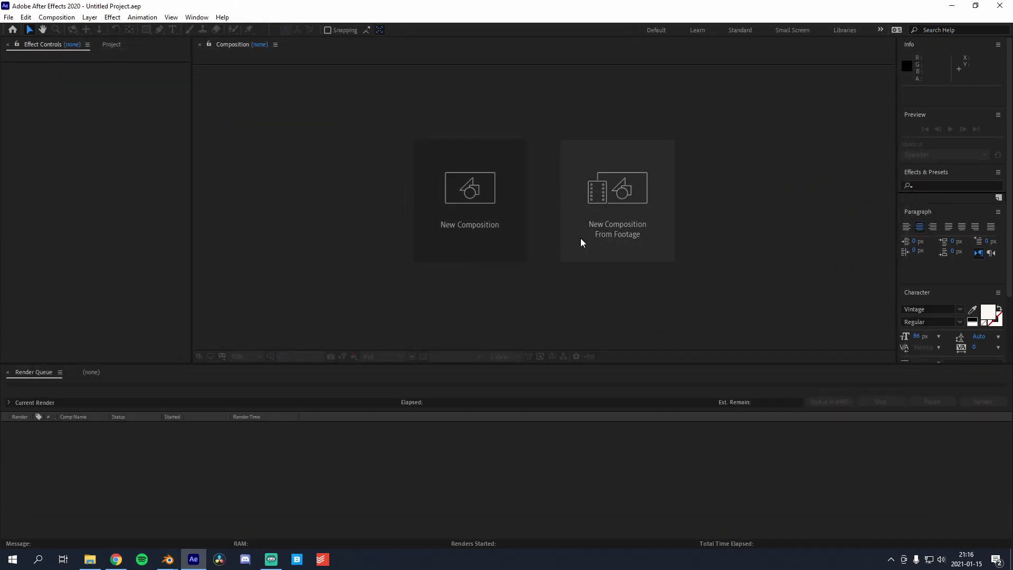
Step: Create a composition from the footage T1.png in 19 - File organizing, Example, 1 - Macintosh, Rendering, Stills
left_click(636, 227)
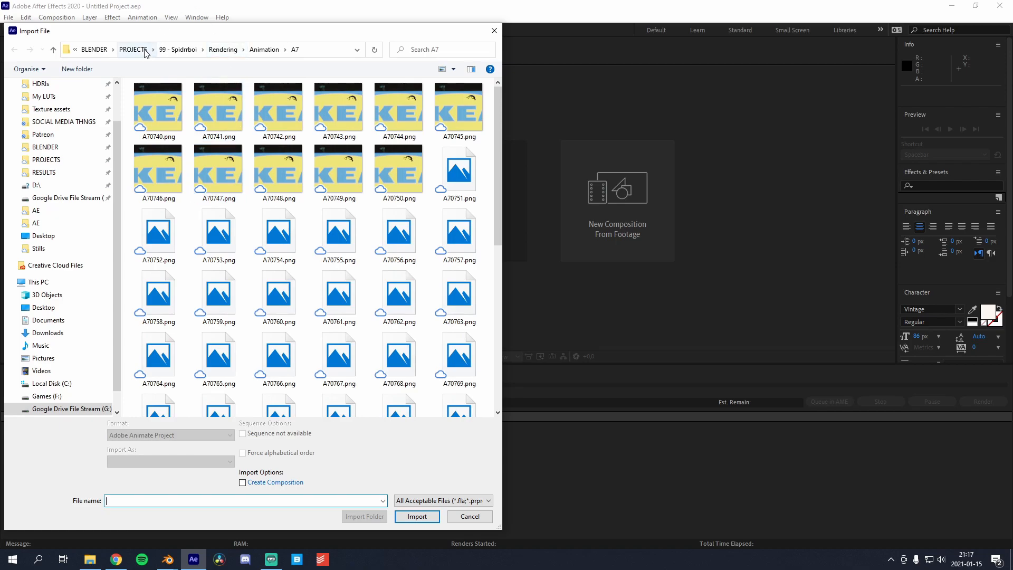
left_click(145, 49)
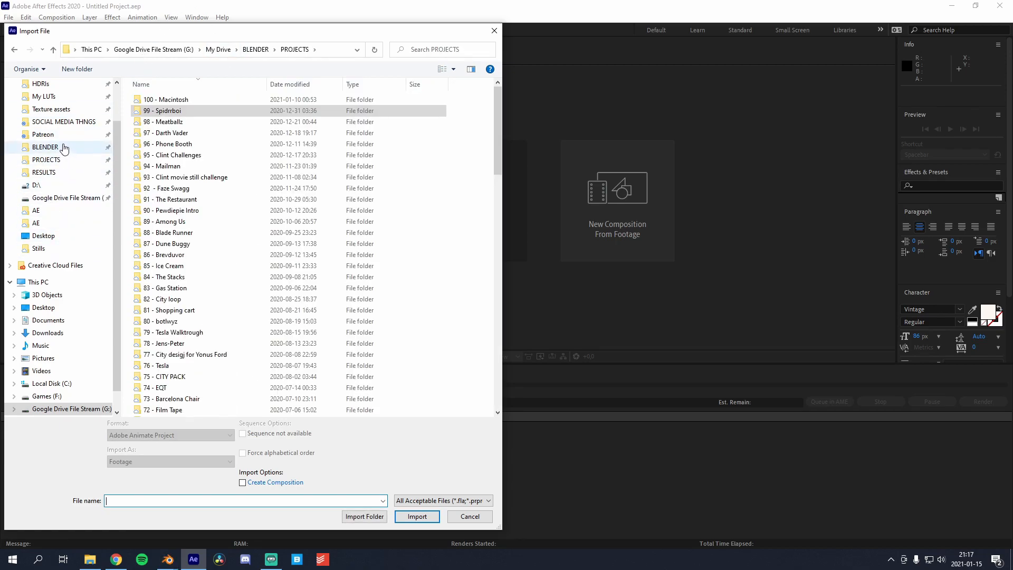
left_click(56, 135)
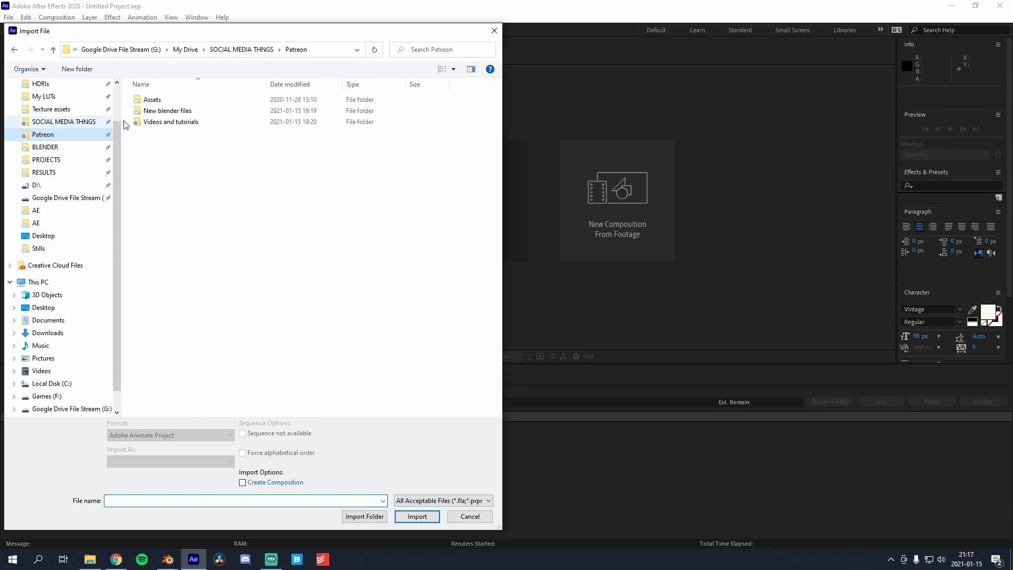
double_click(179, 121)
double_click(178, 100)
left_click(175, 112)
double_click(175, 112)
double_click(179, 102)
left_click(171, 113)
double_click(171, 113)
double_click(165, 112)
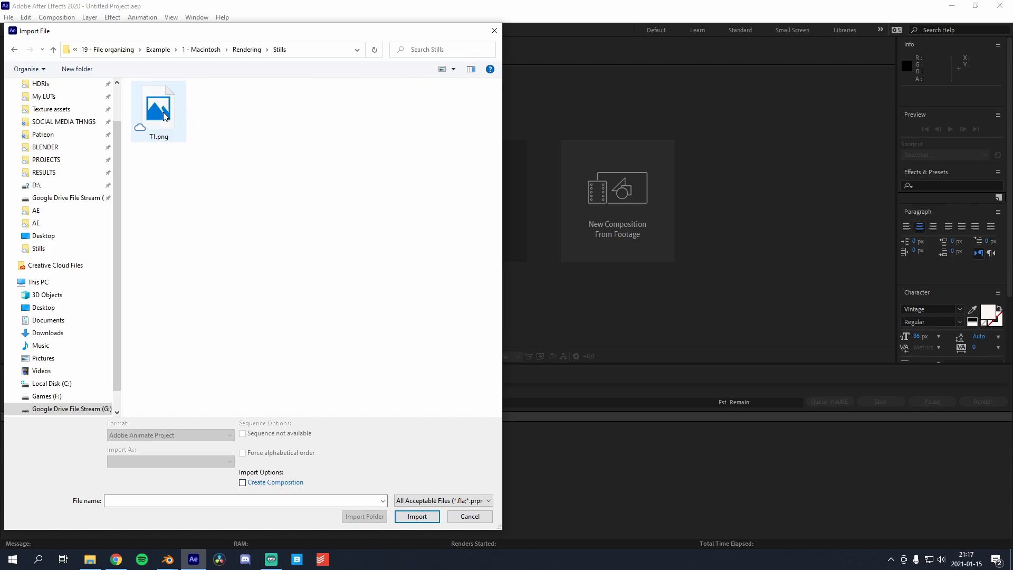
left_click(161, 113)
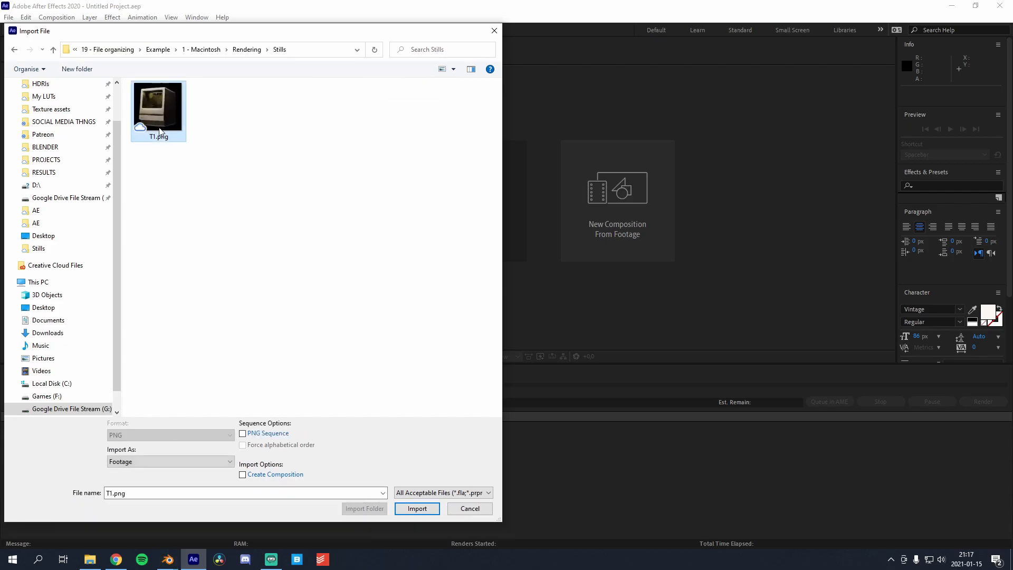
left_click(417, 508)
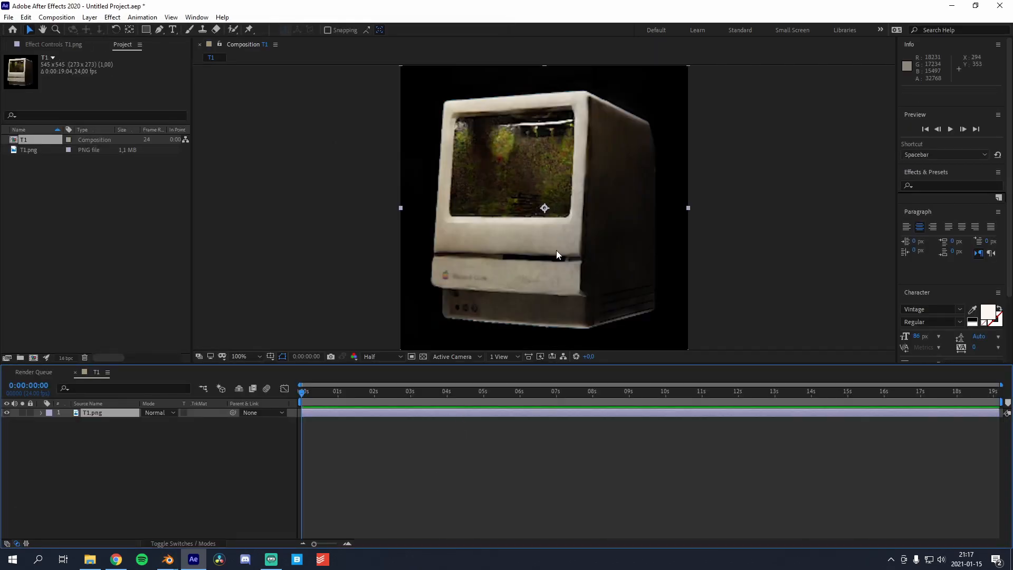
Step: Add an adjustment layer above T1.png and rename it CC
key("comma")
right_click(116, 435)
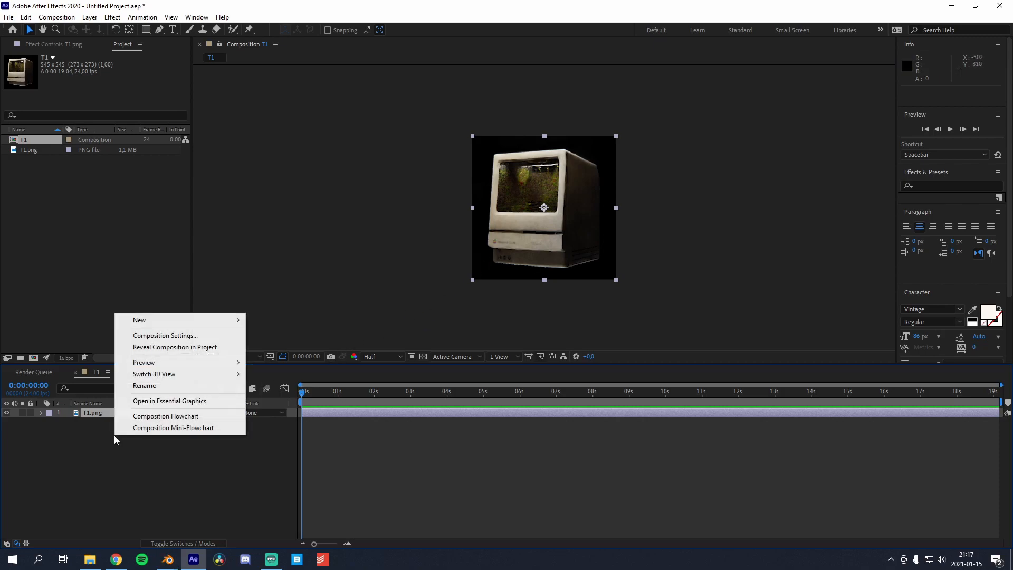
mouse_move(232, 321)
left_click(286, 405)
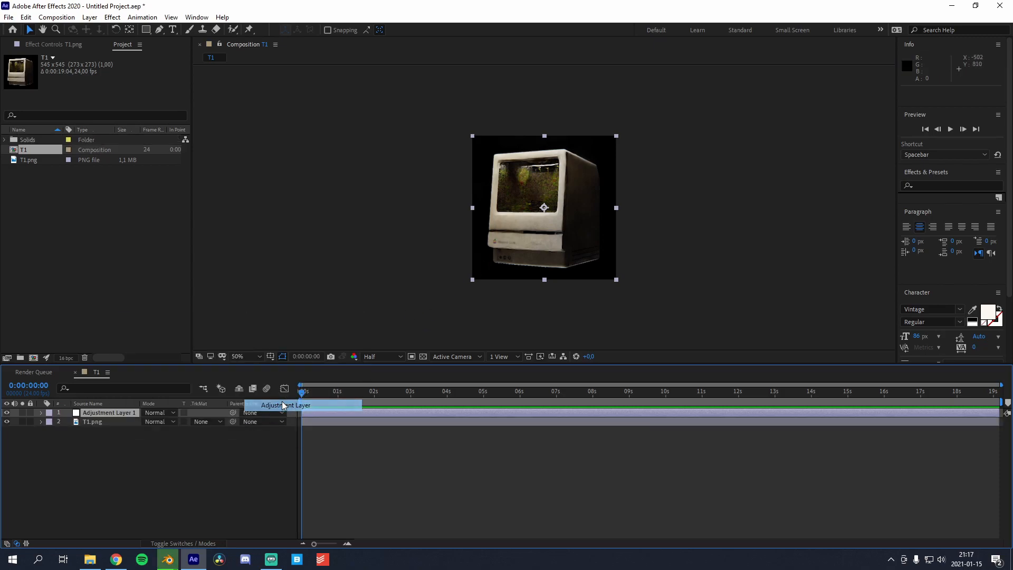
key("Return")
type("CC")
key("Return")
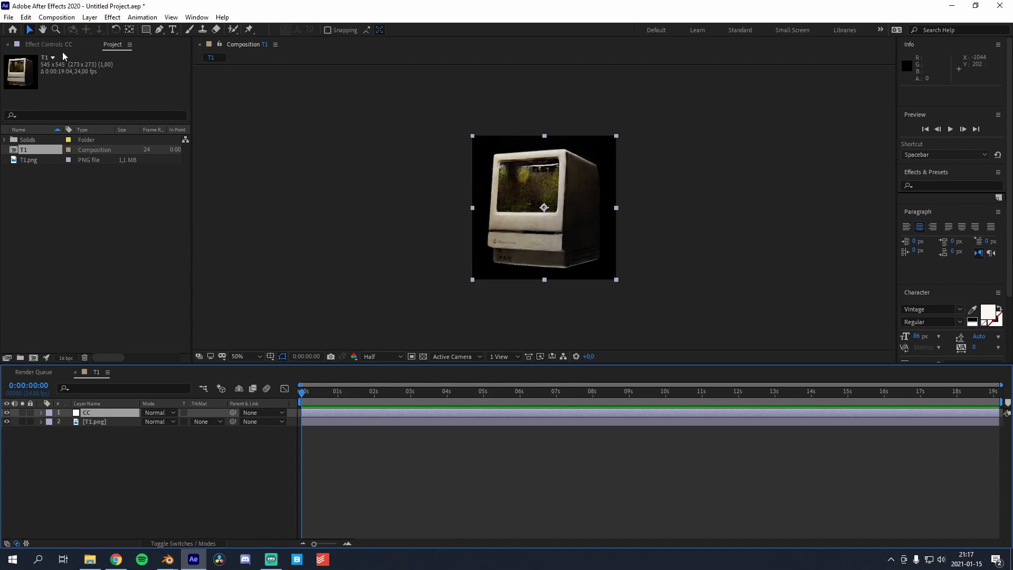
Step: Search the effects for film and apply FilmConvert Nitrate to the CC adjustment layer
key("ctrl+space")
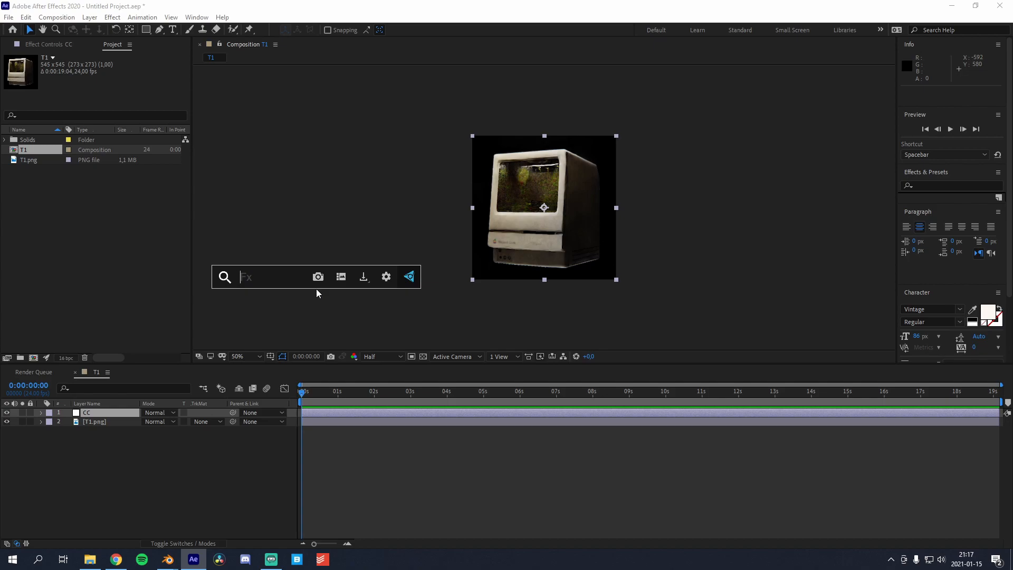
type("film")
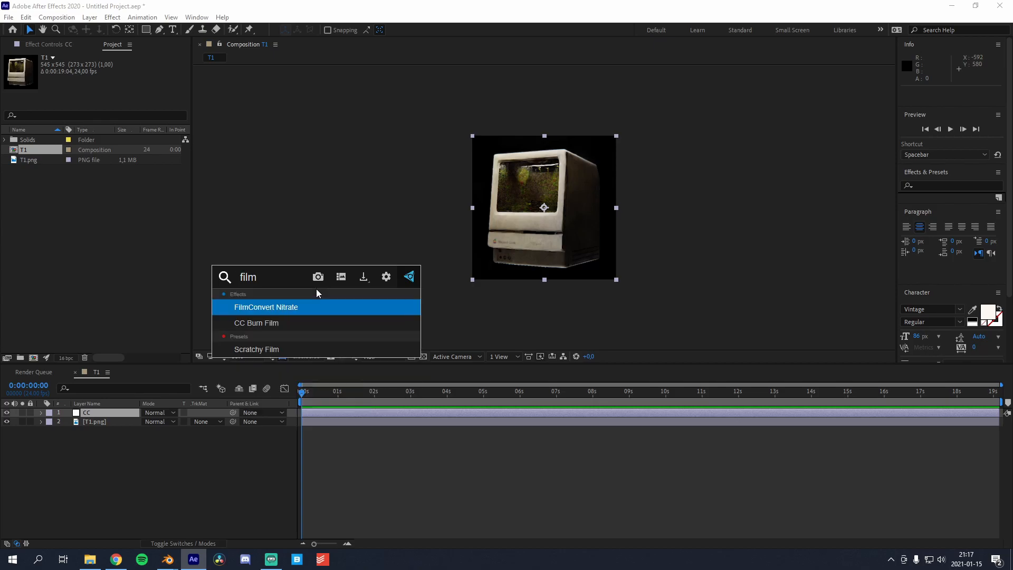
key("Return")
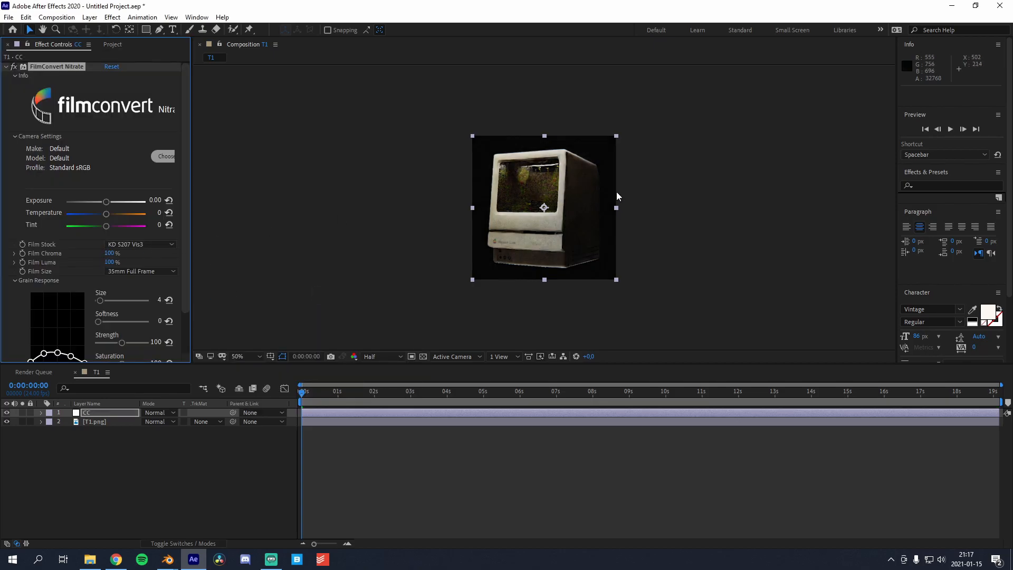
Step: Try the KD 5213 Vis3 film stock in FilmConvert Nitrate and switch back to KD 5207 Vis3
key(".")
left_click(153, 245)
left_click(159, 258)
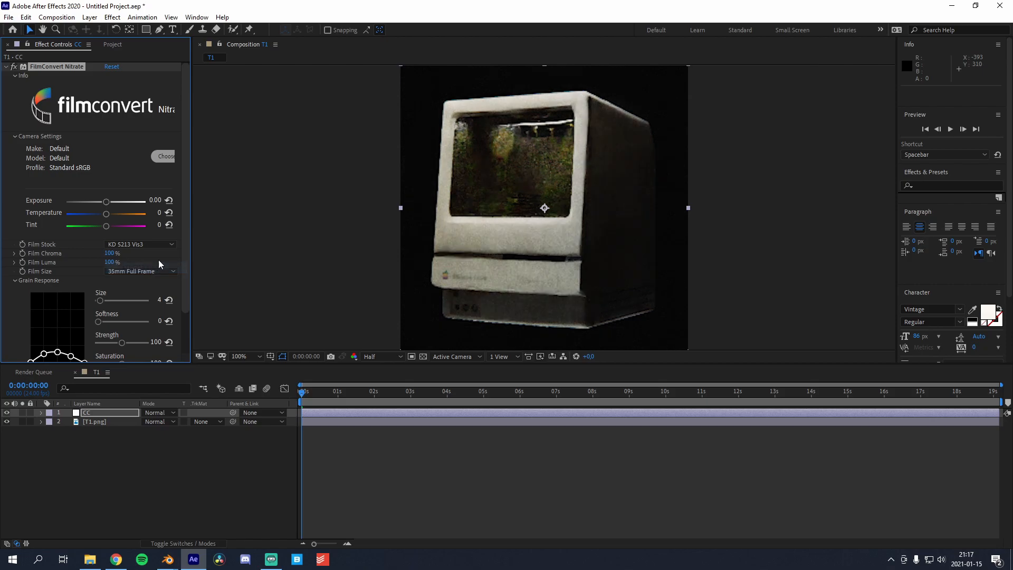
left_click(149, 245)
left_click(136, 258)
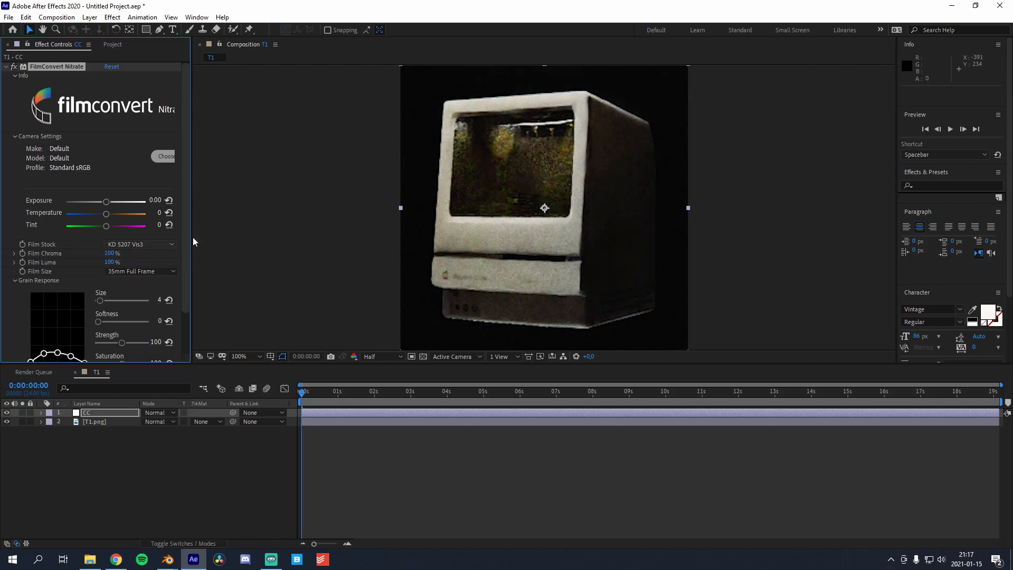
Step: Set the preview resolution to Full and adjust FilmConvert Nitrate to temperature 16 and tint -15
left_click(381, 357)
left_click(377, 384)
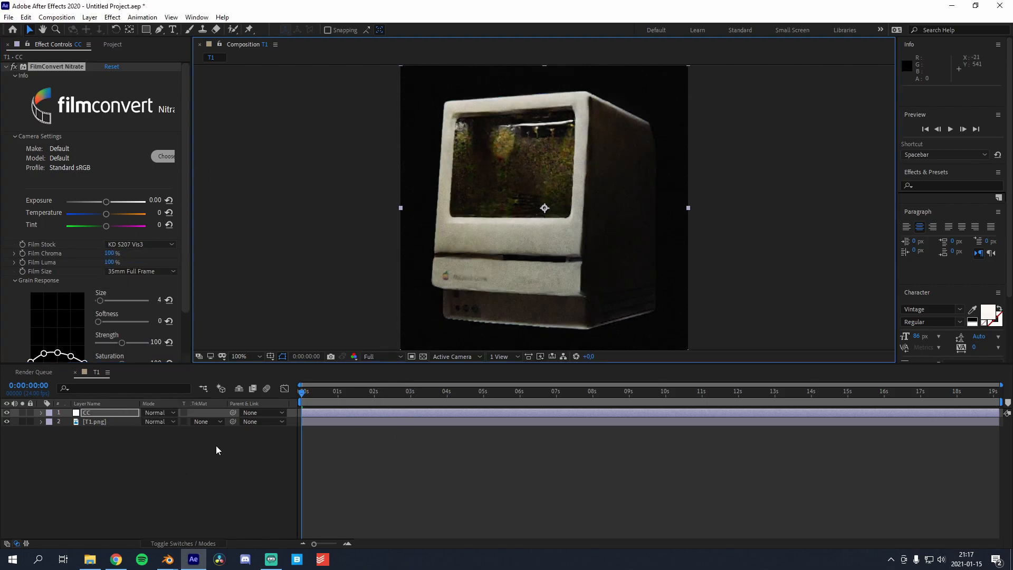
left_click_drag(106, 226, 101, 227)
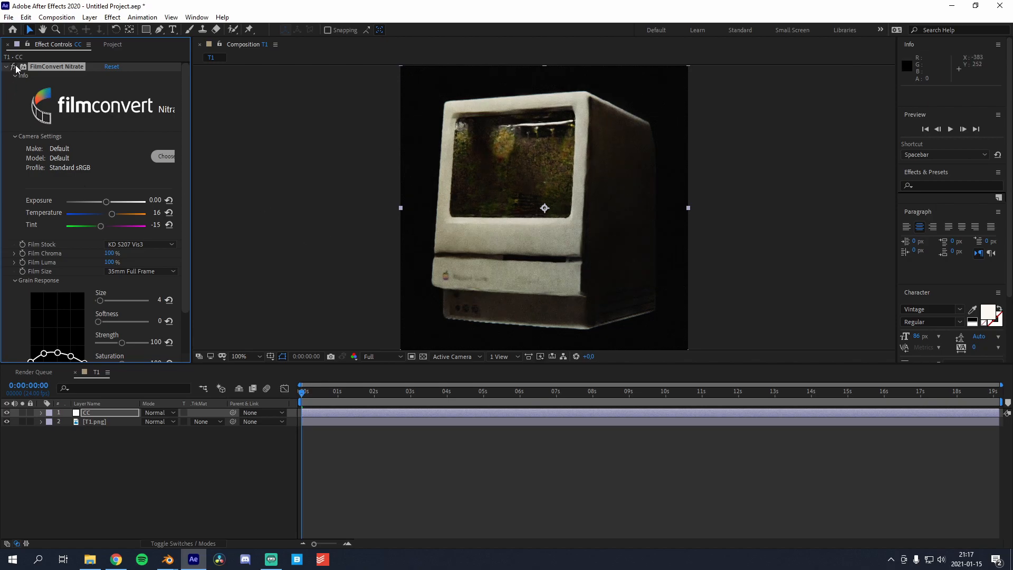
scroll(133, 257, "down", 2)
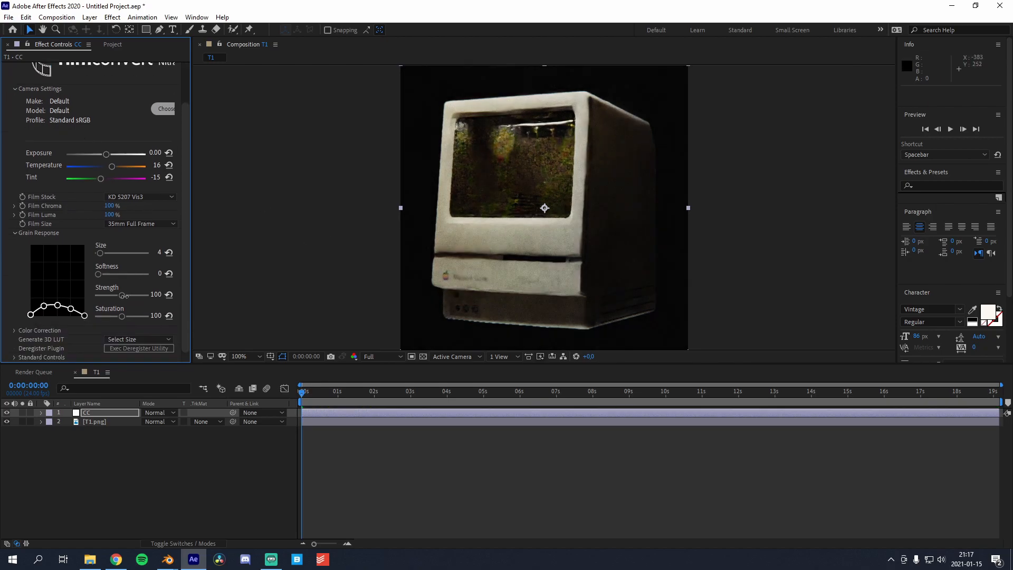
scroll(34, 177, "up", 2)
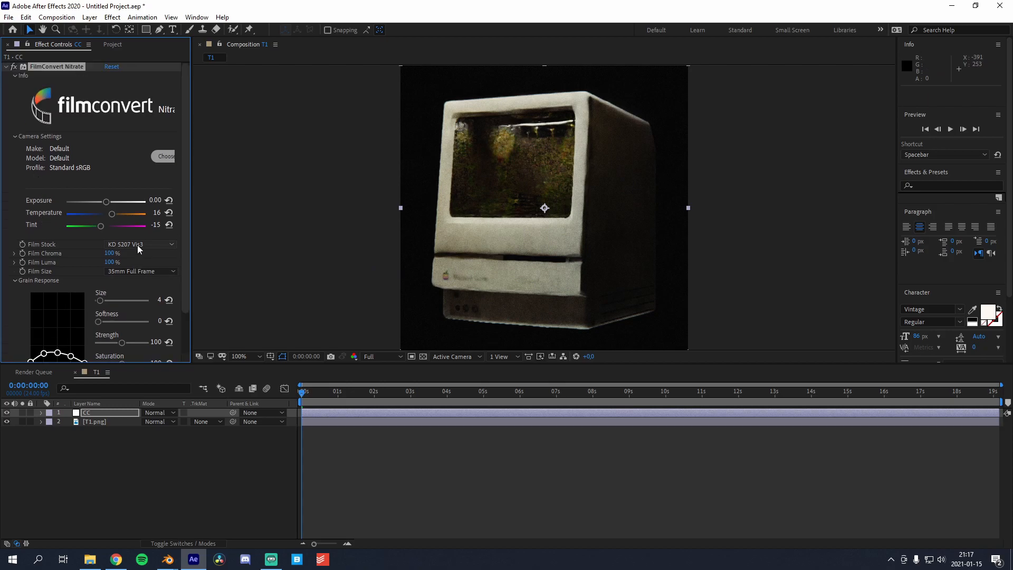
Step: Set FilmConvert Nitrate's film size to Super 16 and bend its white curve into a gentle S, raising highlights and lowering shadows
left_click(143, 271)
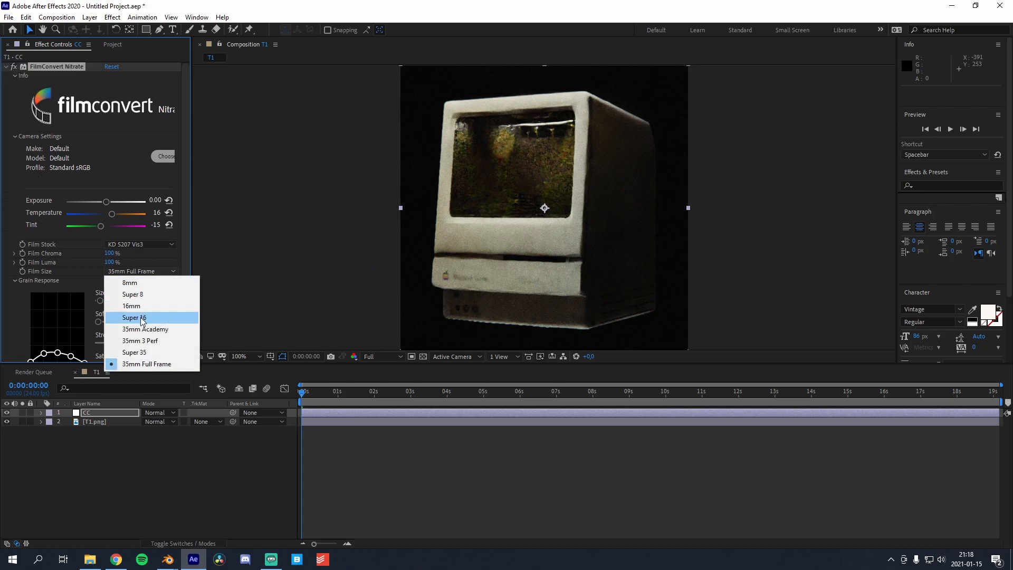
left_click(141, 317)
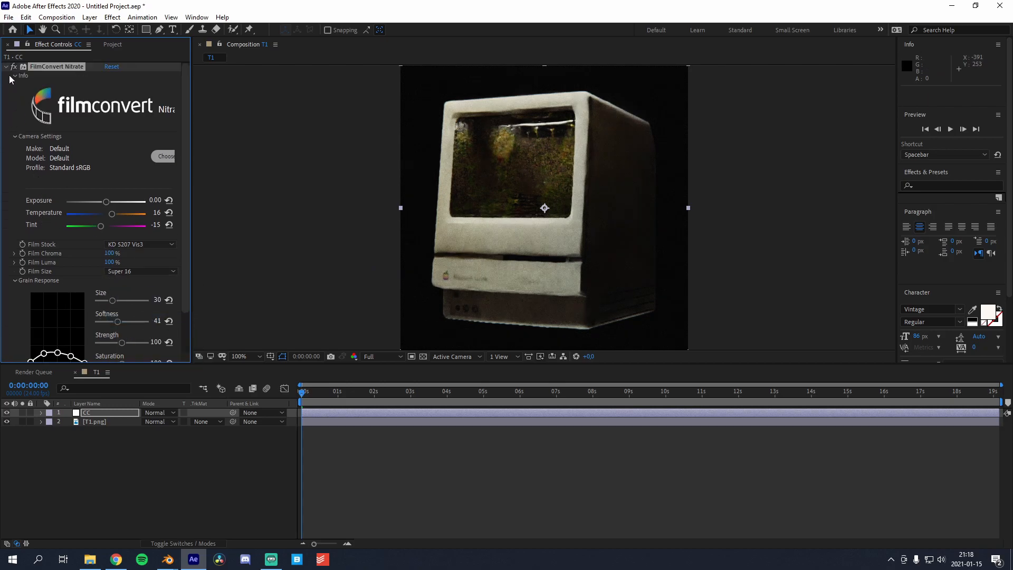
scroll(72, 272, "down", 2)
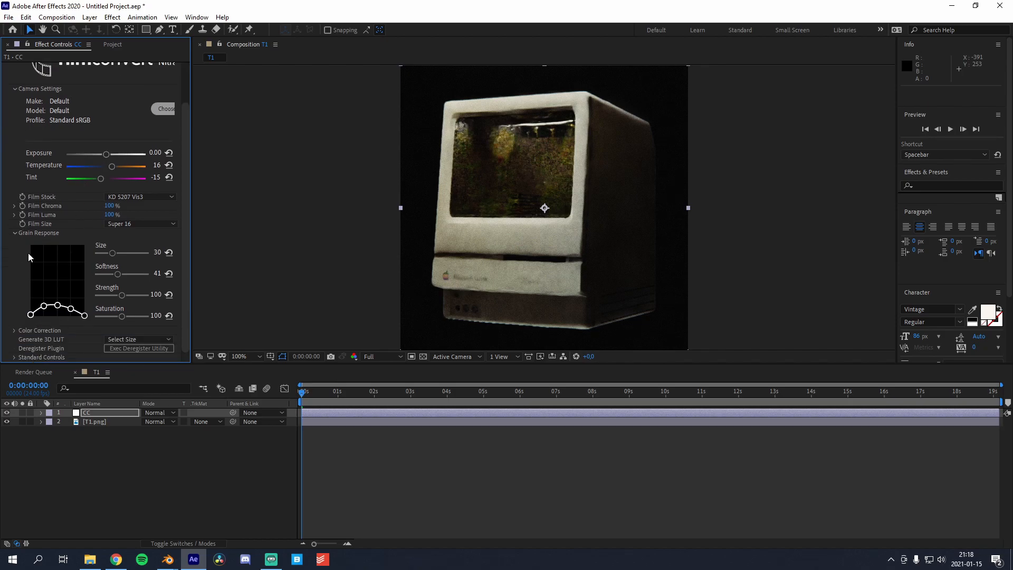
left_click(14, 330)
scroll(105, 221, "down", 5)
scroll(136, 212, "up", 2)
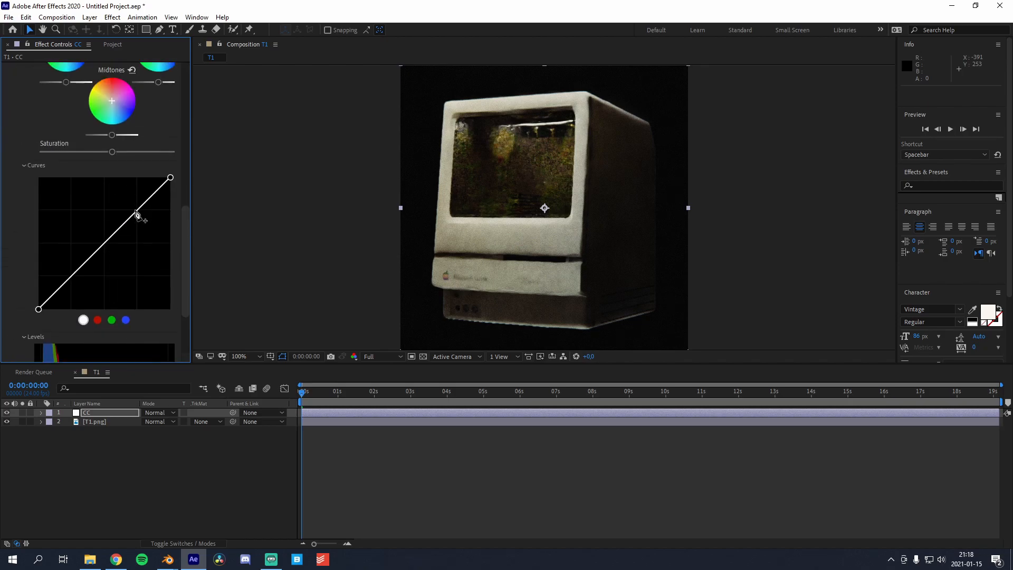
left_click_drag(136, 212, 134, 210)
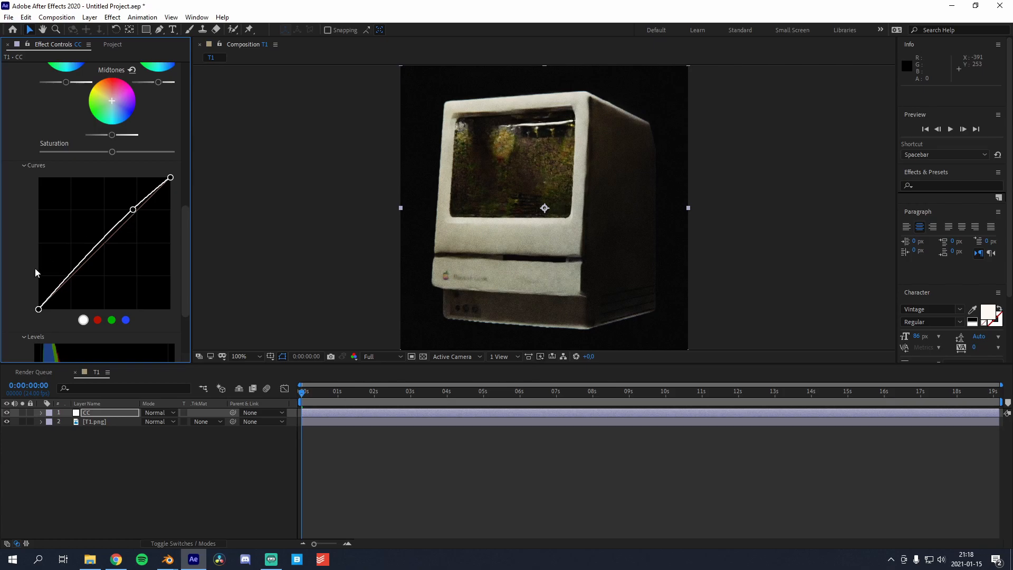
left_click_drag(65, 283, 67, 284)
Step: Pull the red curve slightly down in the lower midtones and collapse the FilmConvert Nitrate effect
left_click(97, 320)
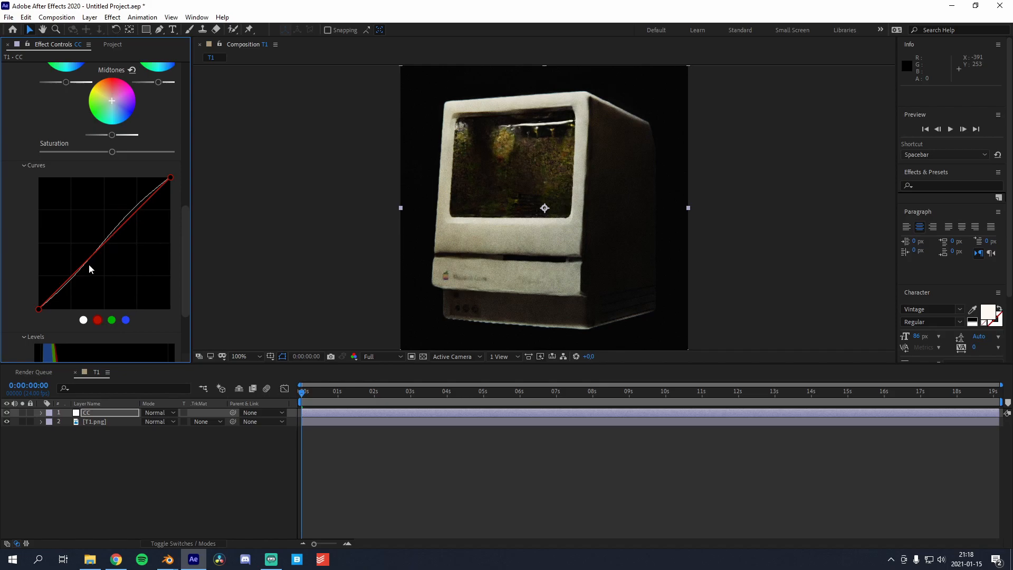
left_click_drag(86, 262, 88, 264)
scroll(88, 261, "up", 10)
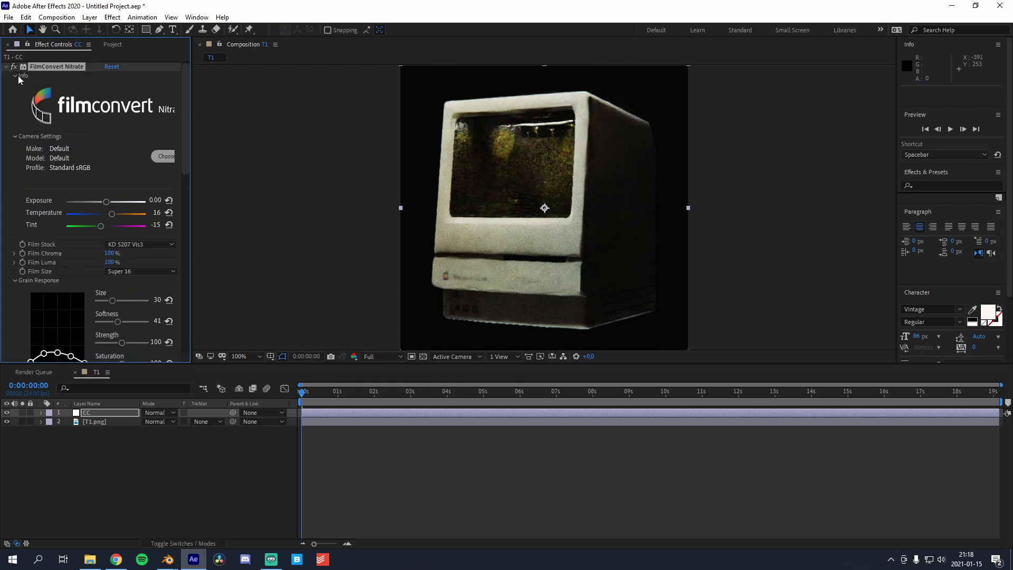
left_click(5, 67)
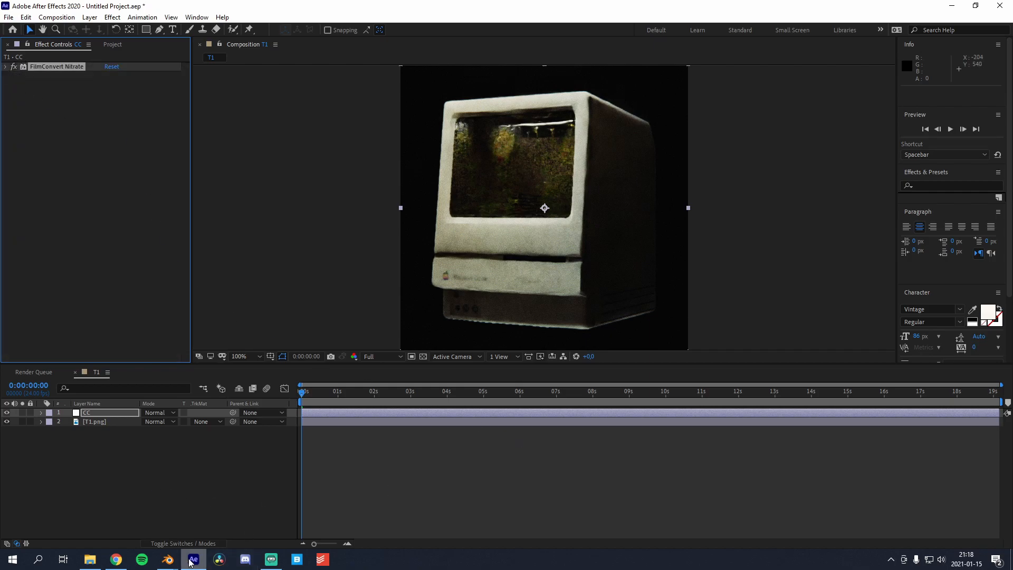
Step: Compare the graded composition with the raw render in the Blender Render window, and return to After Effects
mouse_move(168, 559)
left_click(232, 524)
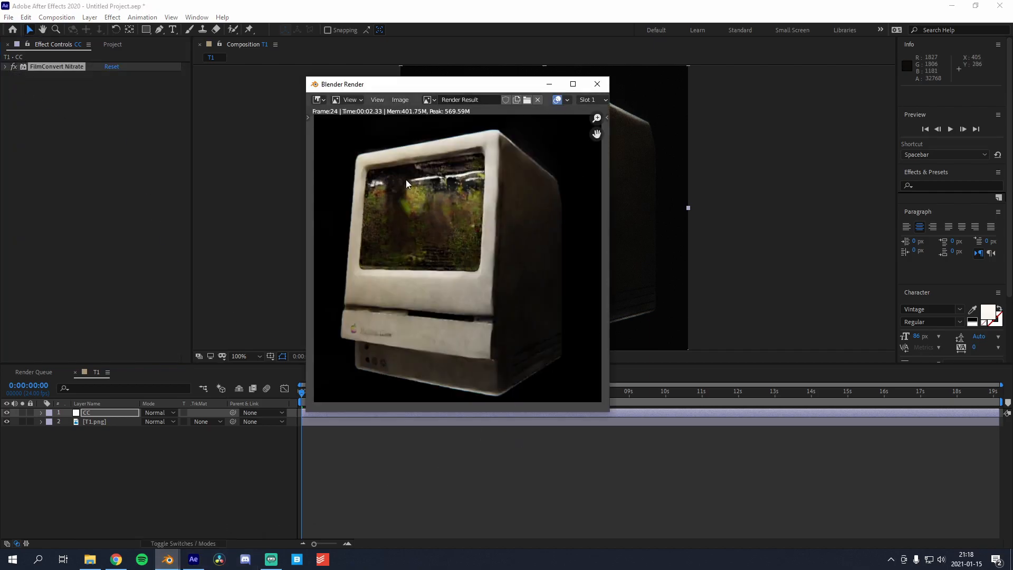
left_click(216, 441)
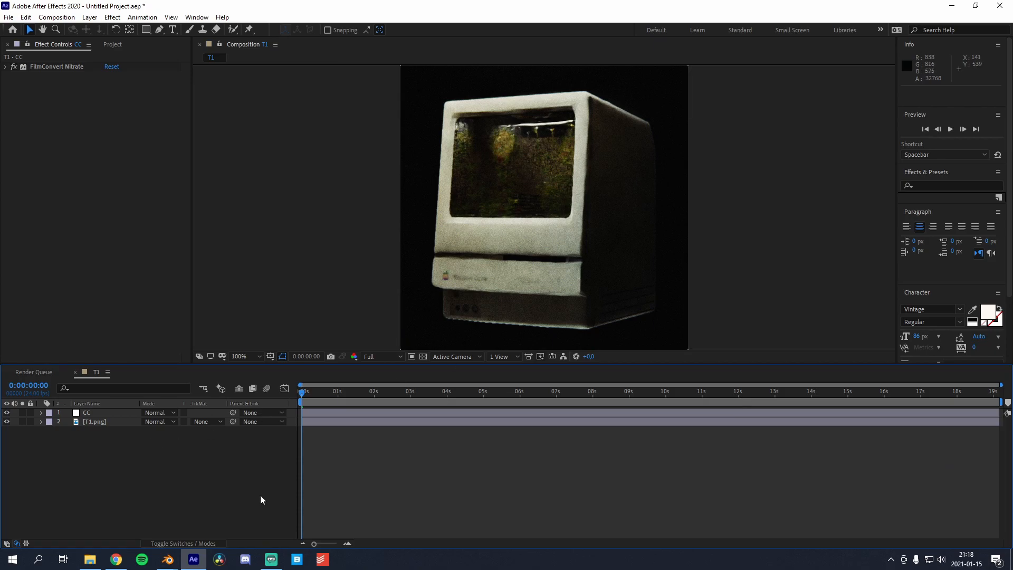
Step: Import the animation frames starting at A10001.png from Rendering > Animation > A1 as a PNG sequence
left_click(9, 17)
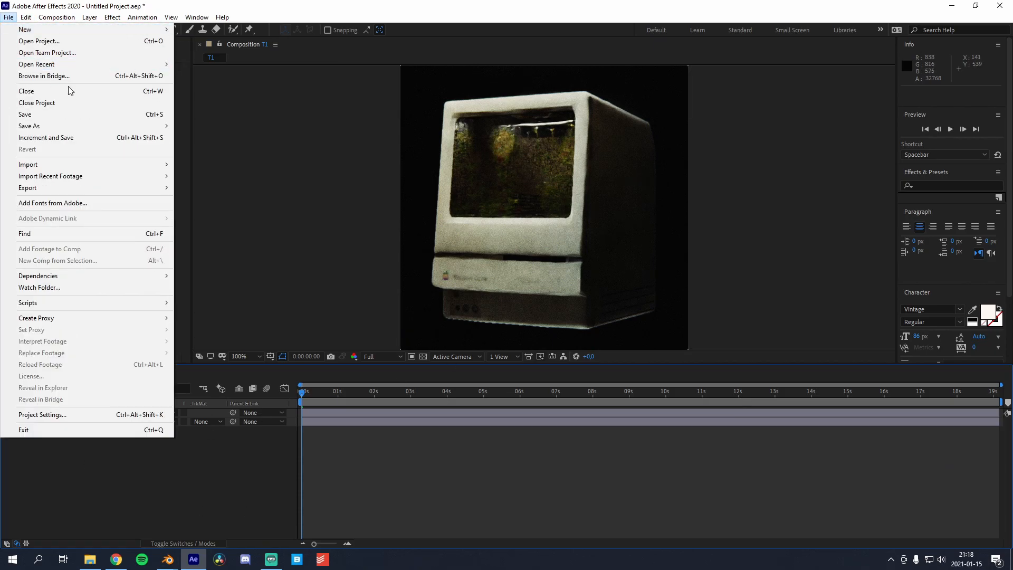
mouse_move(63, 164)
left_click(232, 166)
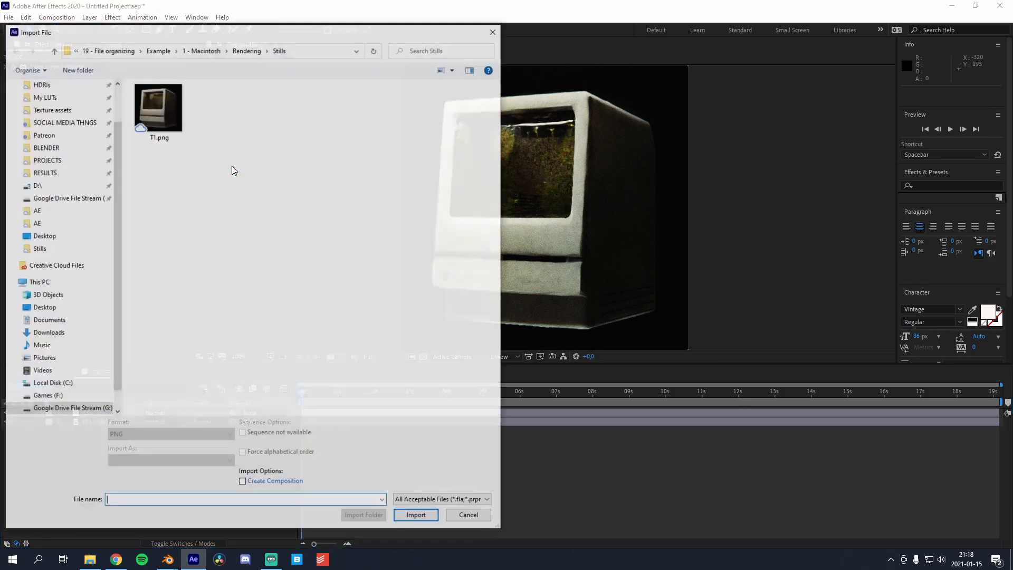
left_click(247, 50)
double_click(180, 103)
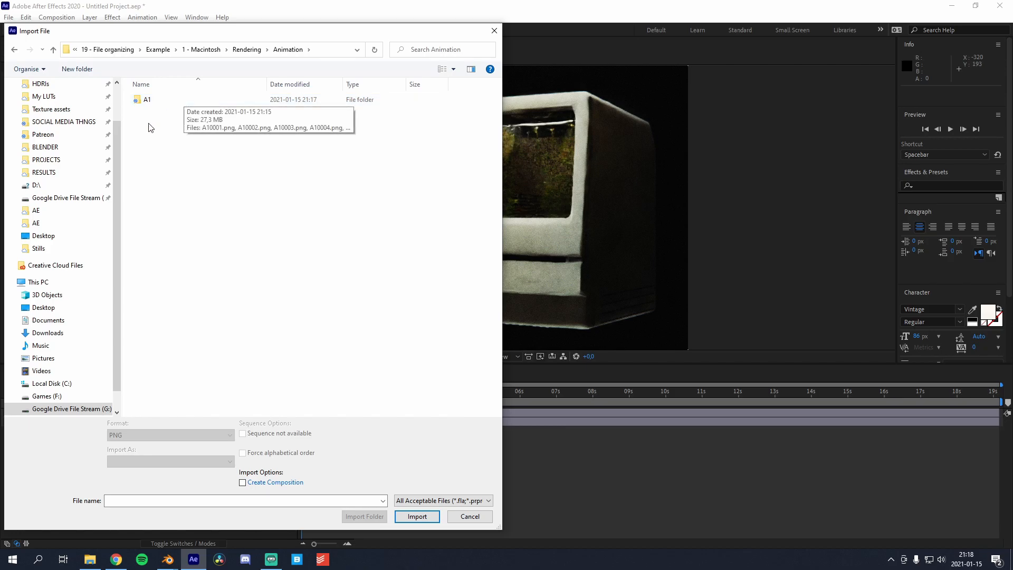
double_click(227, 100)
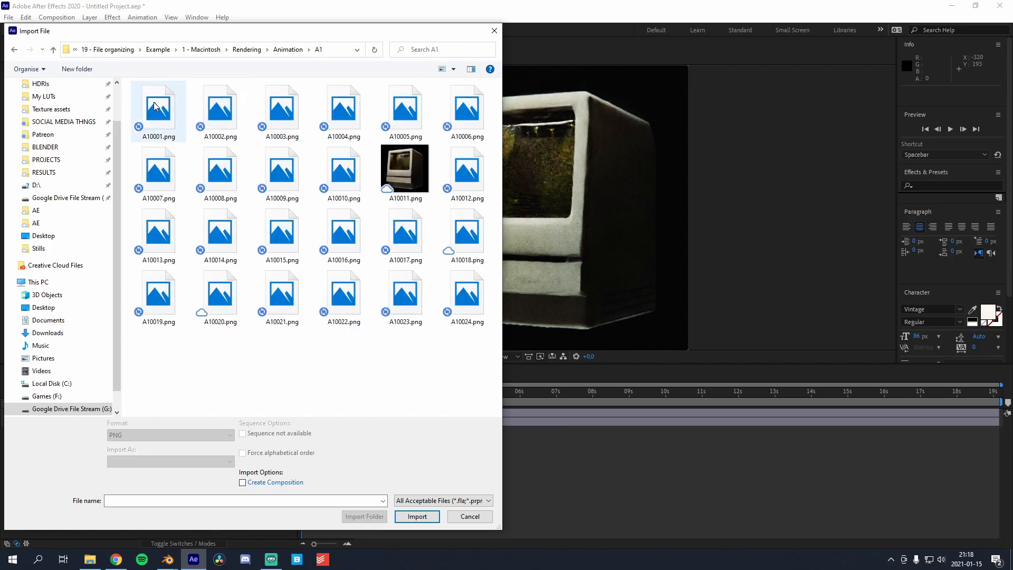
left_click(157, 106)
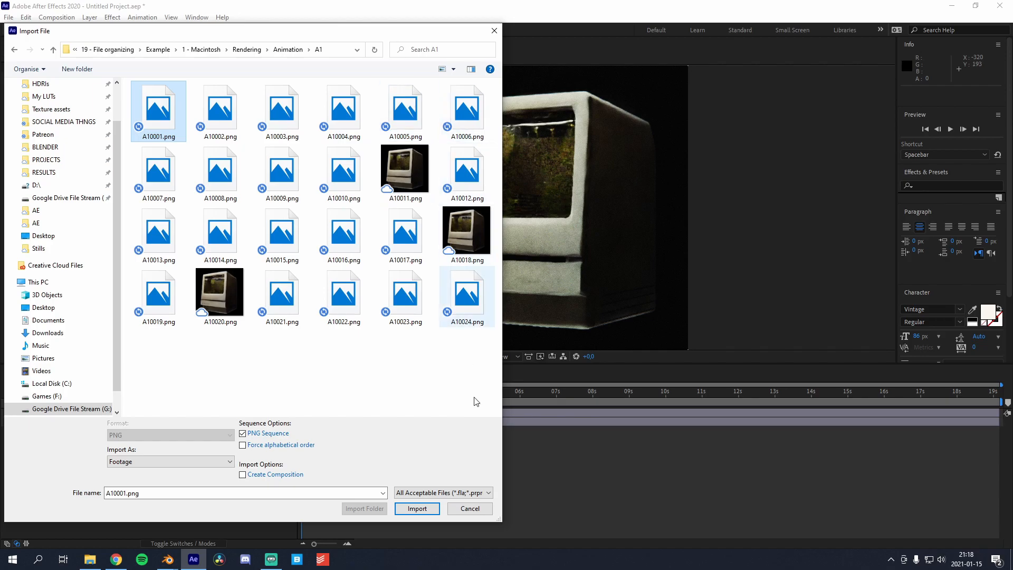
left_click(417, 509)
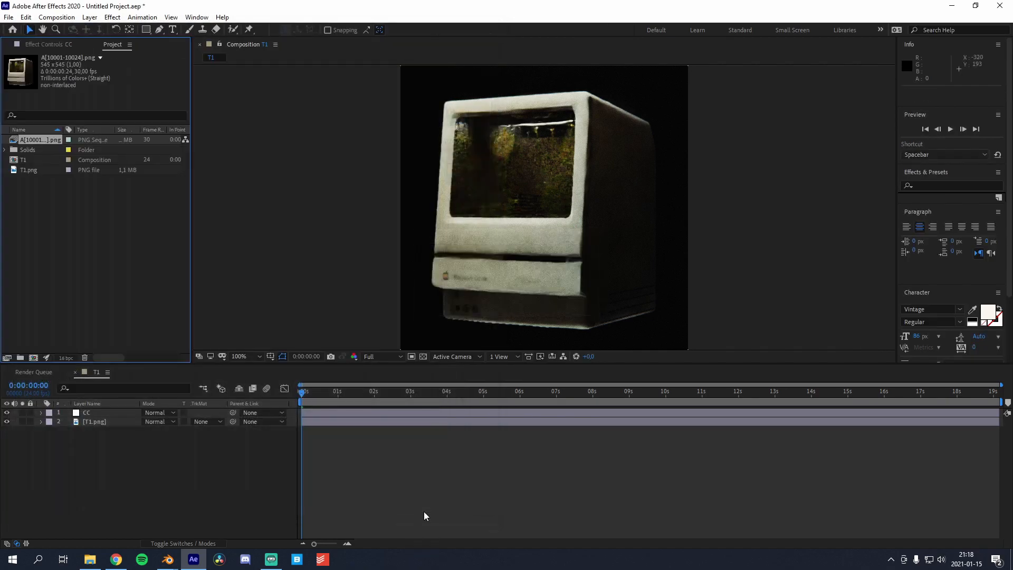
Step: Place the imported PNG sequence beneath the CC layer in the T1 composition and delete the T1.png layer
left_click_drag(30, 141, 109, 417)
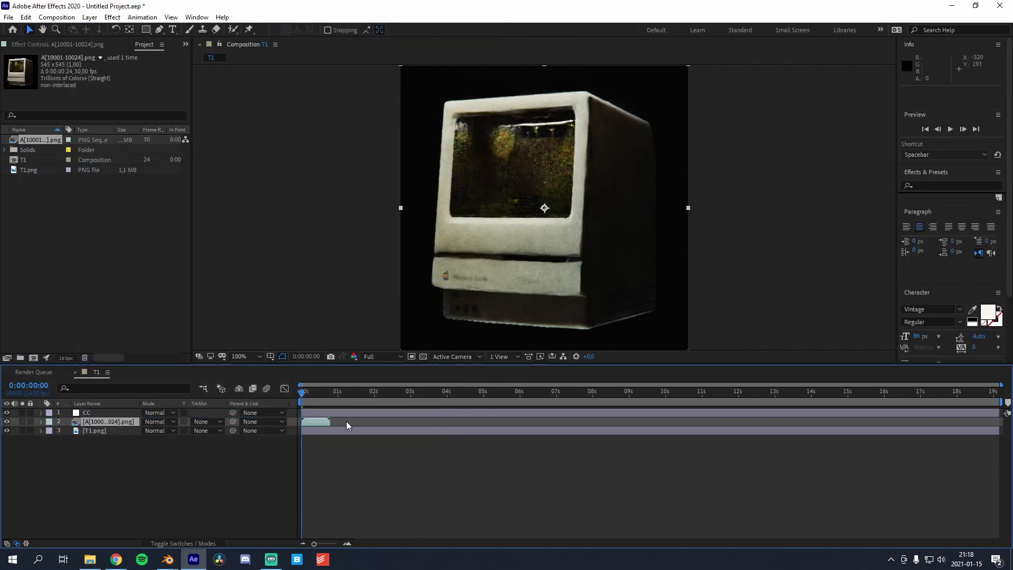
left_click(114, 432)
key("Delete")
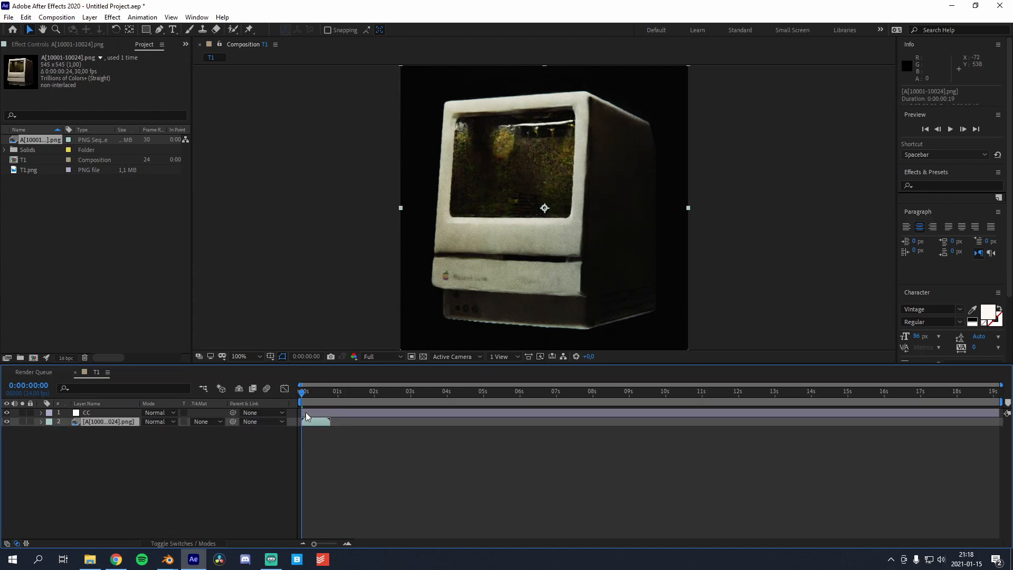
Step: Switch to the Macintosh project in Blender, check the frame rate in its output properties, and return to After Effects
mouse_move(168, 560)
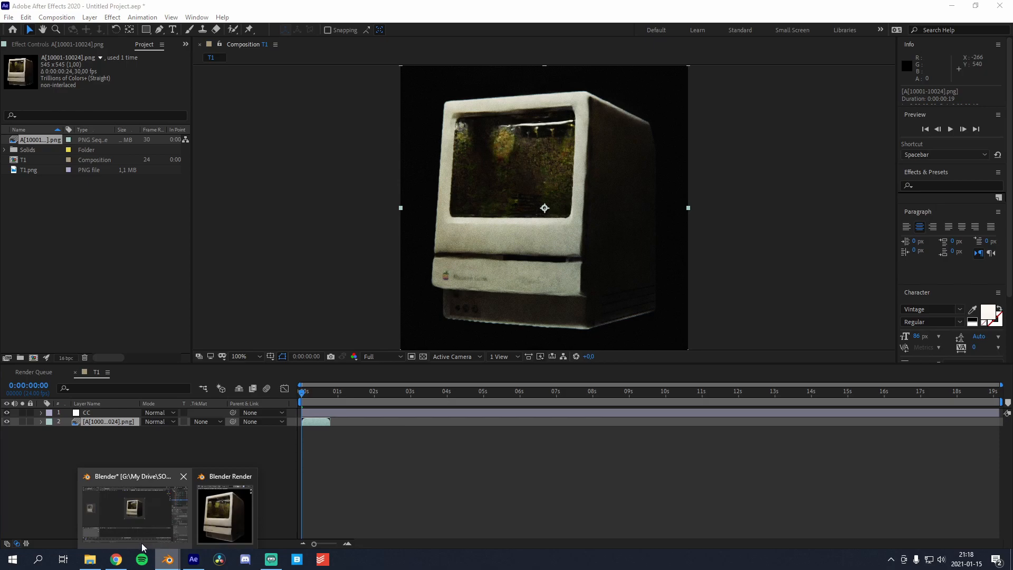
left_click(142, 536)
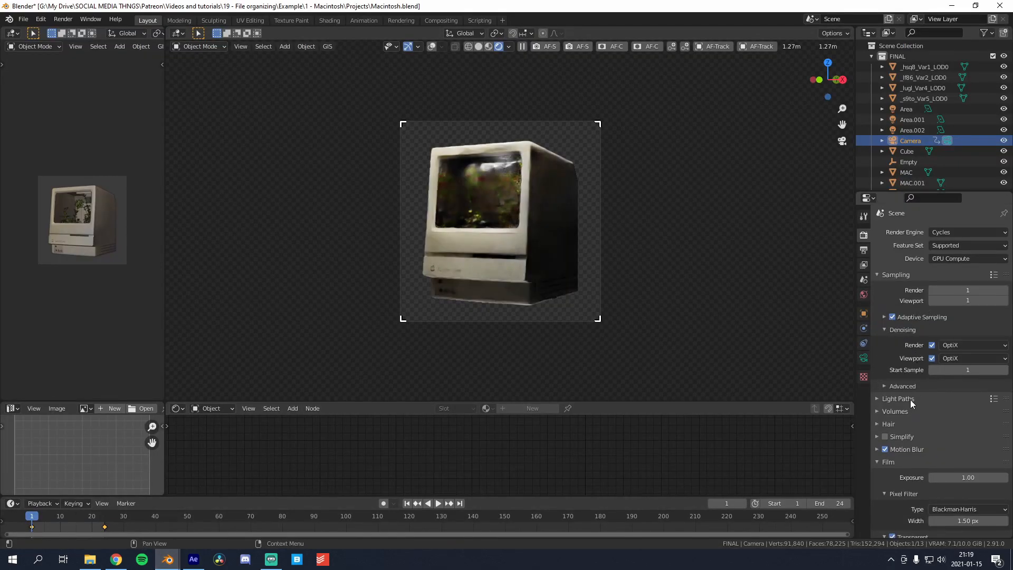
left_click(864, 249)
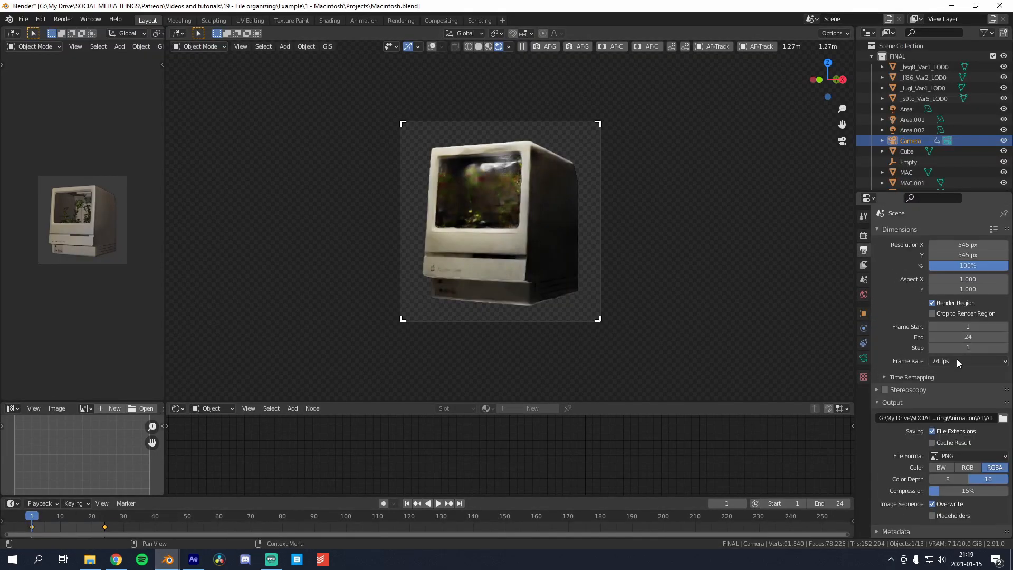
left_click(193, 560)
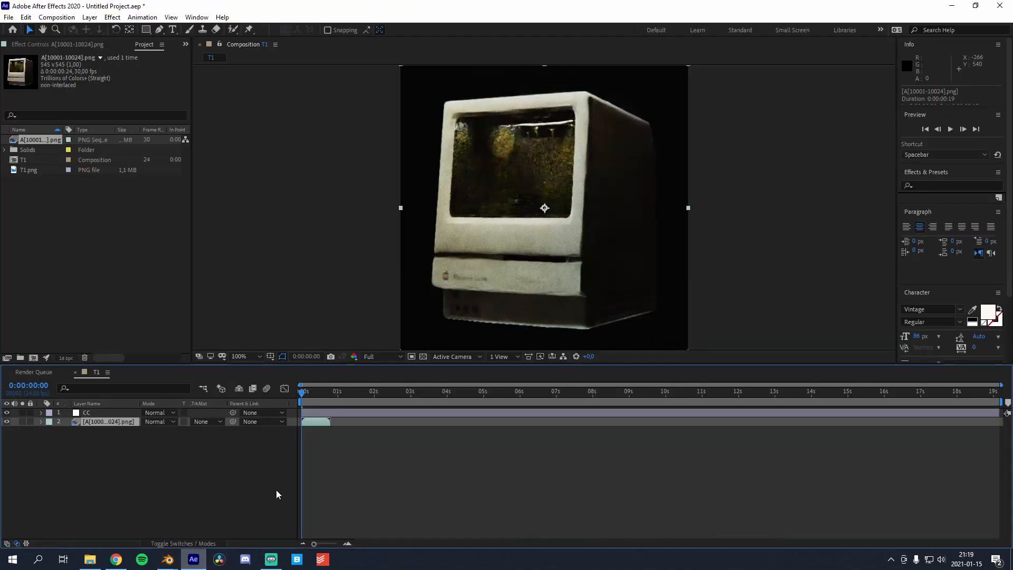
Step: Check the T1 composition's frame rate in its settings and leave them unchanged
left_click(121, 470)
left_click(56, 17)
left_click(122, 41)
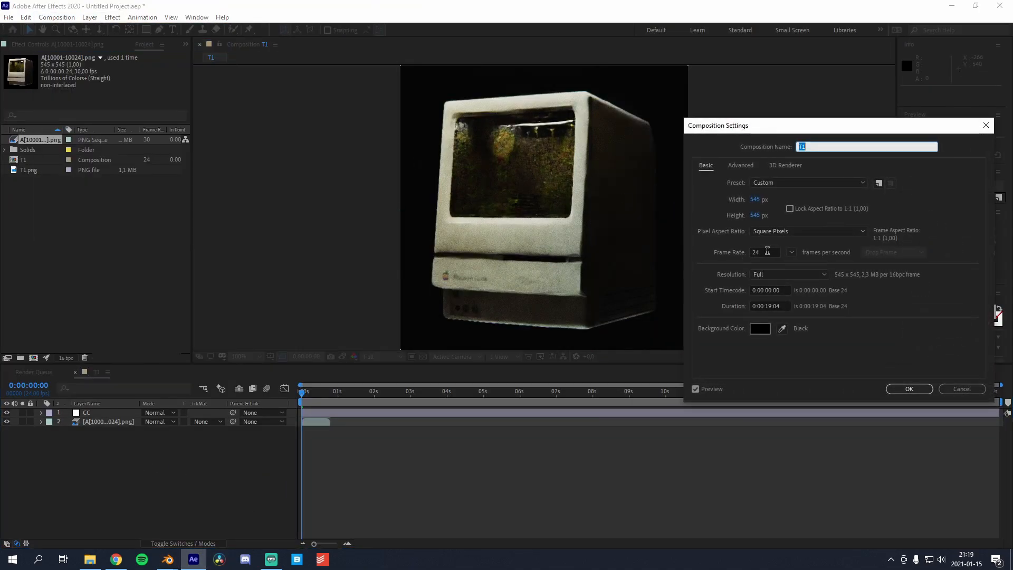
left_click(957, 390)
Step: Play back the graded animation in the T1 composition and move the playhead back to the start
key("space")
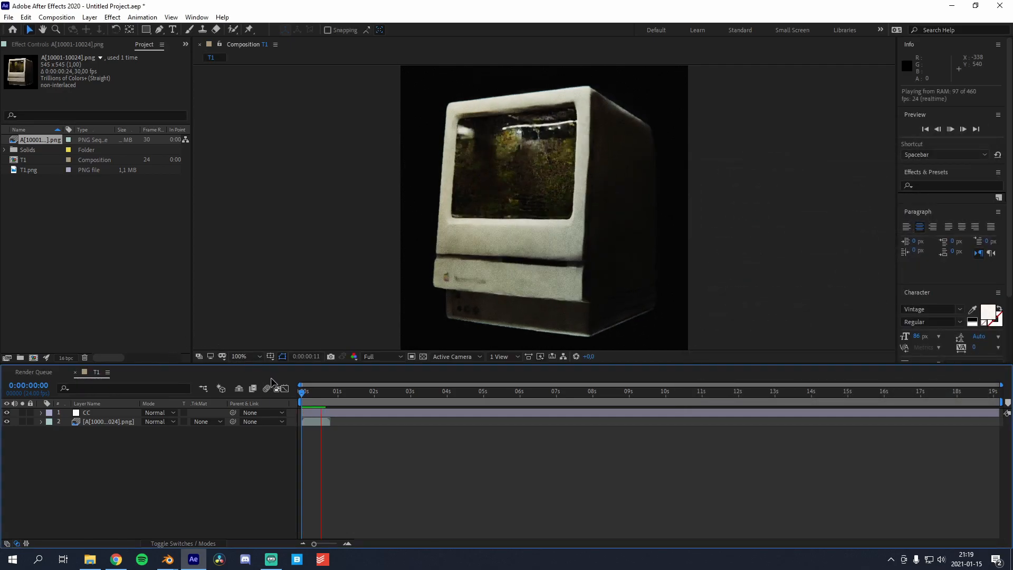
left_click(329, 392)
key("space")
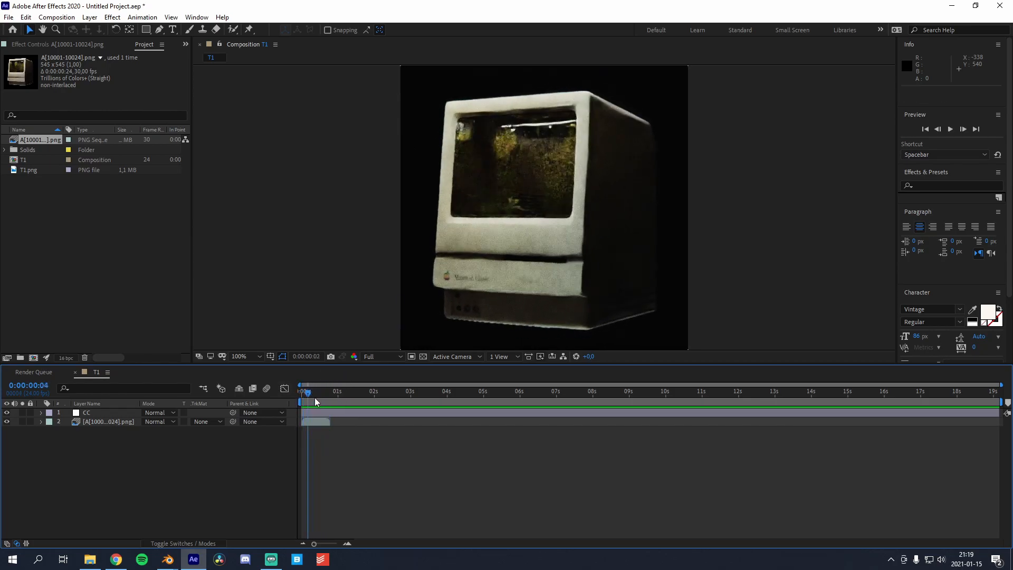
key("space")
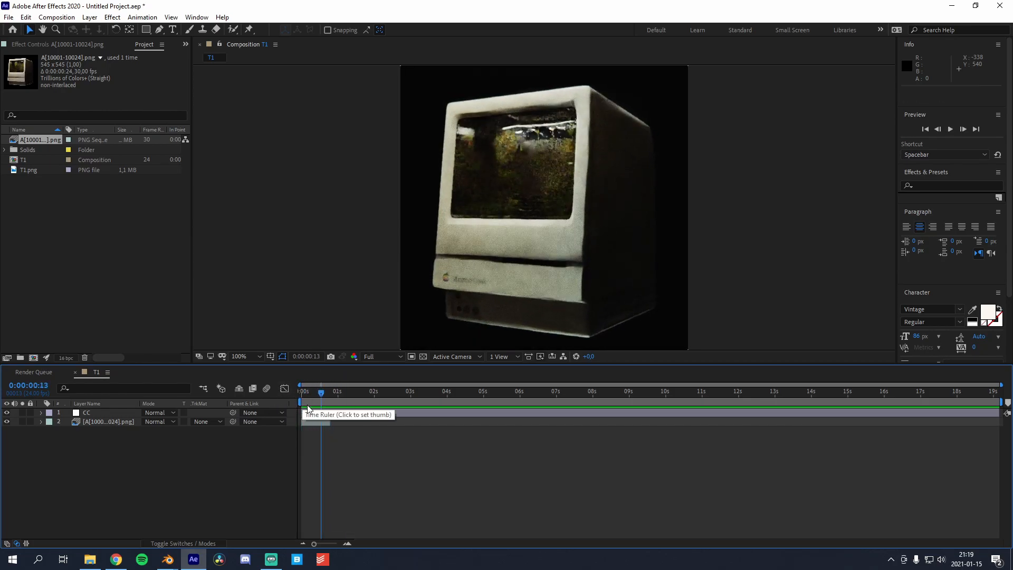
left_click_drag(353, 400, 272, 400)
left_click(113, 415)
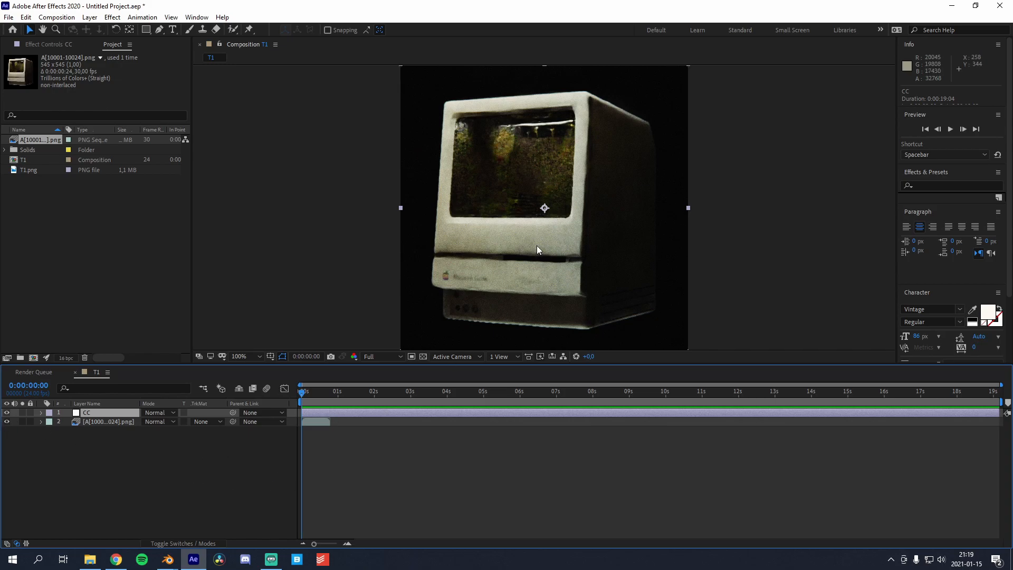
scroll(539, 245, "down", 1)
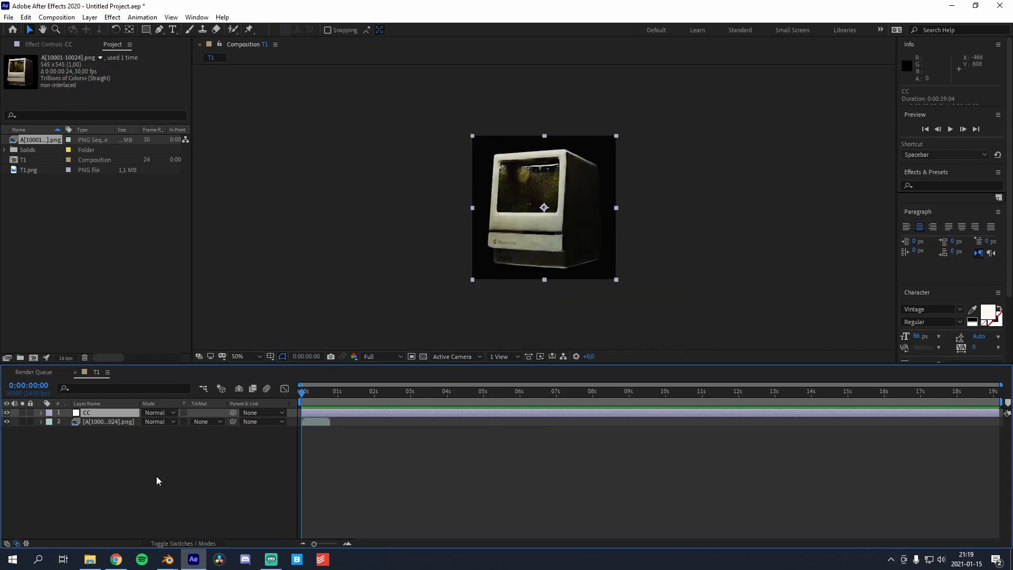
left_click(139, 439)
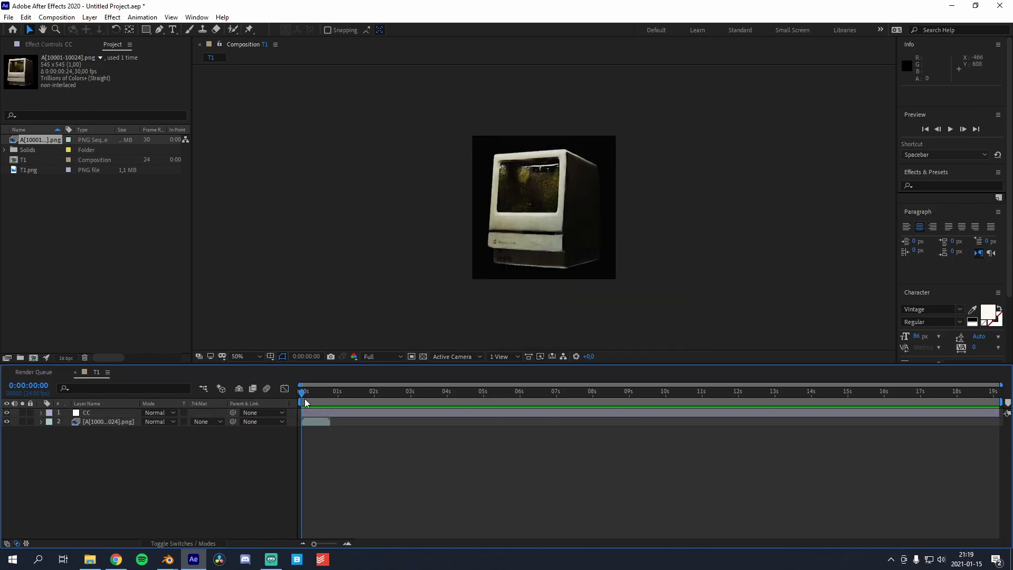
scroll(492, 229, "up", 1)
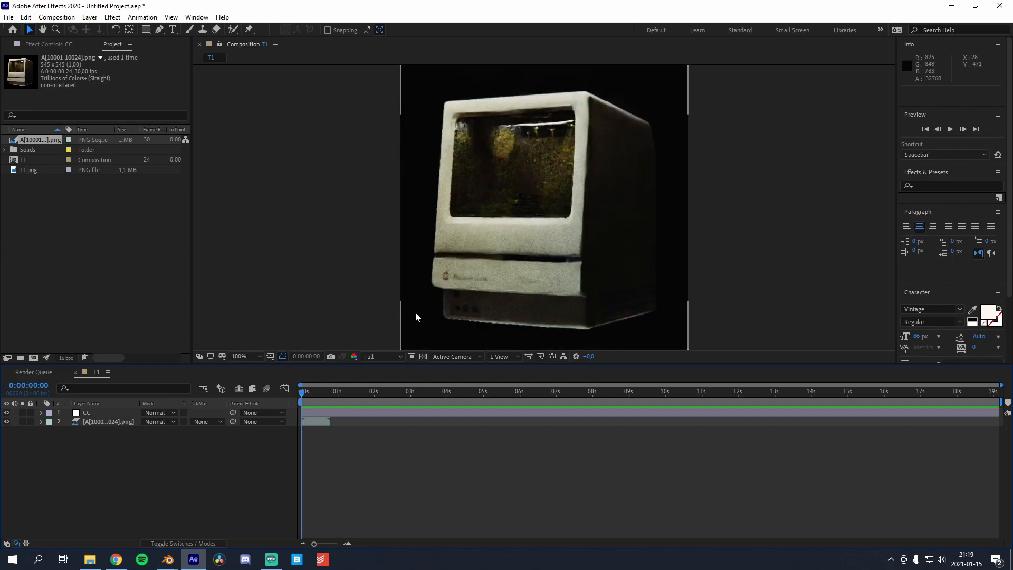
scroll(412, 260, "down", 1)
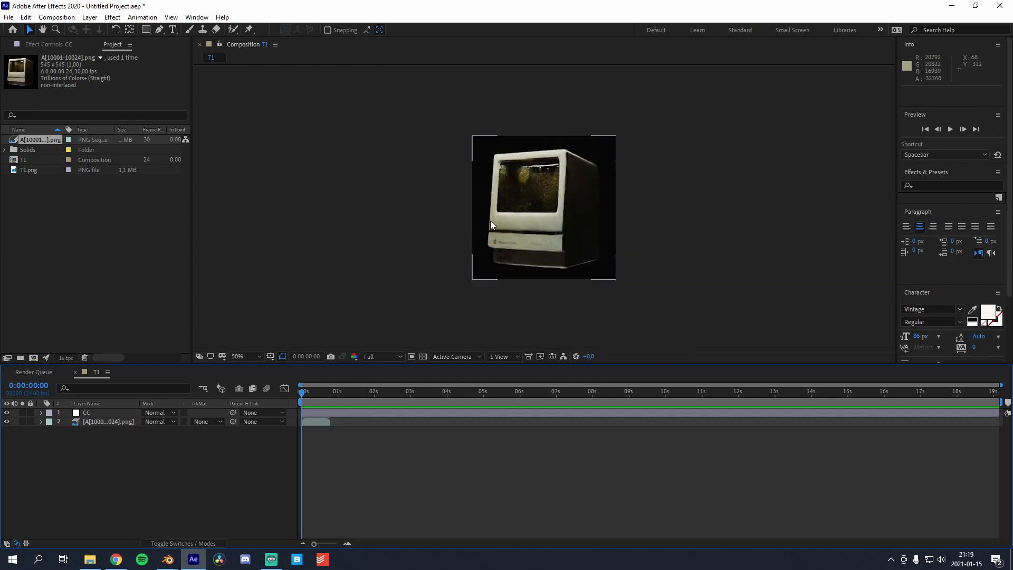
scroll(482, 235, "up", 1)
Step: Switch to Blender's Compositing workspace and connect the Render Layers AO output to the Viewer node's Image input
mouse_move(168, 561)
left_click(126, 527)
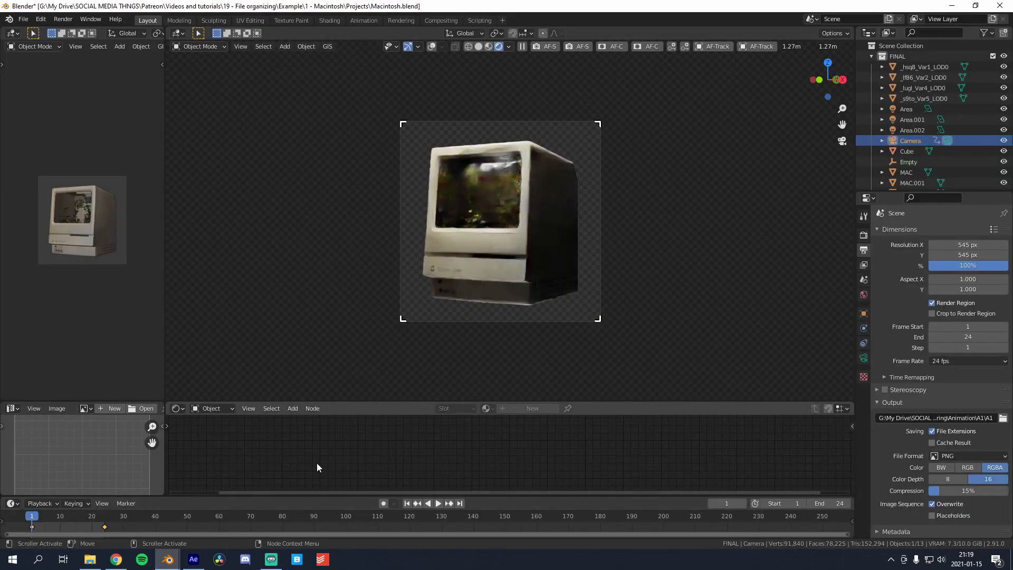
left_click(459, 20)
left_click_drag(309, 181, 150, 176)
left_click_drag(476, 251, 427, 245)
left_click_drag(201, 200, 630, 214)
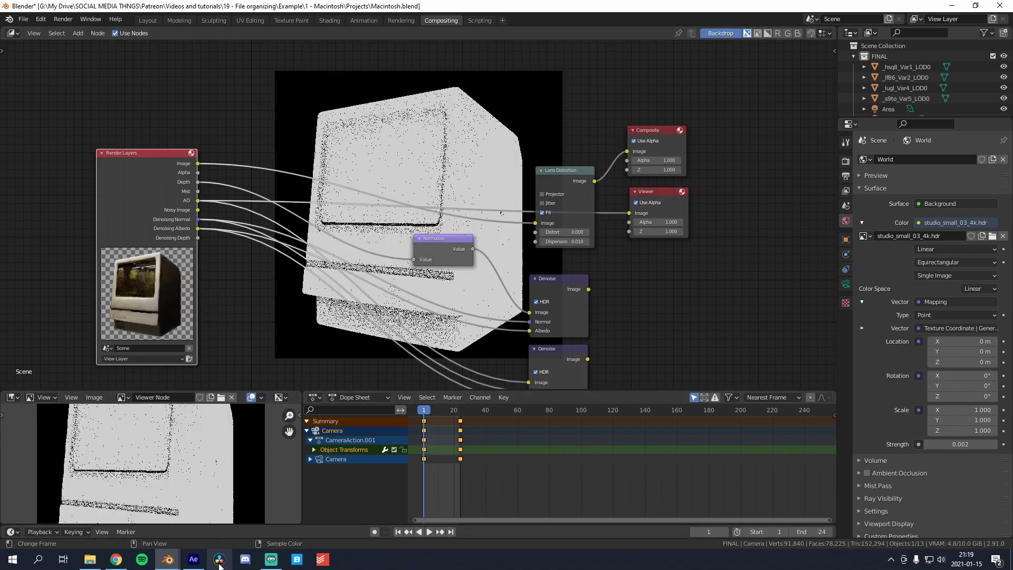
Step: Switch back to the T1 composition in After Effects and show the whole frame at 50%
left_click(198, 562)
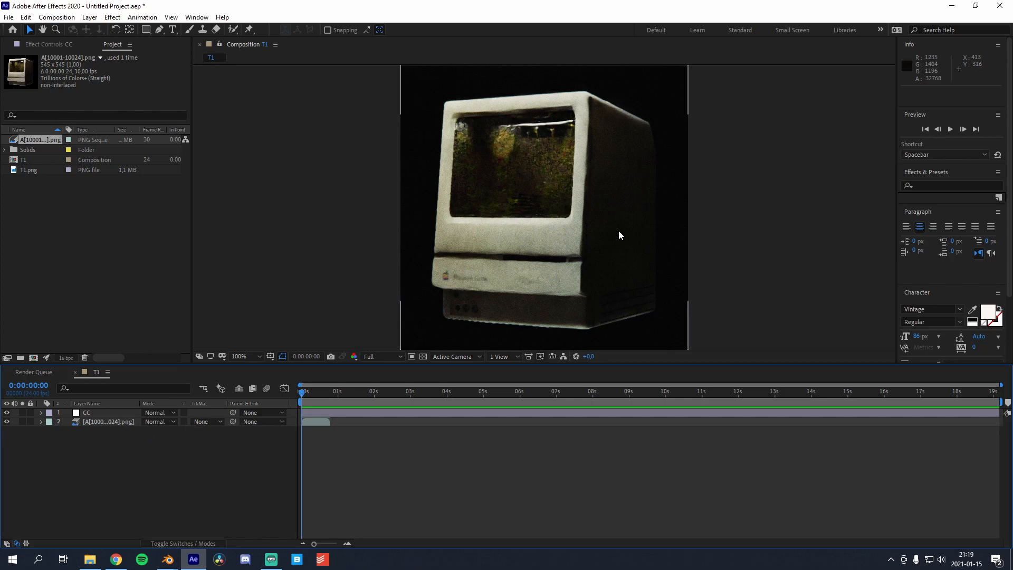
key("comma")
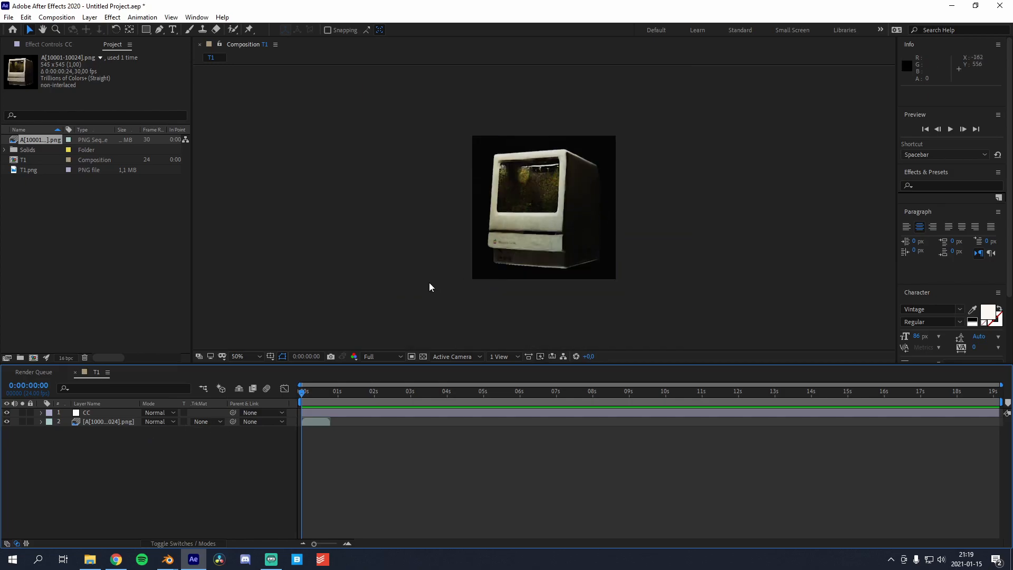
Step: Send the T1 composition to the Adobe Media Encoder queue and move the encoder window up
mouse_move(305, 392)
left_mouse_down()
mouse_move(329, 391)
mouse_move(293, 402)
left_mouse_up()
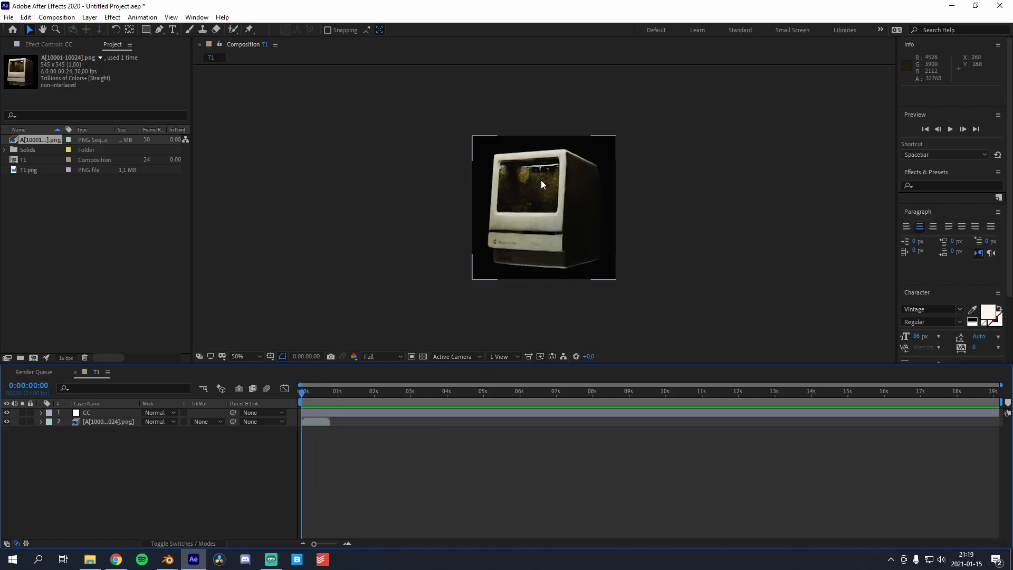
left_click(70, 19)
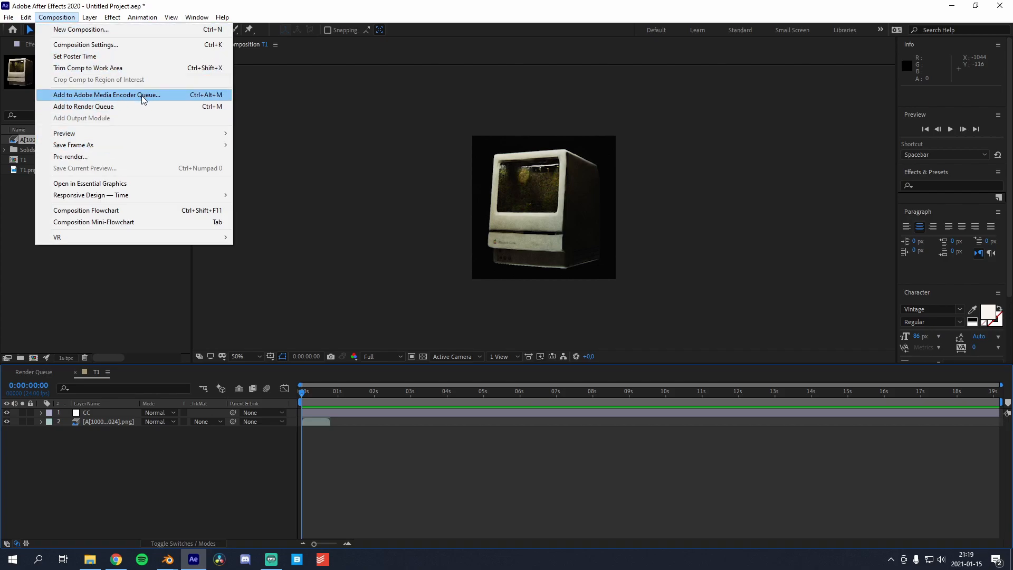
left_click(166, 97)
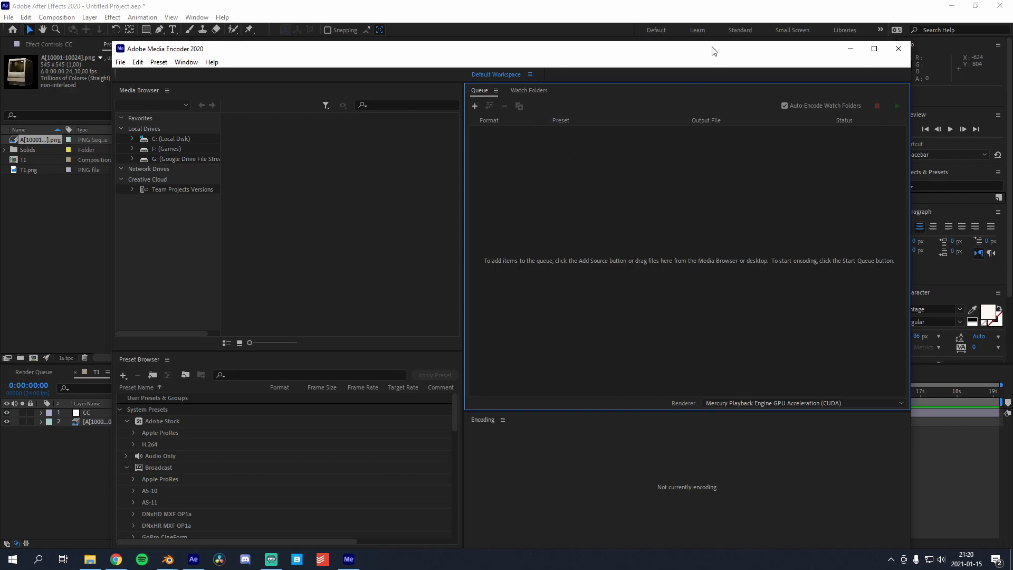
left_click_drag(714, 51, 711, 24)
Step: Open the output file setting of the queued T1 and browse to the Rendering folder of the 1 - Macintosh example project
left_click(798, 117)
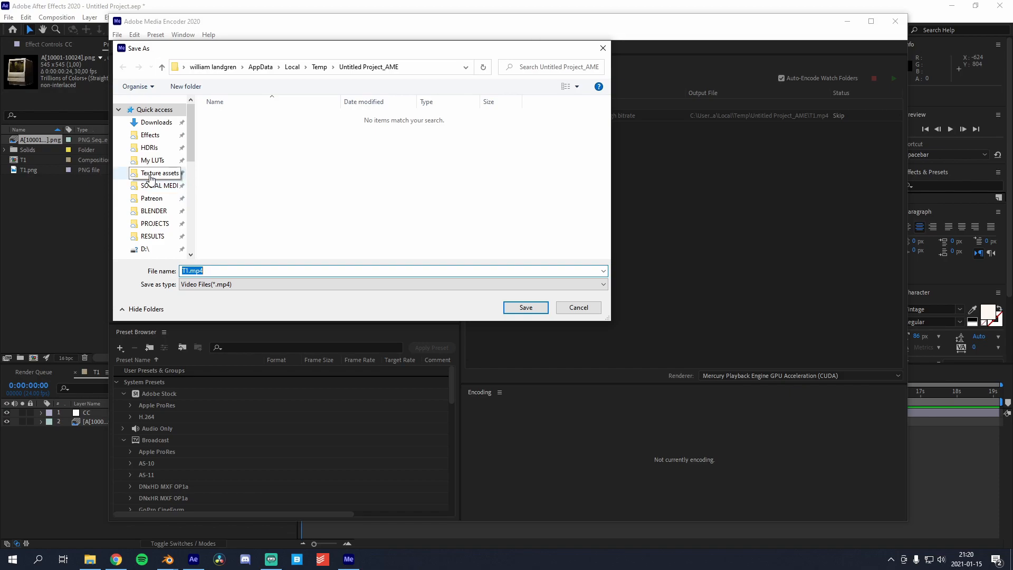
scroll(151, 180, "down", 1)
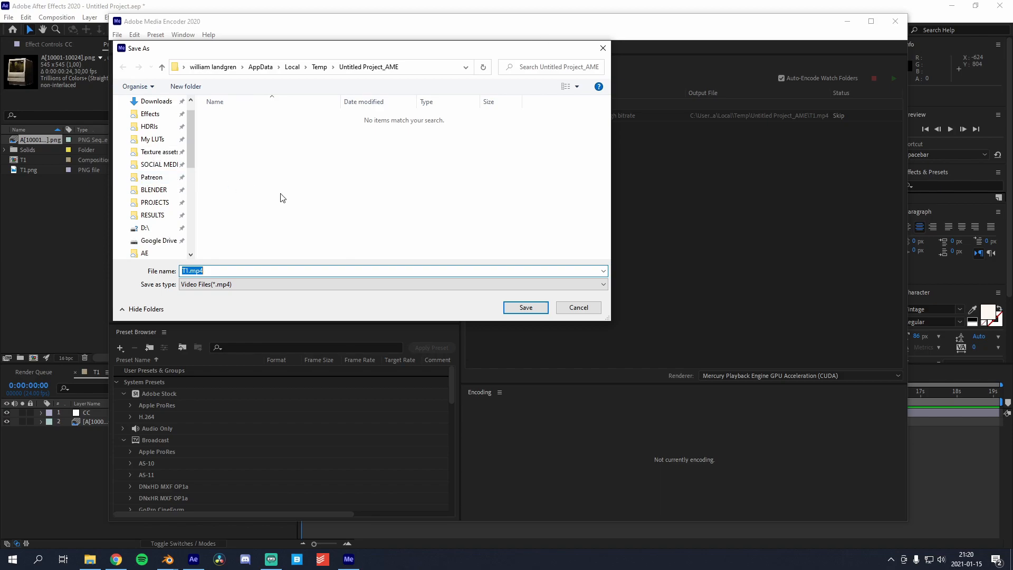
left_click(163, 182)
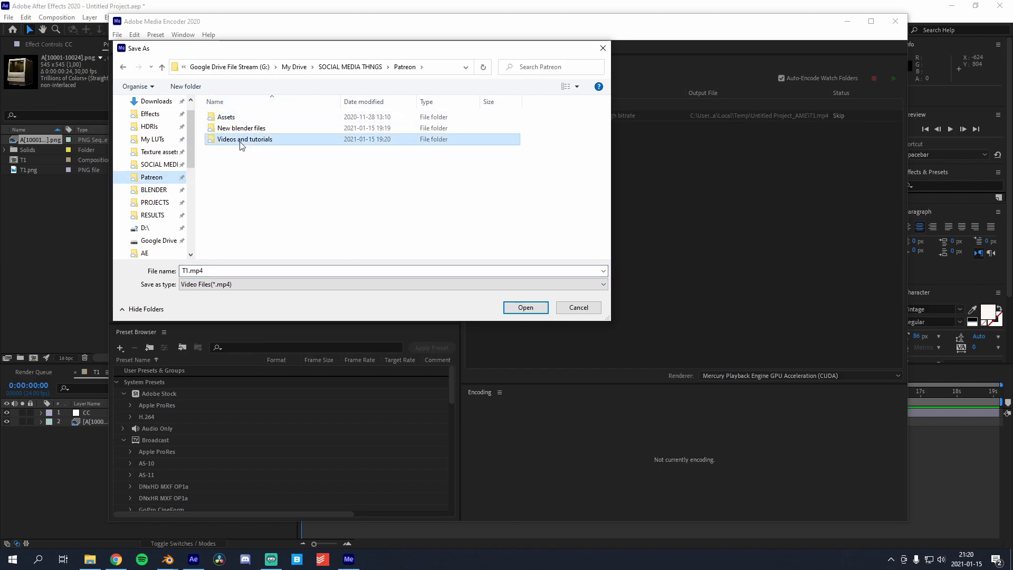
double_click(243, 139)
double_click(259, 122)
double_click(244, 129)
double_click(260, 118)
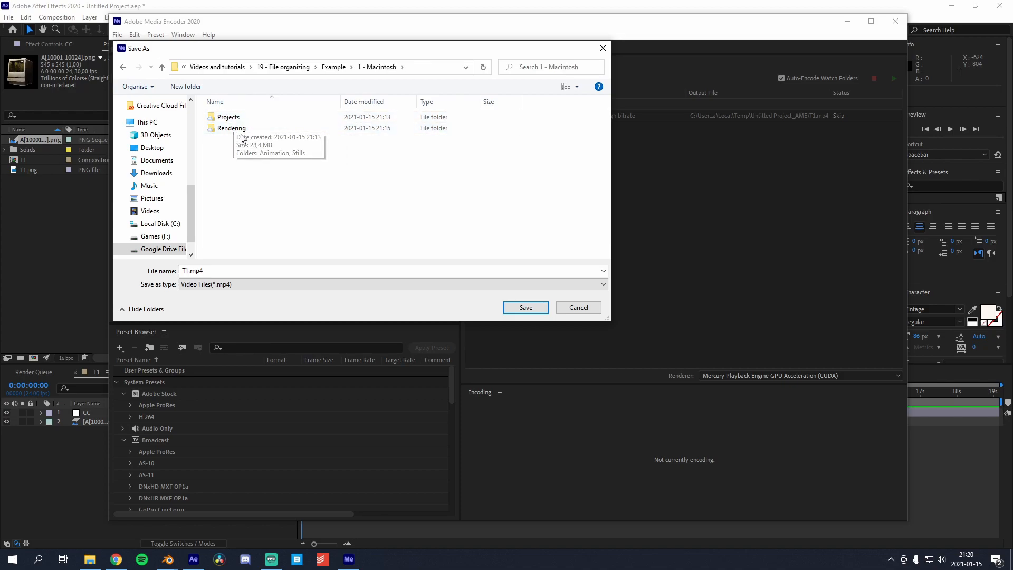
double_click(254, 133)
Step: Create a new folder named AE inside the Rendering folder and open it
right_click(241, 142)
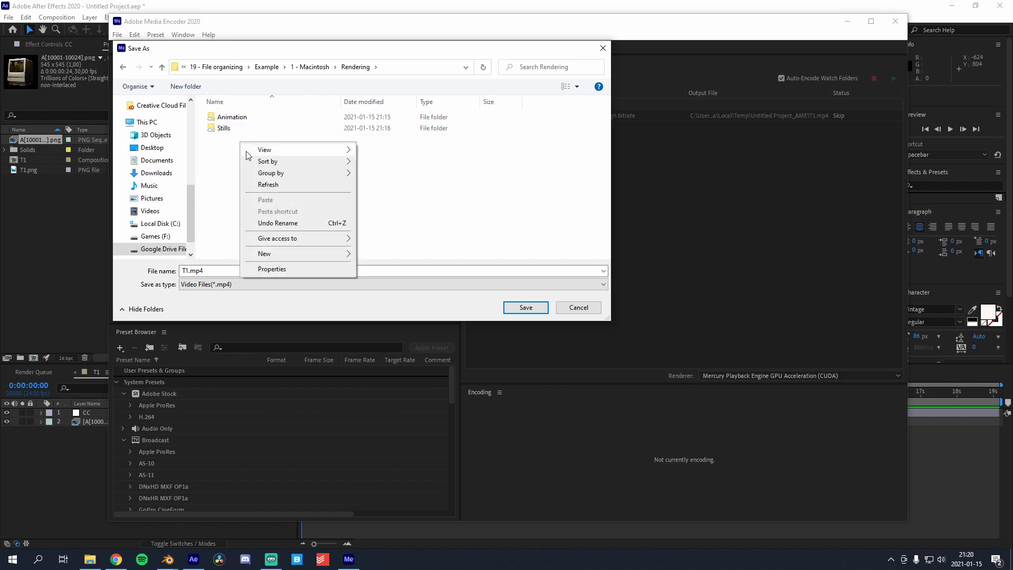
mouse_move(315, 256)
left_click(370, 254)
type("AE")
key("Return")
double_click(256, 140)
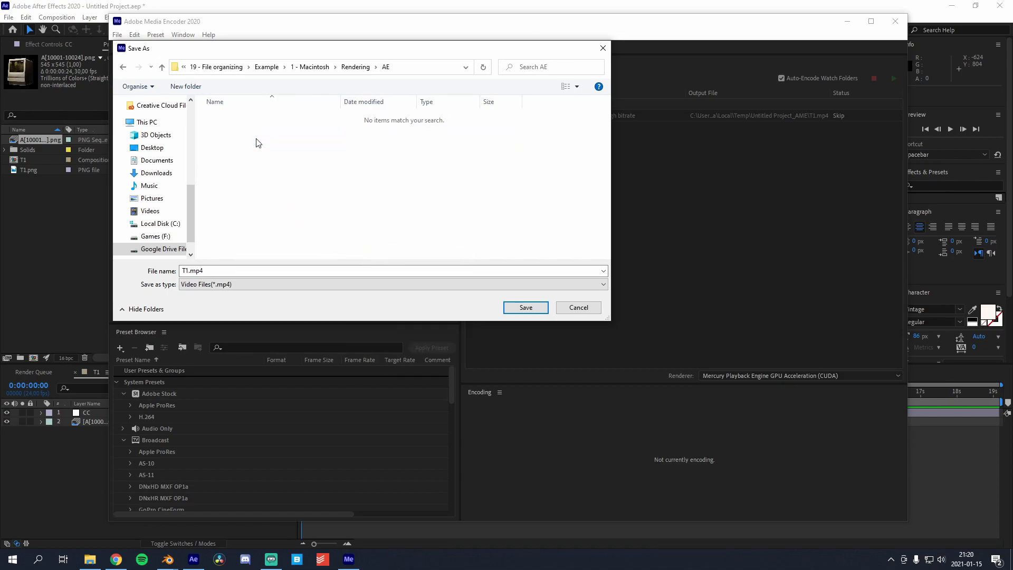
Step: Save the encoder output as T1 in the AE folder and start encoding the queue
double_click(241, 269)
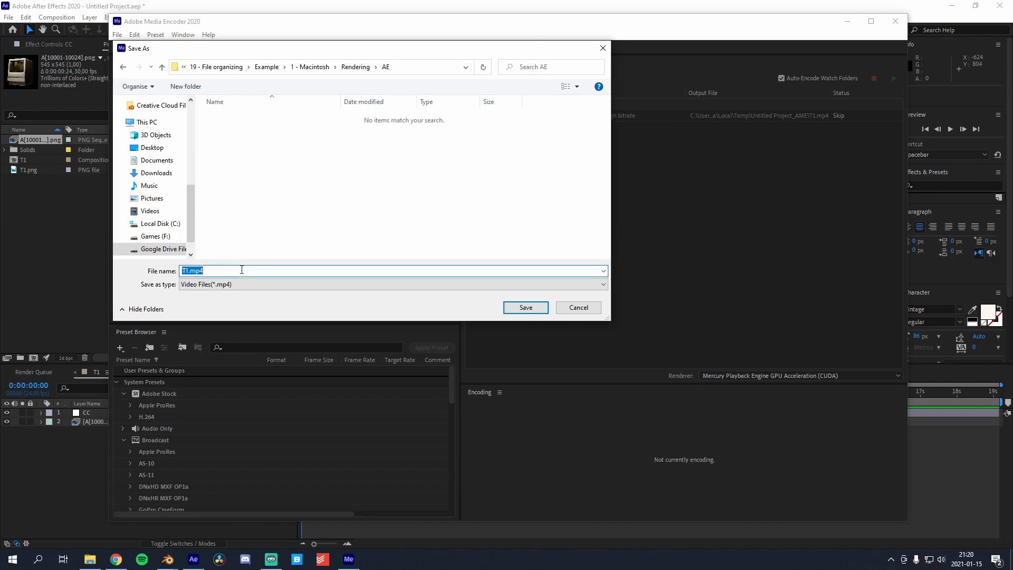
type("T1")
left_click(526, 307)
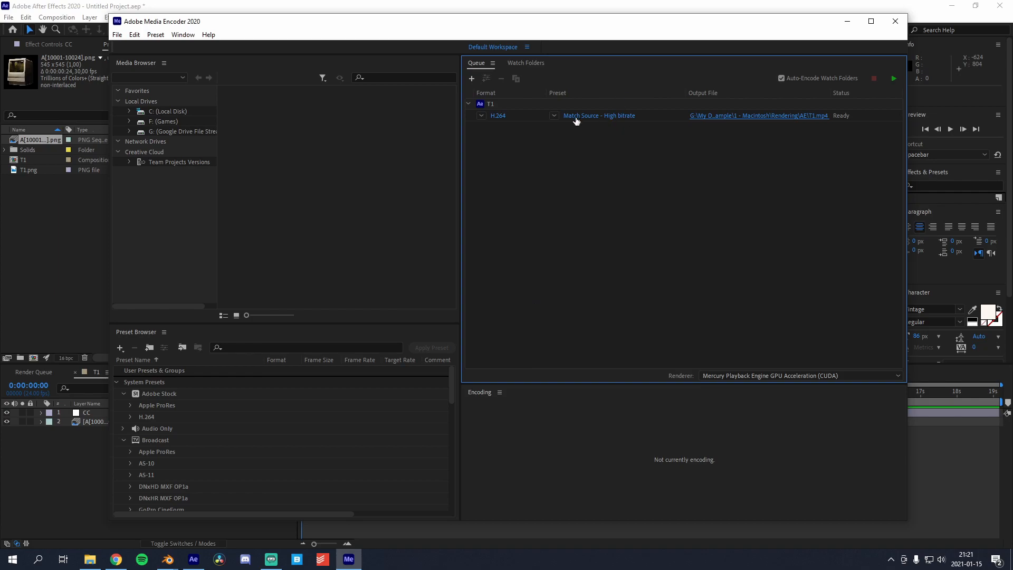
left_click(894, 79)
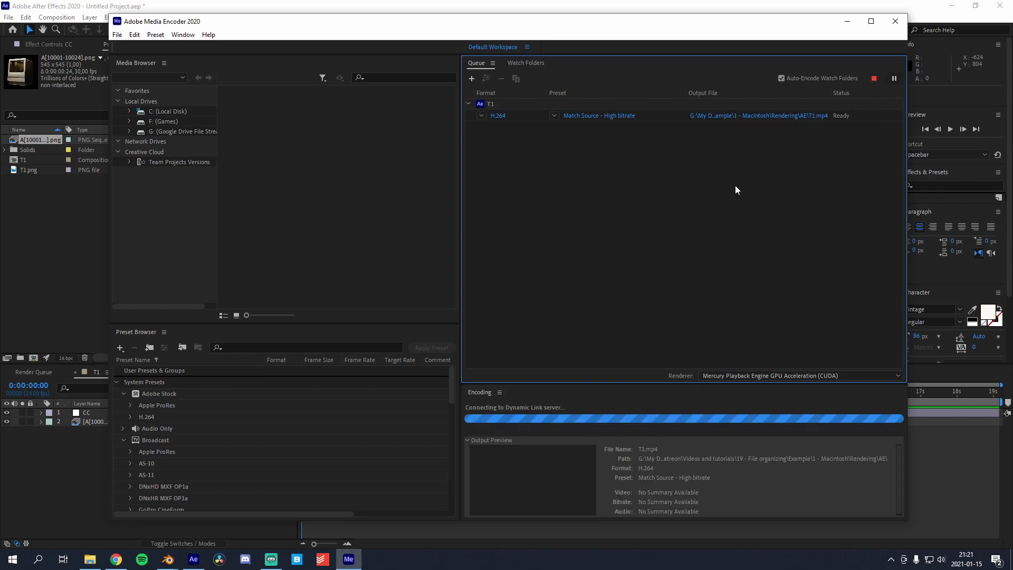
Step: Switch back to After Effects and shorten T1's work area to about 19 frames, near the end of the image sequence
left_click(17, 468)
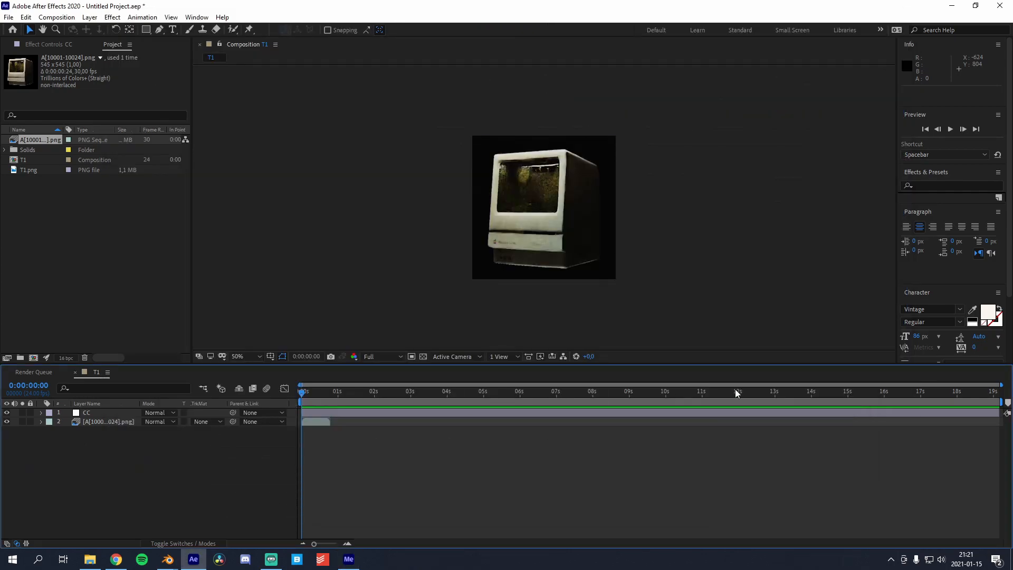
left_click_drag(1002, 402, 332, 401)
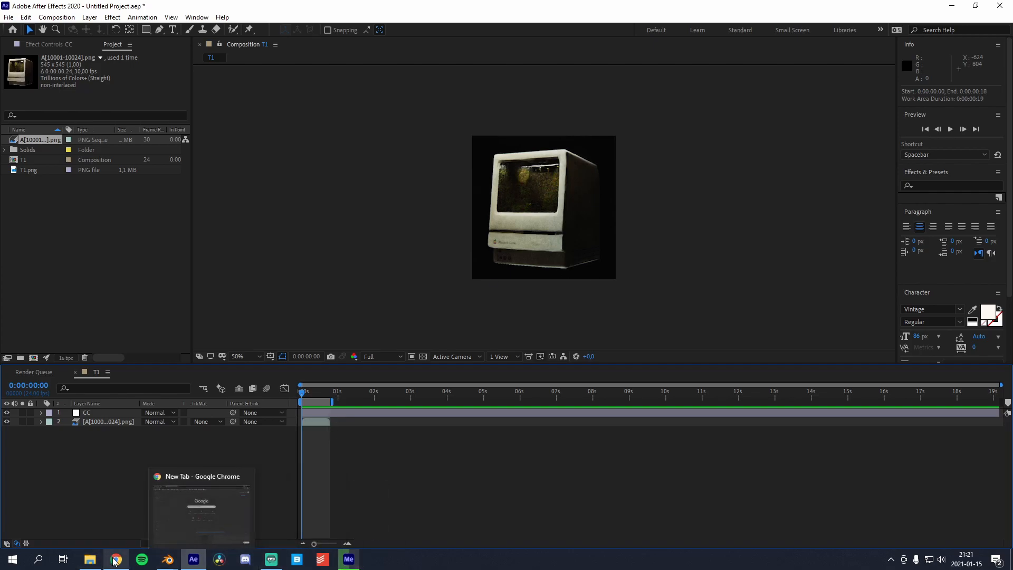
Step: Check the 1 - Macintosh folder in File Explorer, return to After Effects and show the T1 frame at 100% with the playhead at the start
left_click(90, 561)
double_click(407, 130)
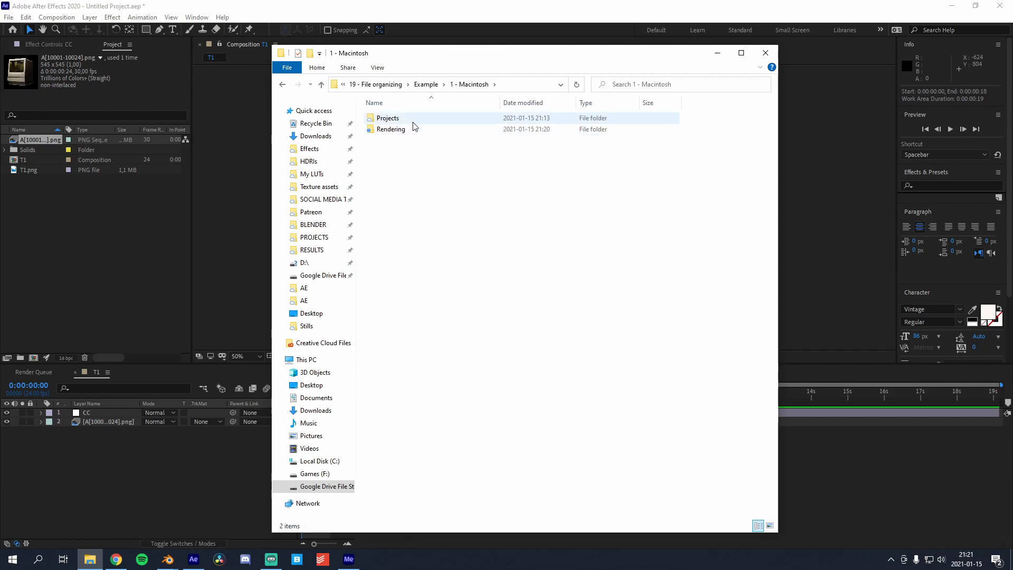
left_click(170, 463)
scroll(589, 229, "up", 2)
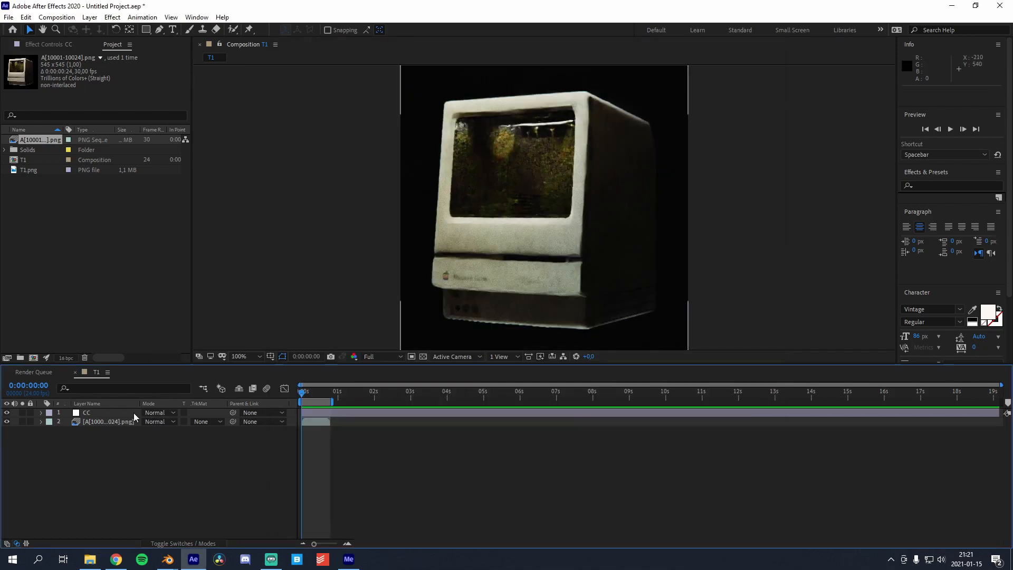
left_click(306, 397)
mouse_move(306, 397)
left_mouse_down()
mouse_move(323, 396)
mouse_move(302, 397)
left_mouse_up()
Step: Start saving the After Effects project under a new name, browse to the Projects folder of 1 - Macintosh, and cancel the save
left_click(9, 17)
mouse_move(117, 128)
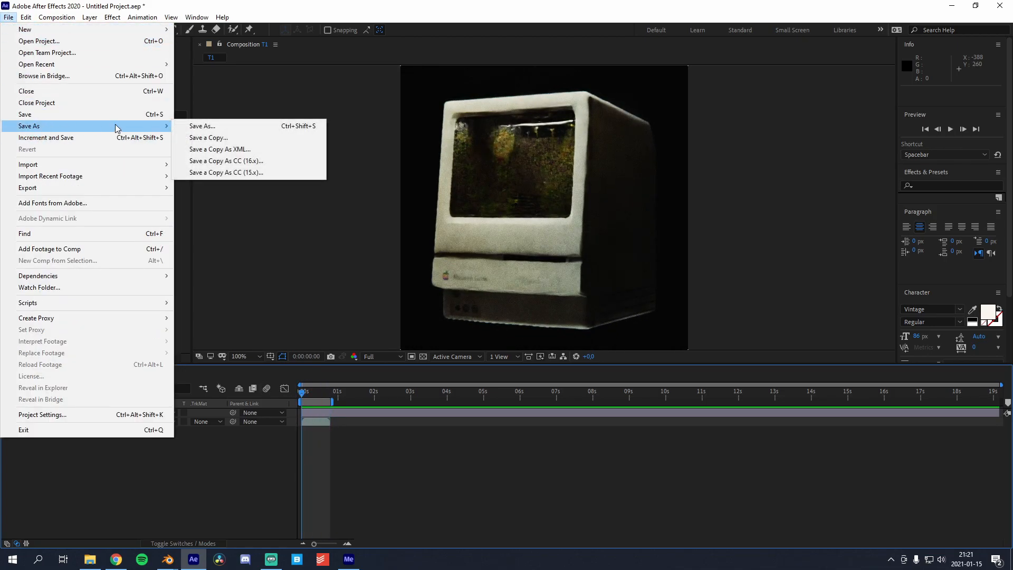
left_click(199, 126)
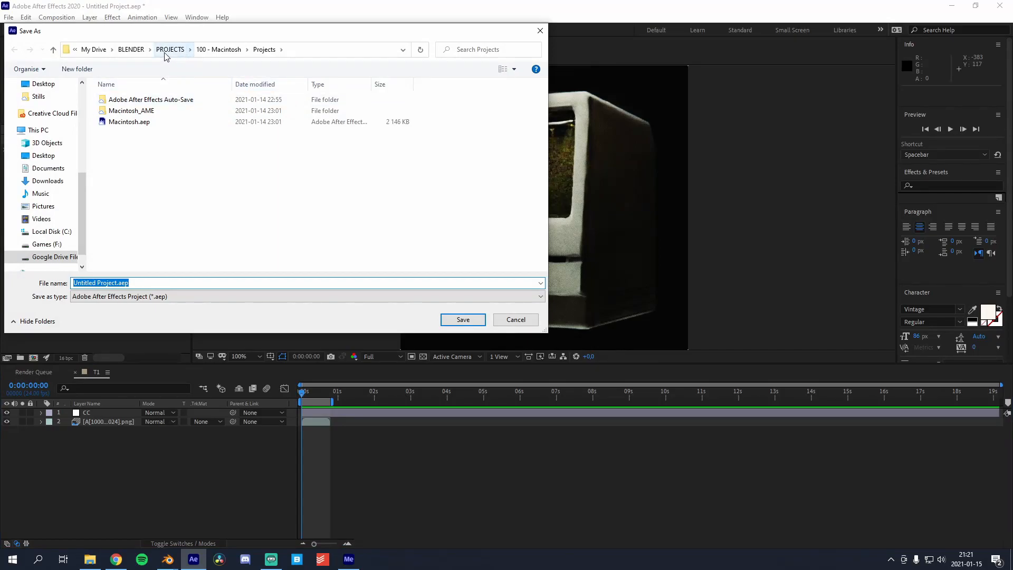
scroll(65, 127, "up", 5)
left_click(58, 160)
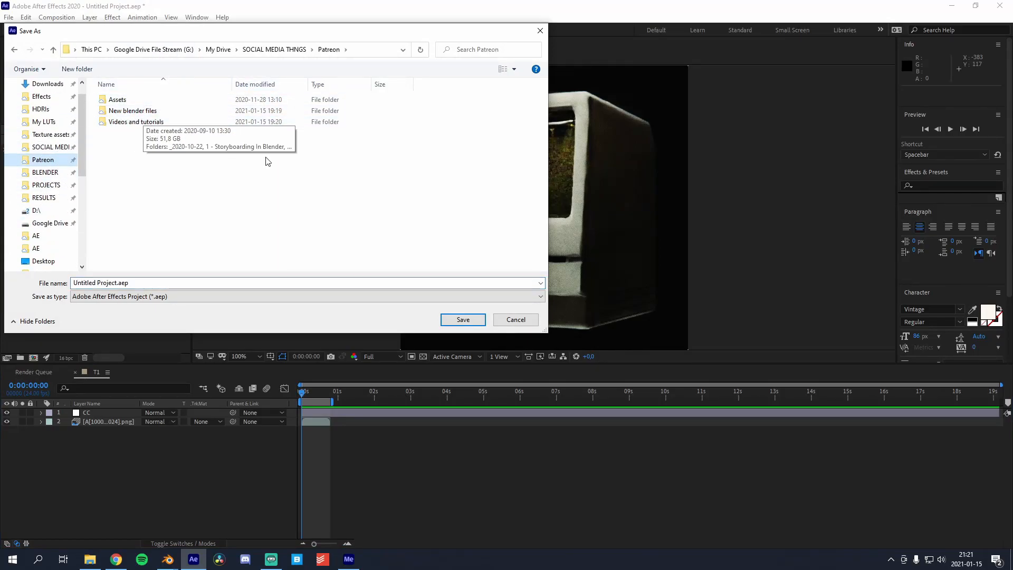
double_click(138, 122)
double_click(135, 100)
double_click(137, 112)
double_click(141, 100)
double_click(142, 100)
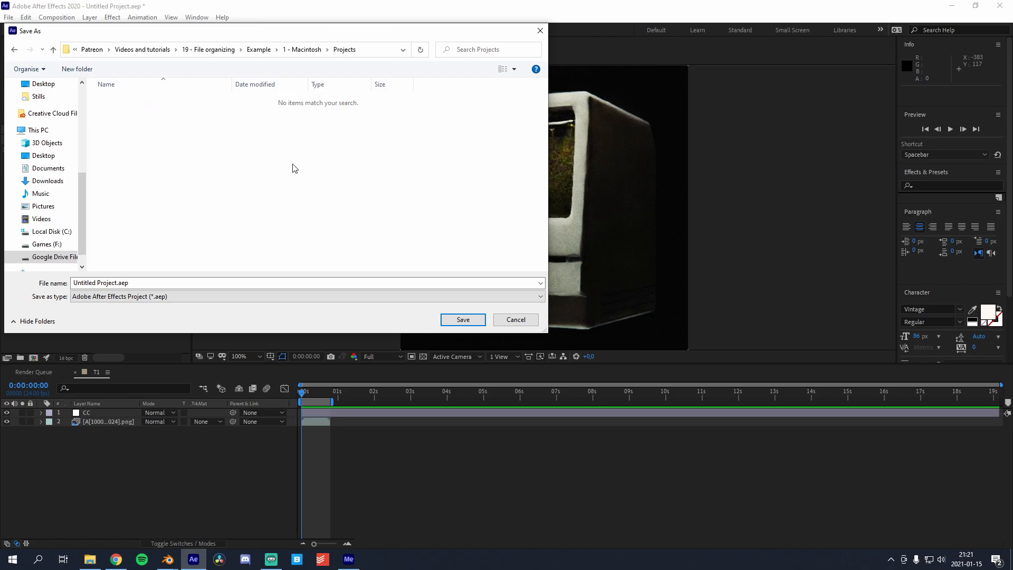
left_click(160, 284)
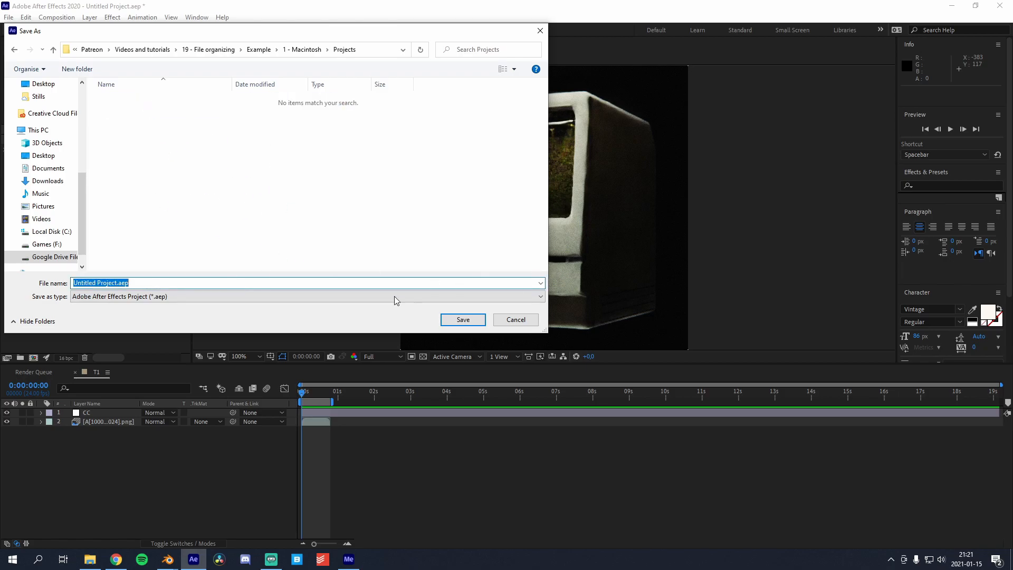
left_click(515, 320)
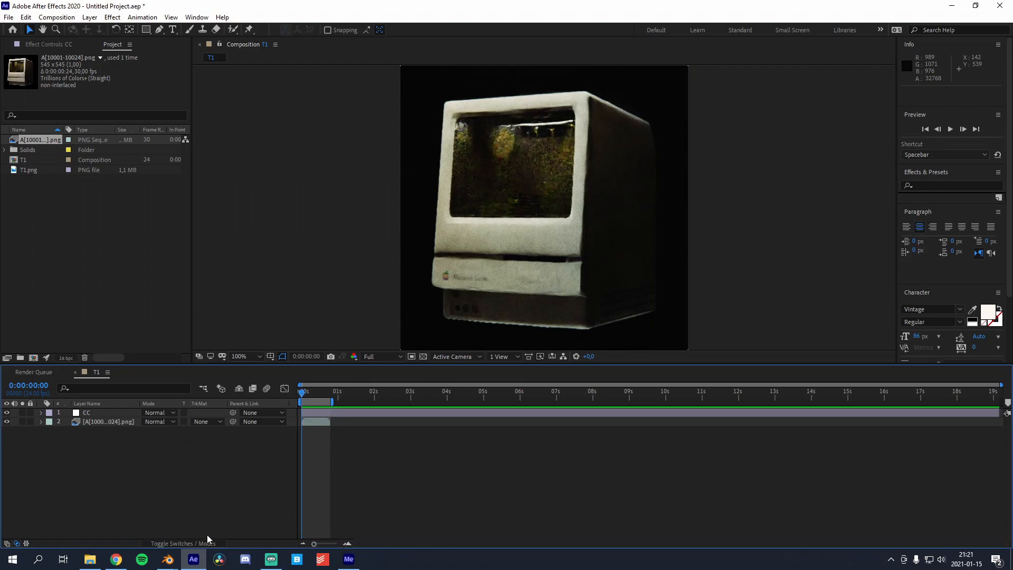
Step: Switch to File Explorer, play T1.mp4 from the AE folder in Rendering, seek back to its beginning and close the player
left_click(90, 560)
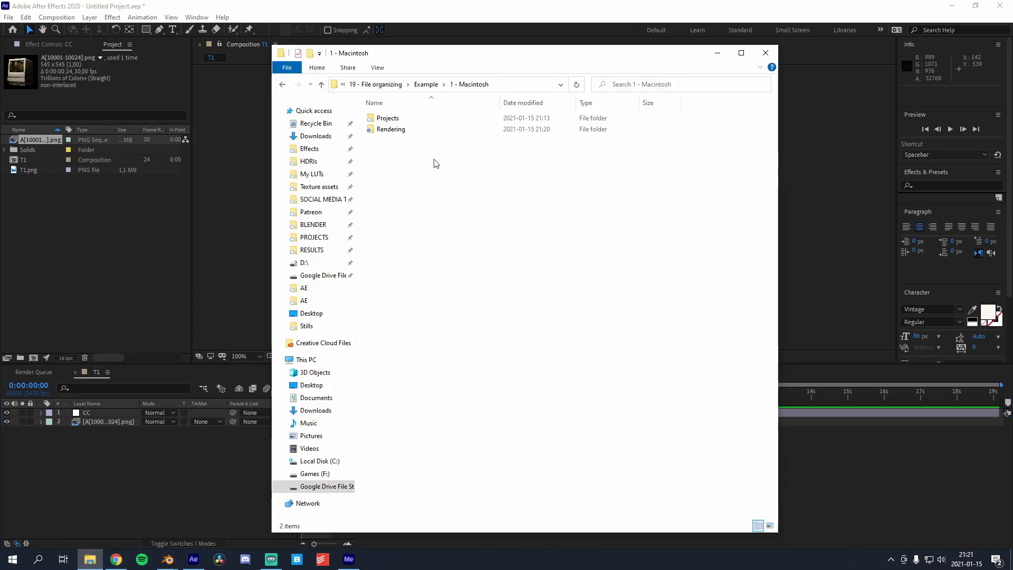
double_click(394, 130)
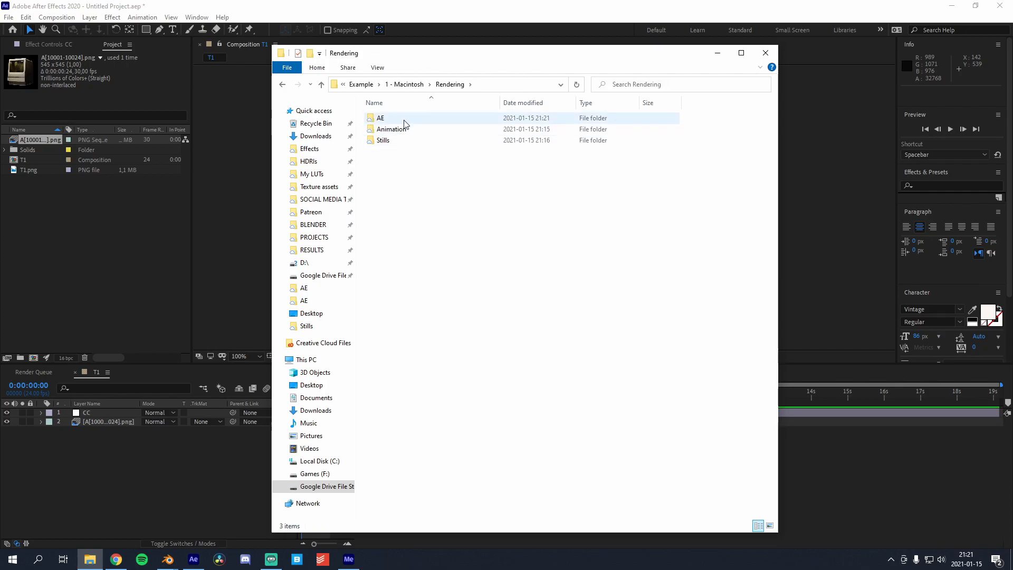
double_click(400, 120)
double_click(393, 132)
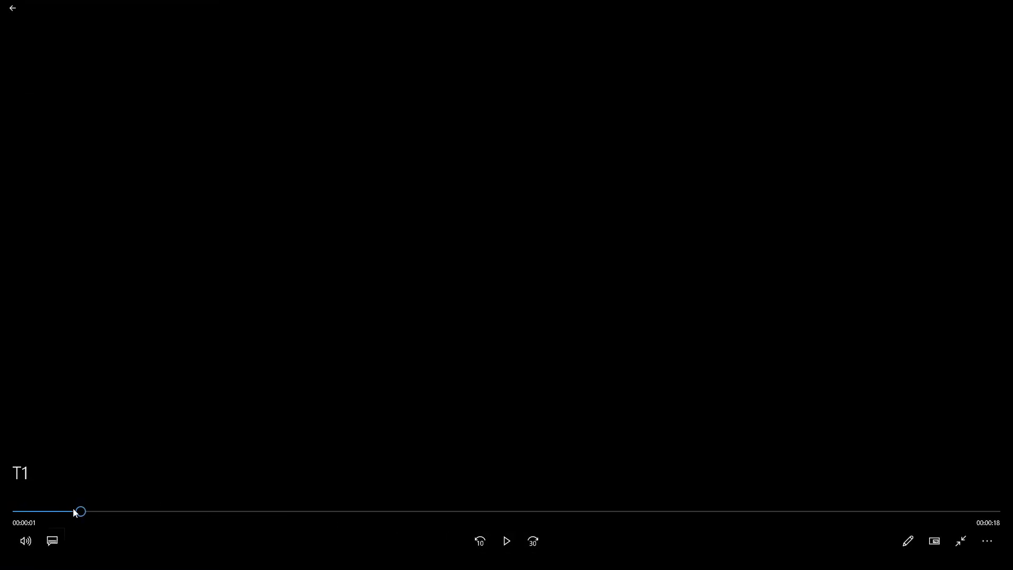
left_click_drag(74, 512, 18, 496)
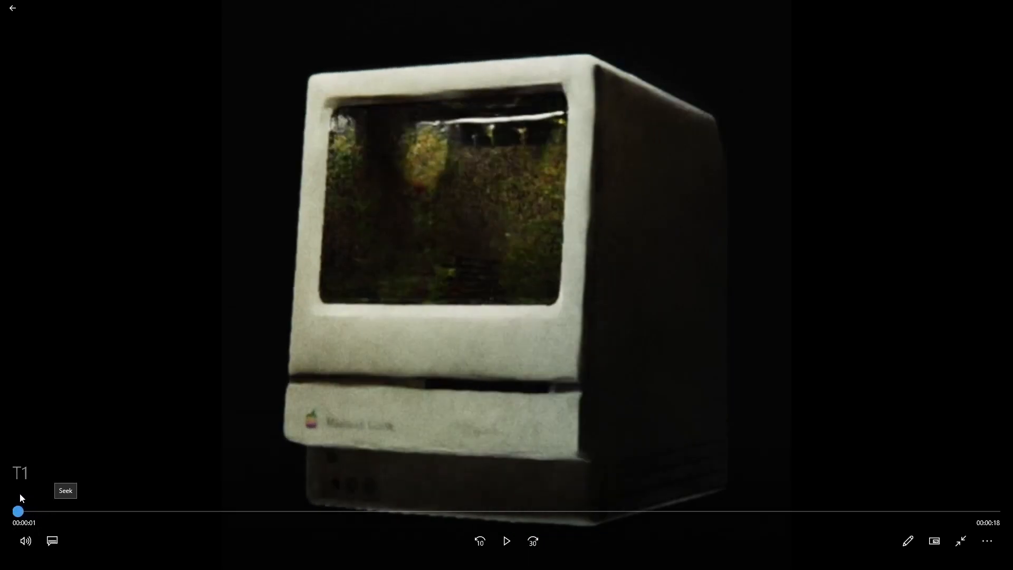
left_click(1001, 5)
Step: Examine the A1 frame sequence in the Animation folder and the T1.png render in the Stills folder
left_click(453, 85)
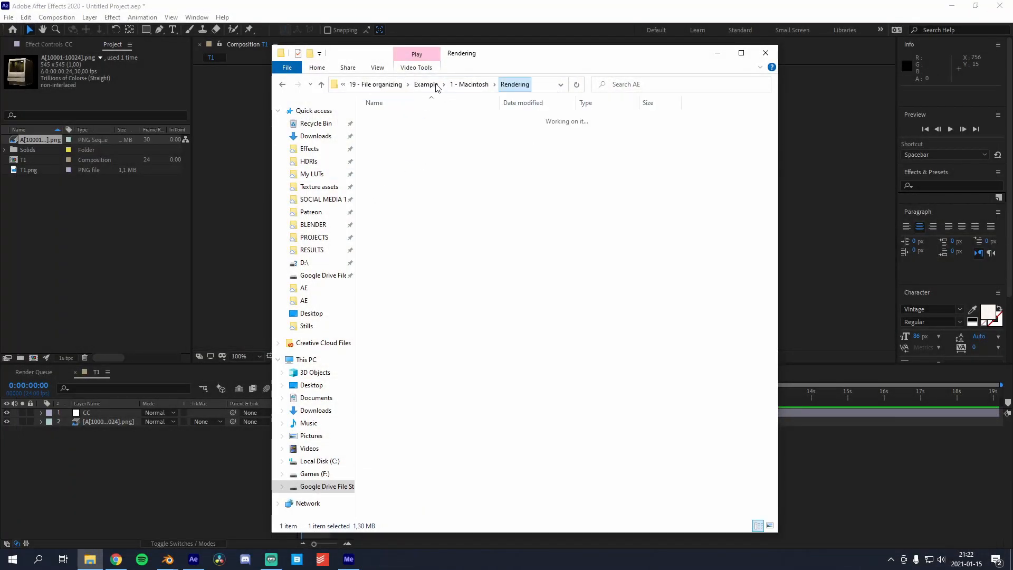
double_click(372, 131)
double_click(393, 118)
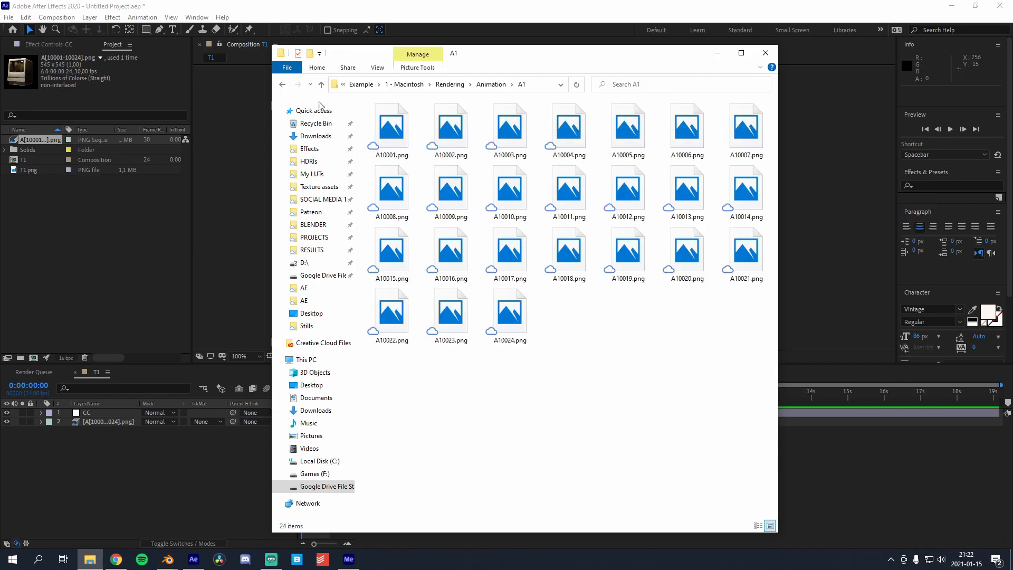
left_click(283, 86)
left_click(284, 85)
double_click(421, 141)
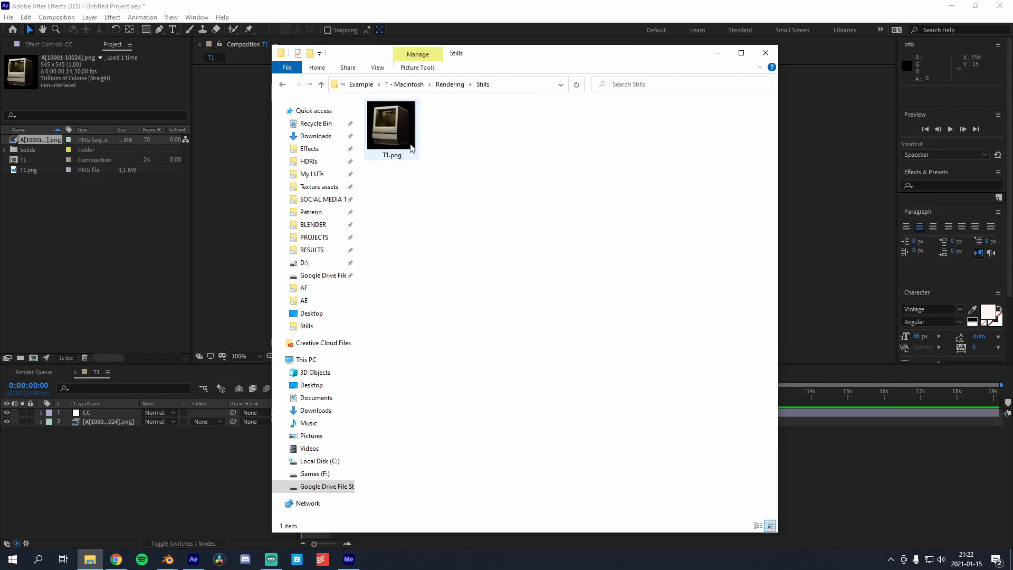
left_click(284, 86)
Step: Review the AE, Animation and Stills folders in Rendering once more and open the Projects folder of 1 - Macintosh
double_click(380, 118)
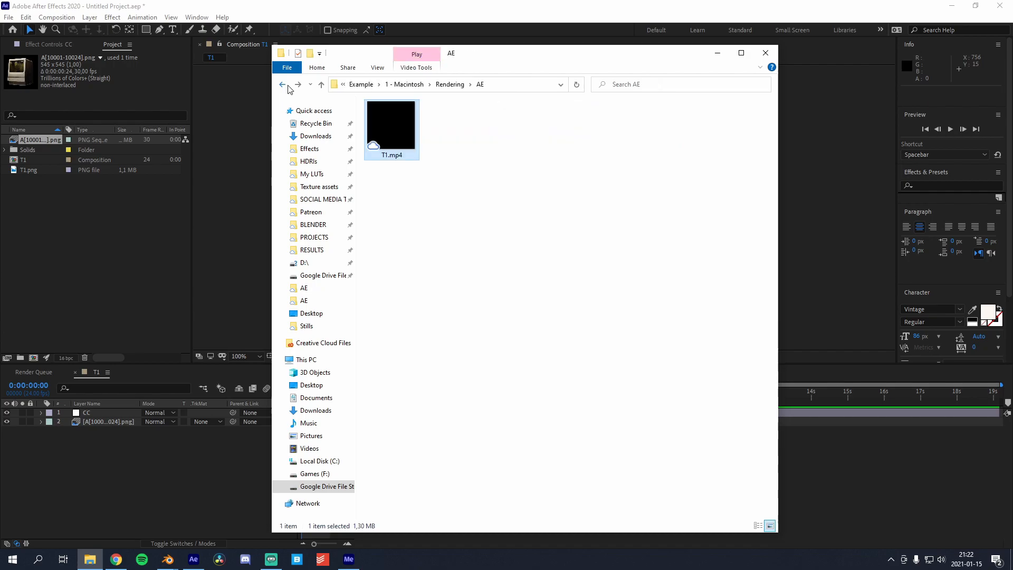
left_click(284, 86)
double_click(391, 130)
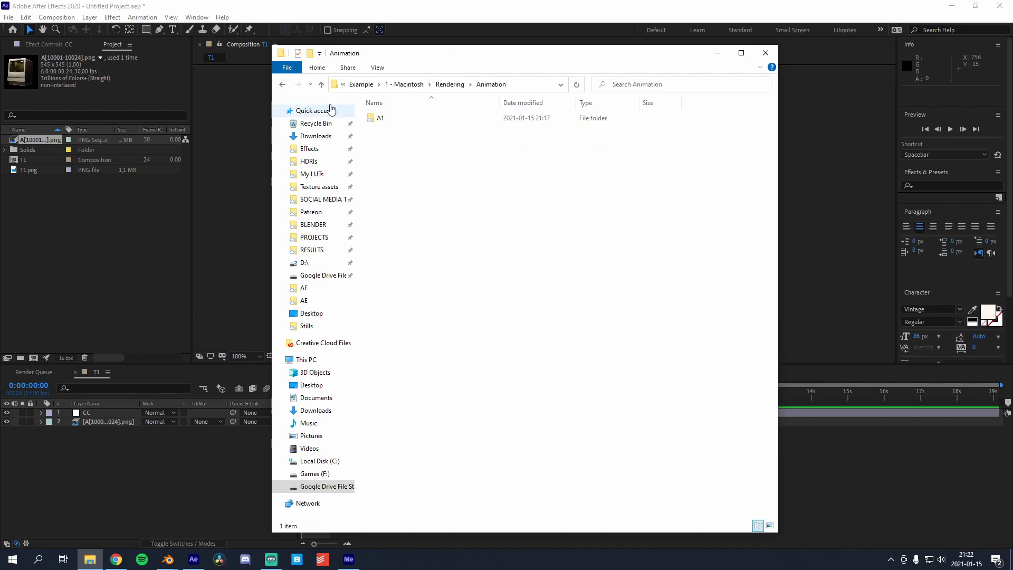
left_click(284, 85)
left_click(383, 140)
left_click(284, 85)
double_click(395, 118)
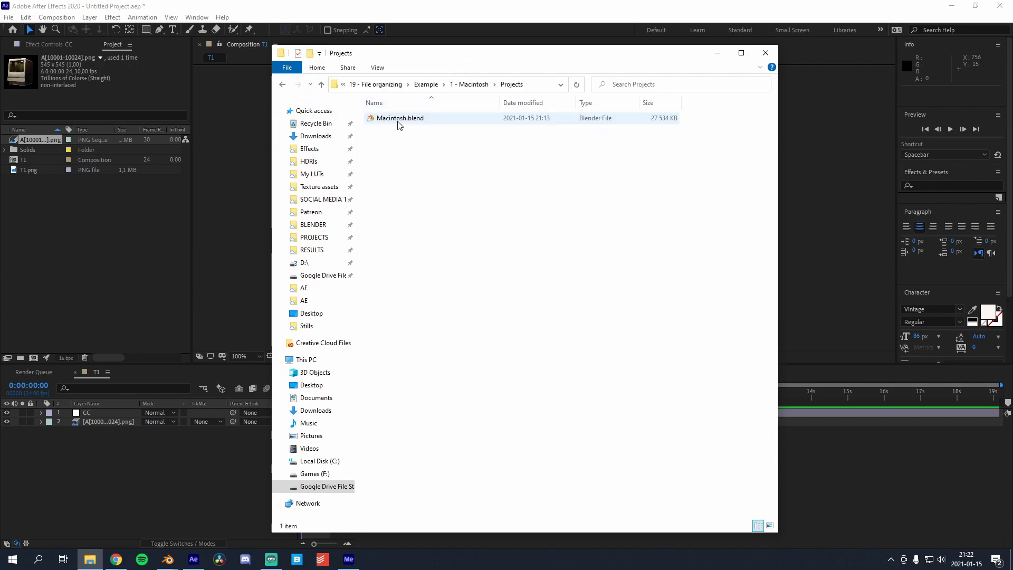